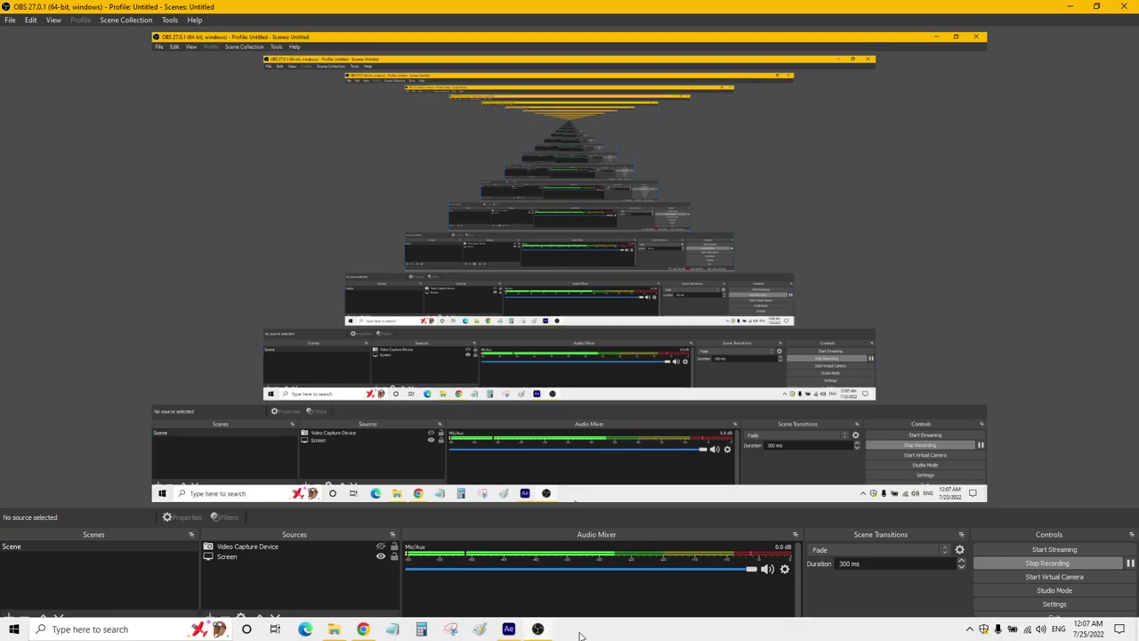
# Step: Play back the street composition with the optical flare and stop at 0:00:07:11
pyautogui.click(510, 632)
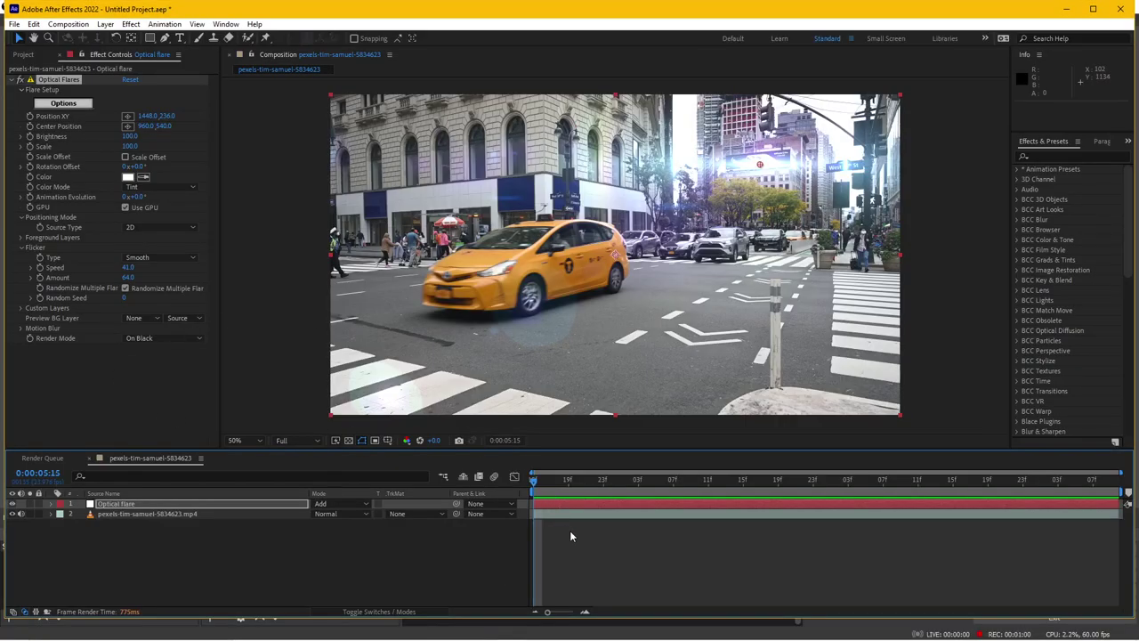
pyautogui.press('space')
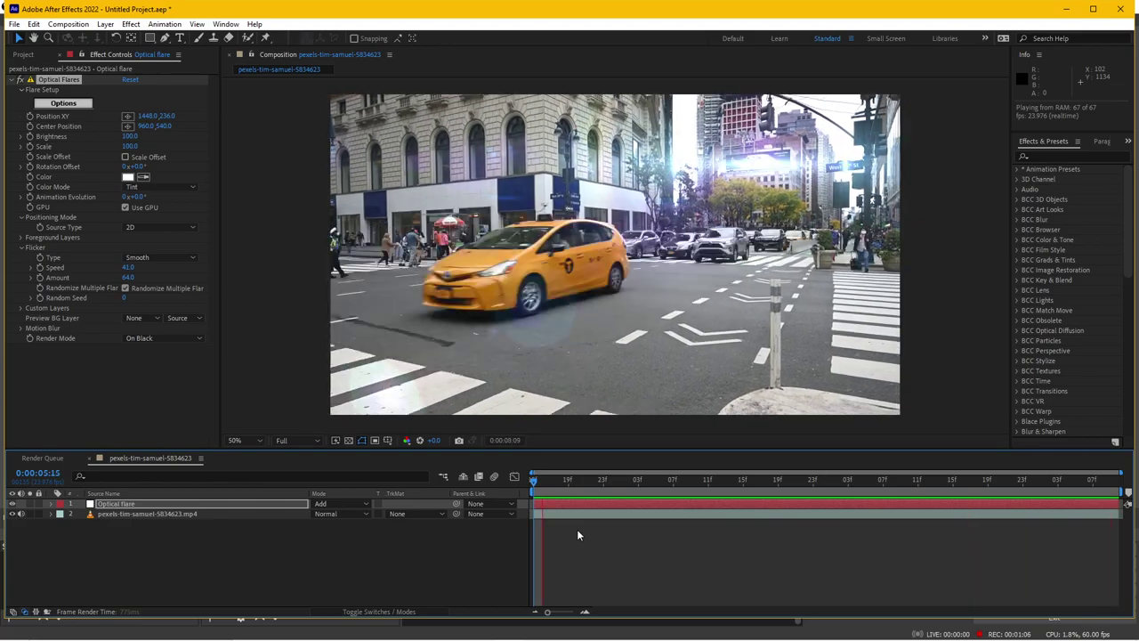
pyautogui.moveTo(644, 479)
pyautogui.mouseDown()
pyautogui.moveTo(918, 479)
pyautogui.moveTo(481, 511)
pyautogui.mouseUp()
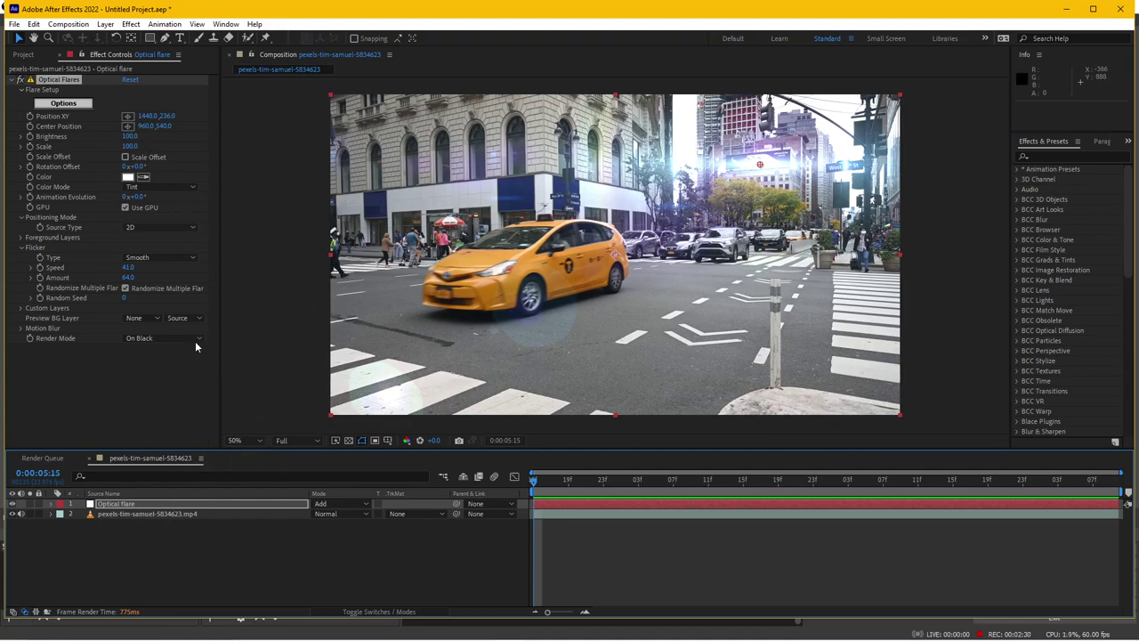
# Step: Add the street composition to the render queue and bring up its Lossless output module settings
pyautogui.click(64, 25)
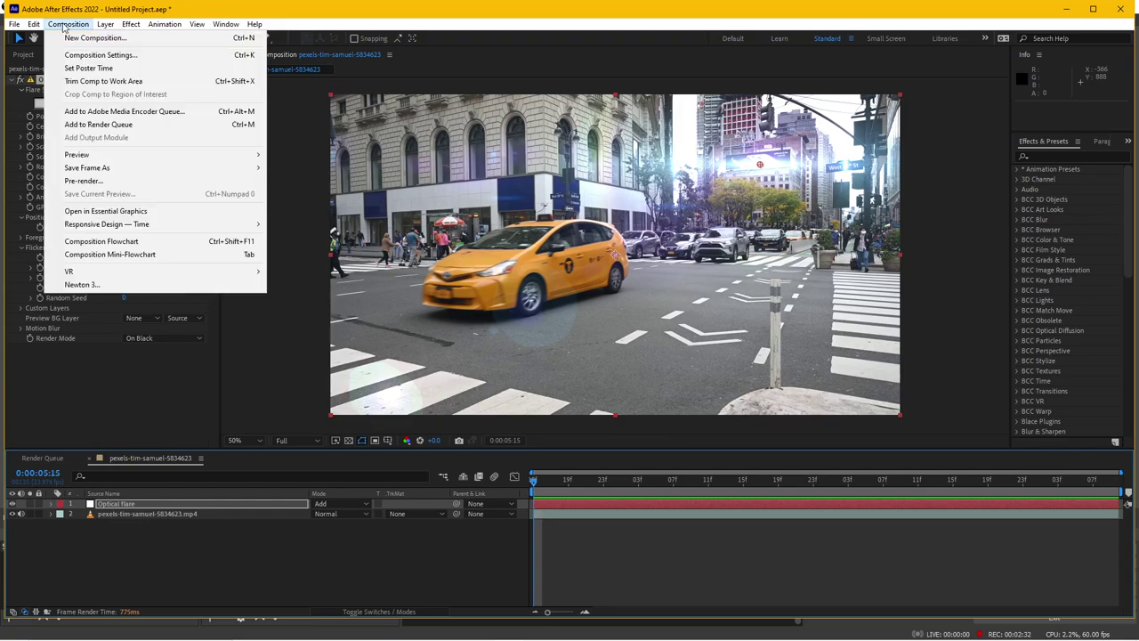
pyautogui.click(97, 125)
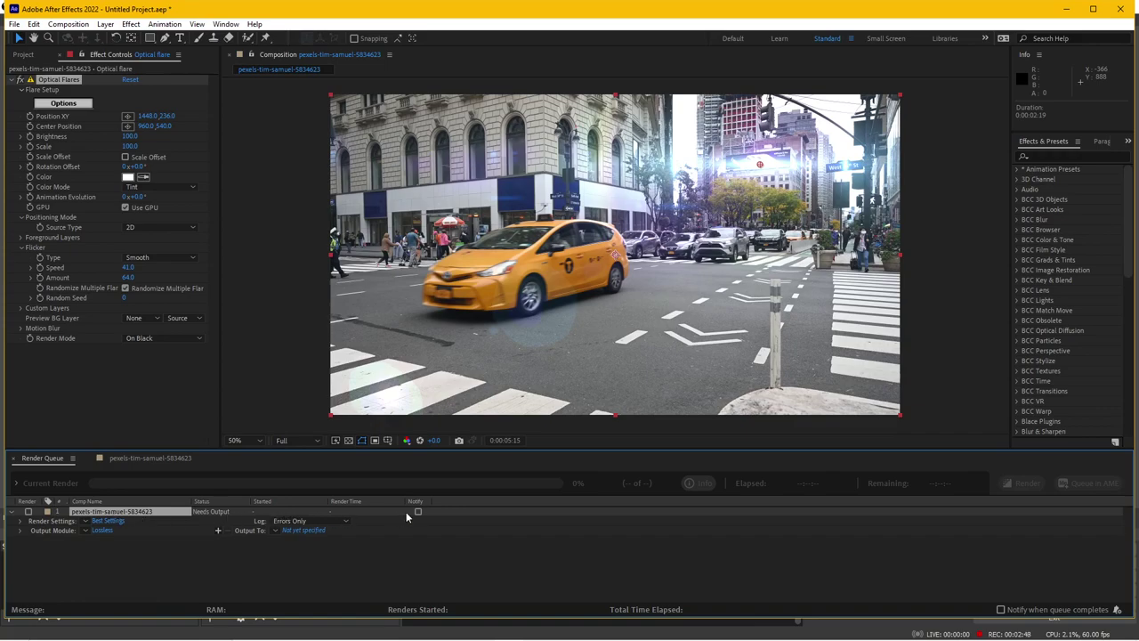
pyautogui.click(103, 530)
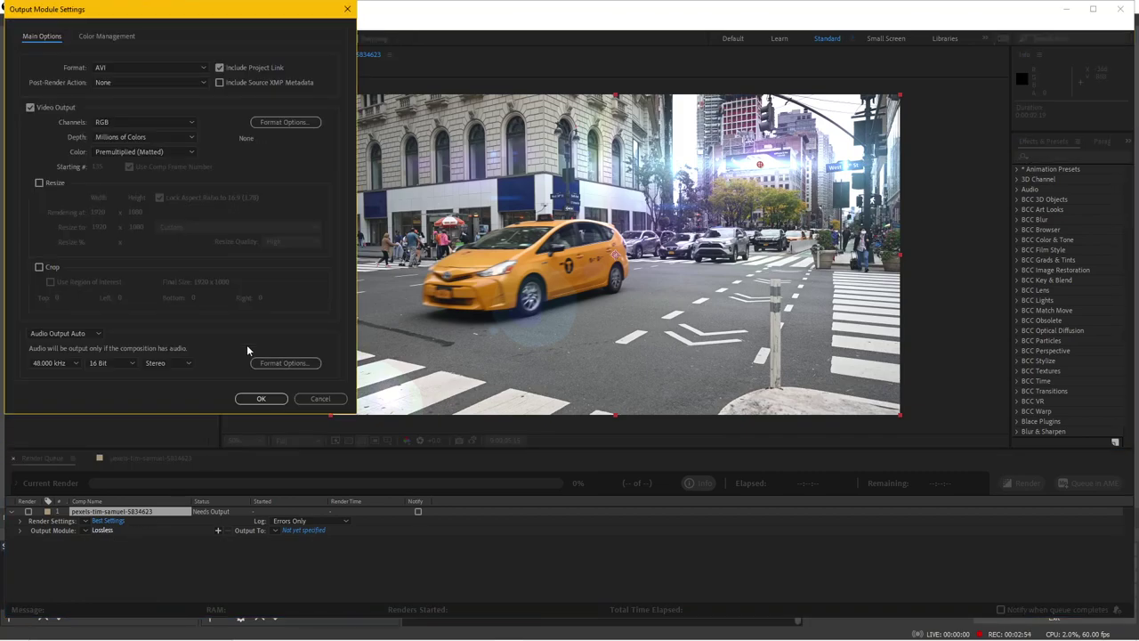
pyautogui.click(163, 68)
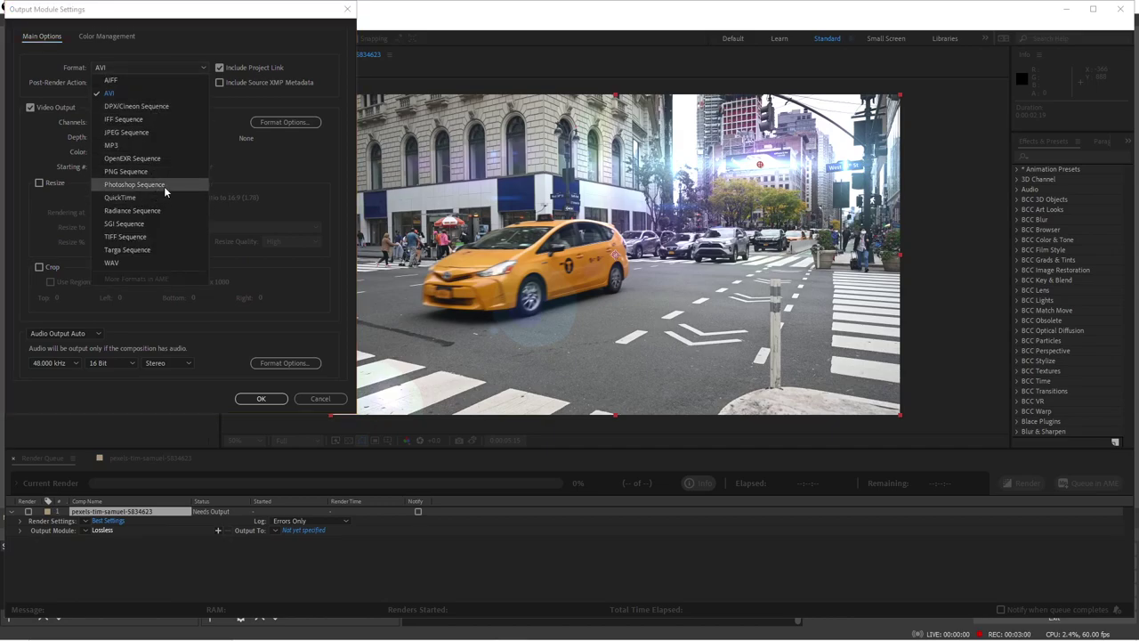
pyautogui.click(267, 166)
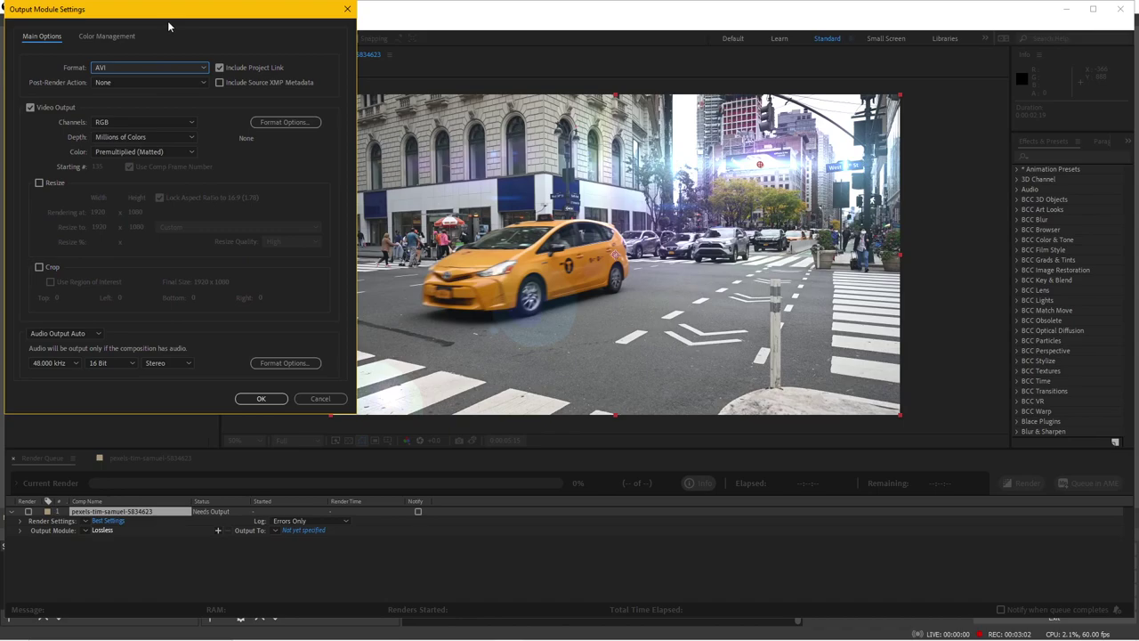
pyautogui.moveTo(168, 11); pyautogui.dragTo(317, 101)
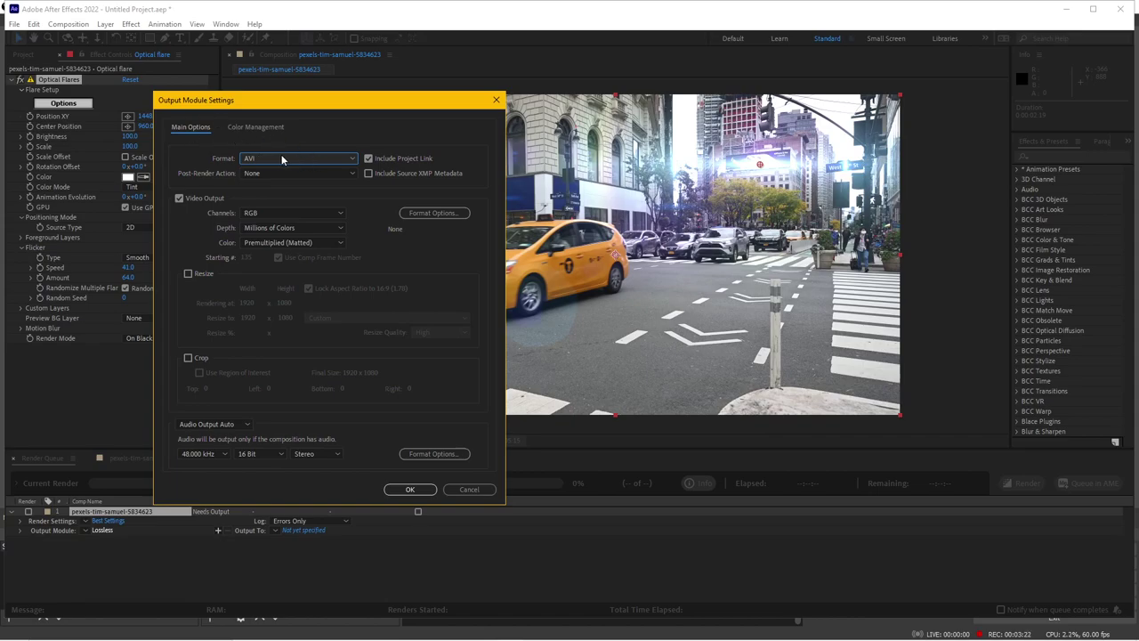
pyautogui.click(264, 158)
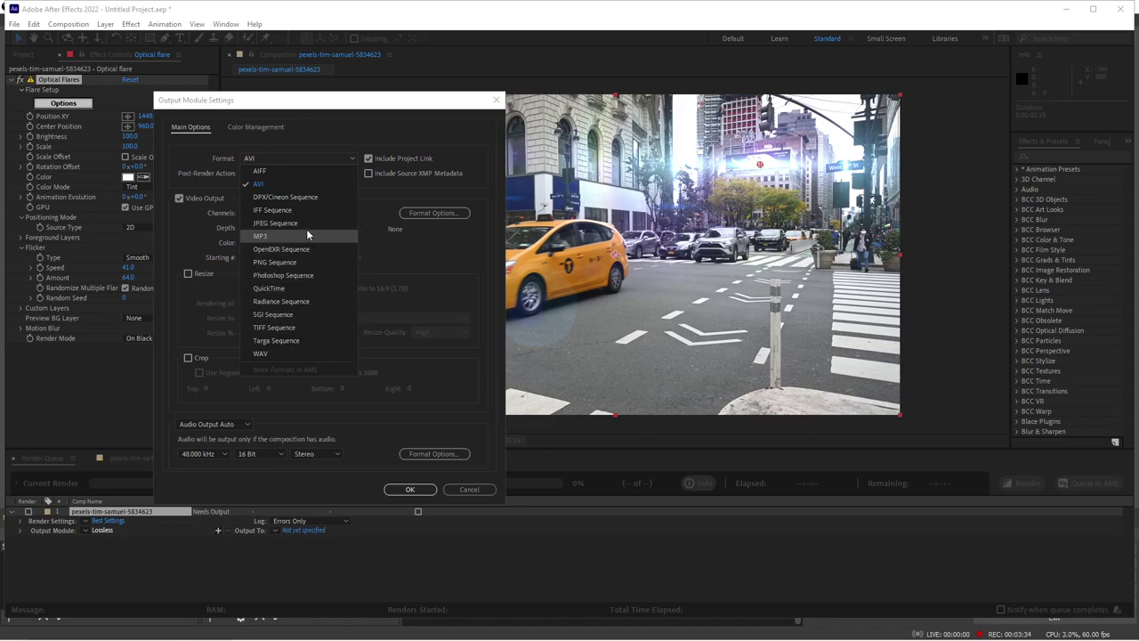
pyautogui.click(417, 263)
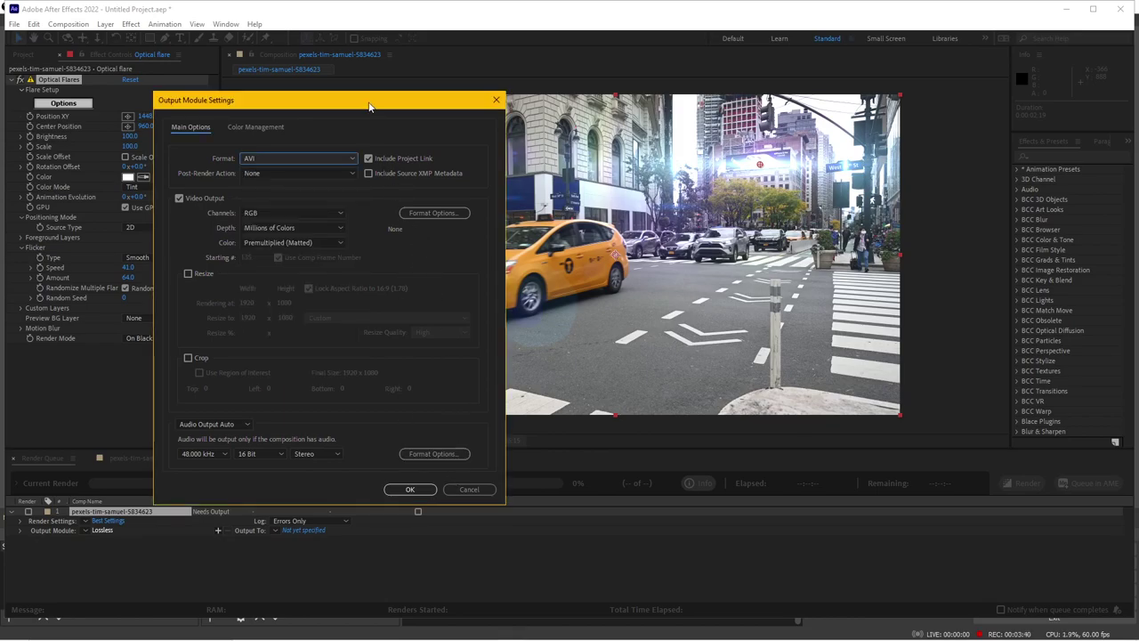
pyautogui.moveTo(371, 102); pyautogui.dragTo(620, 118)
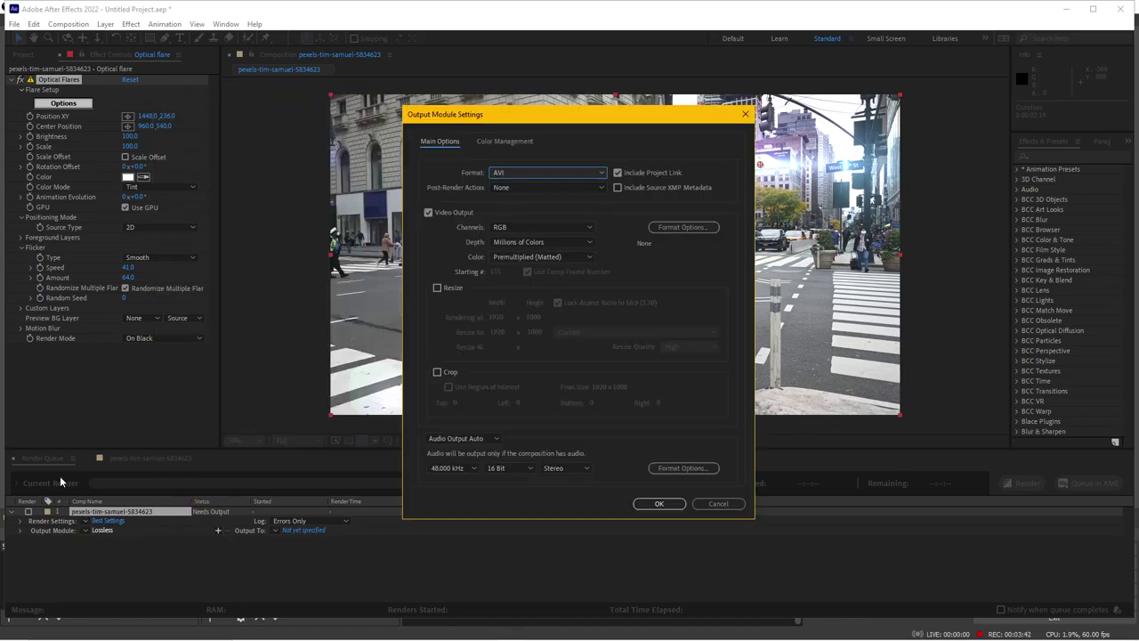
pyautogui.click(532, 171)
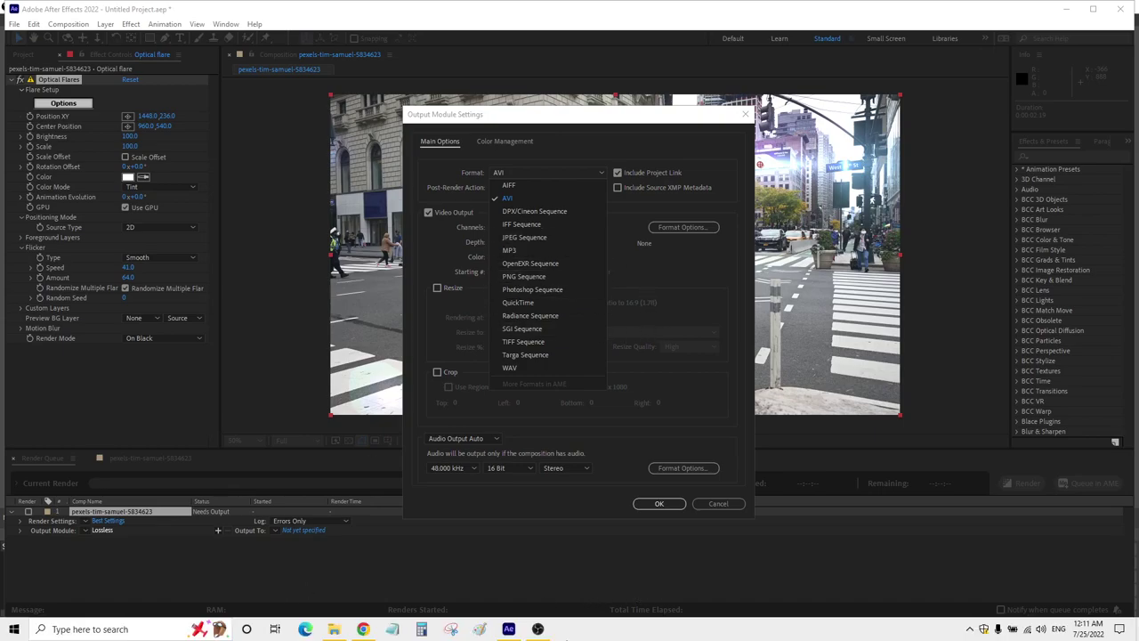
# Step: Browse File Explorer to Sources > 3D > 20220724 > shot 01_Lite
pyautogui.click(554, 634)
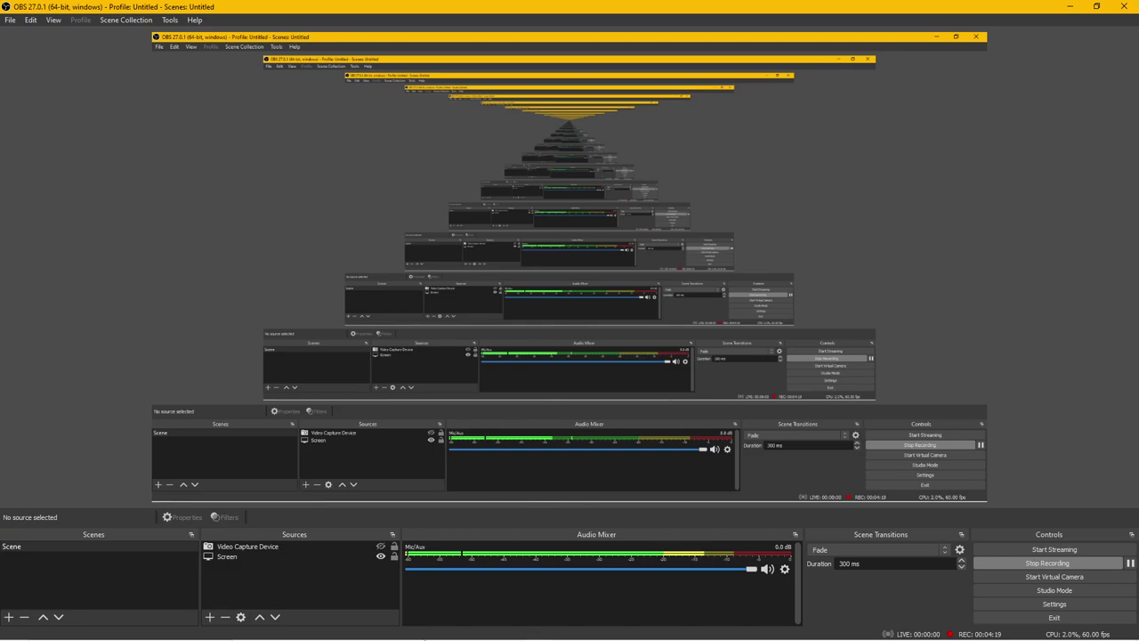
pyautogui.click(537, 630)
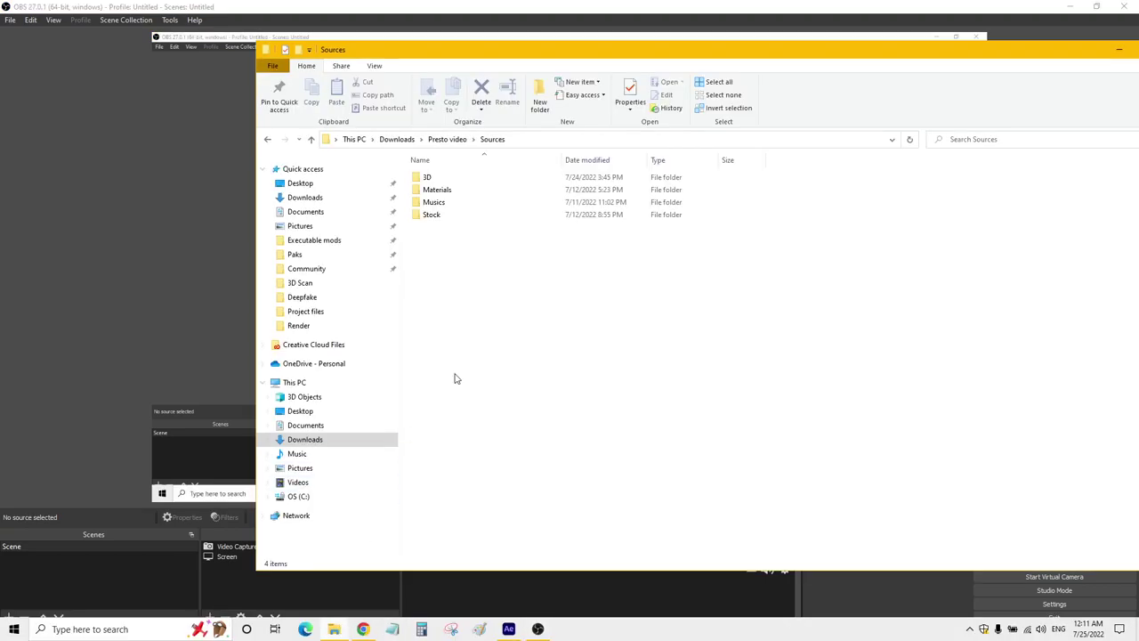
pyautogui.click(450, 192)
pyautogui.doubleClick(447, 180)
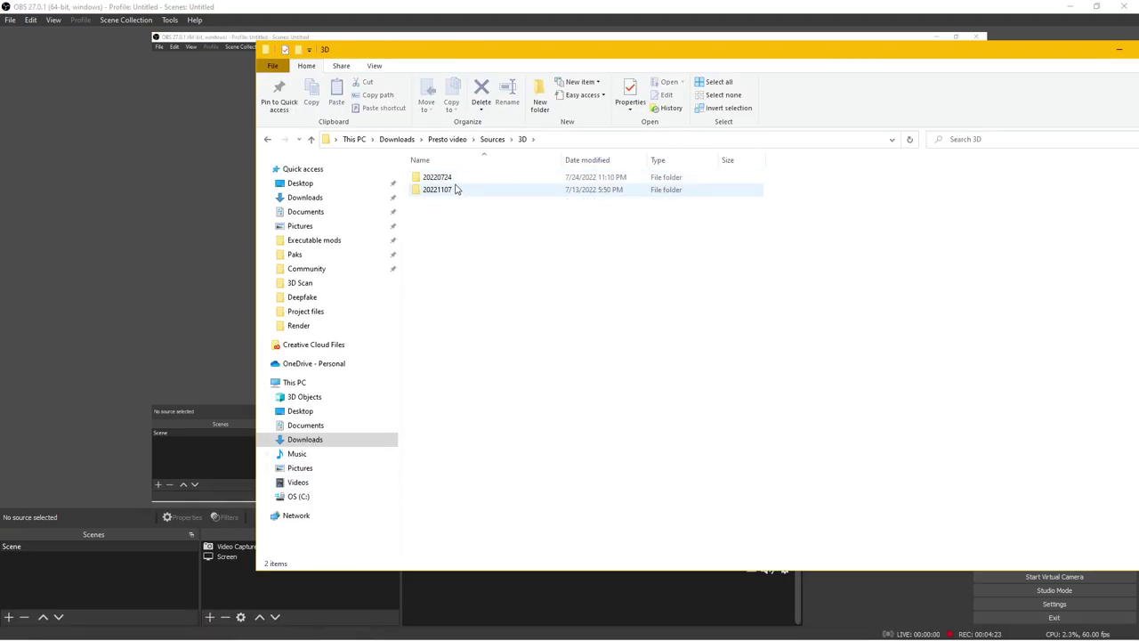
pyautogui.doubleClick(454, 178)
pyautogui.doubleClick(475, 178)
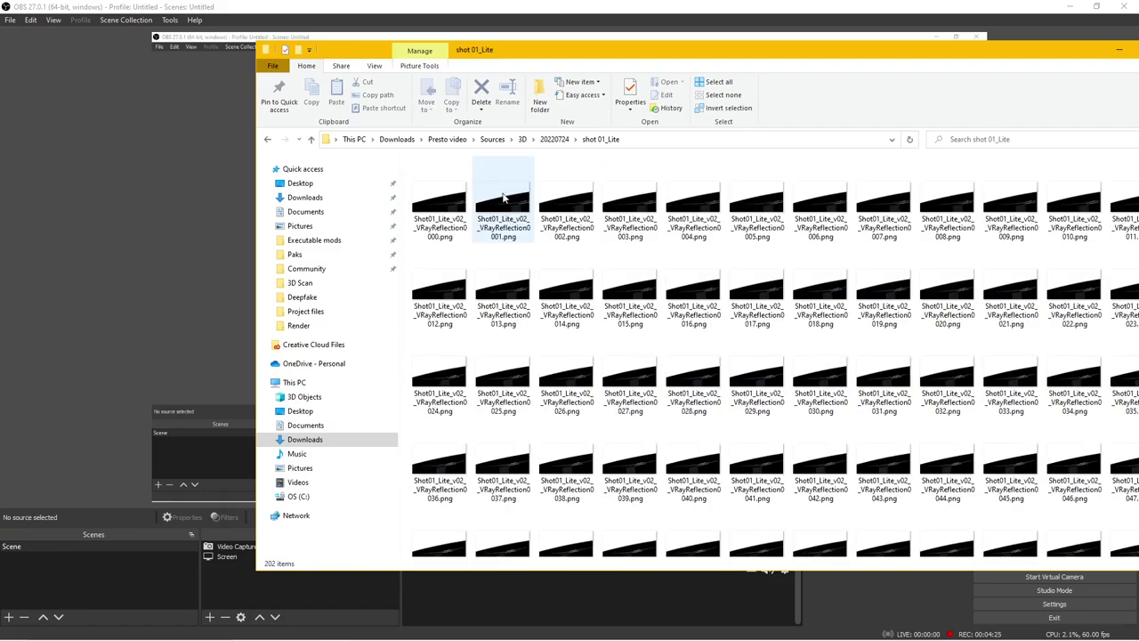
pyautogui.scroll(-1, 756, 454)
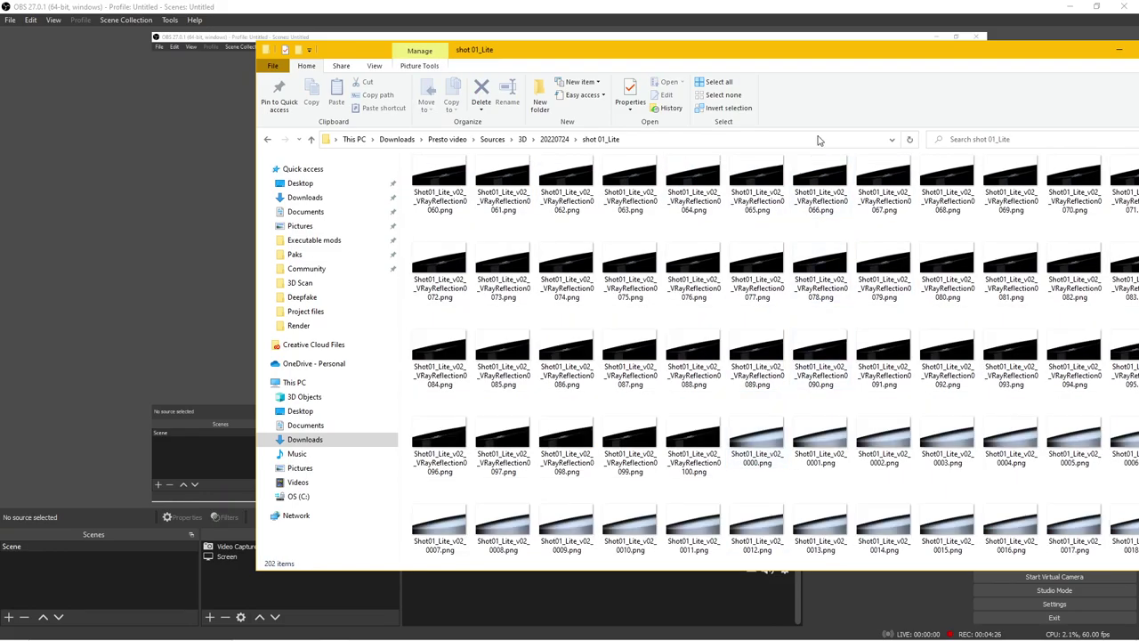
# Step: Preview the reflection and main shot PNG frame sequences in Pdplayer, then close it
pyautogui.doubleClick(804, 49)
pyautogui.click(312, 223)
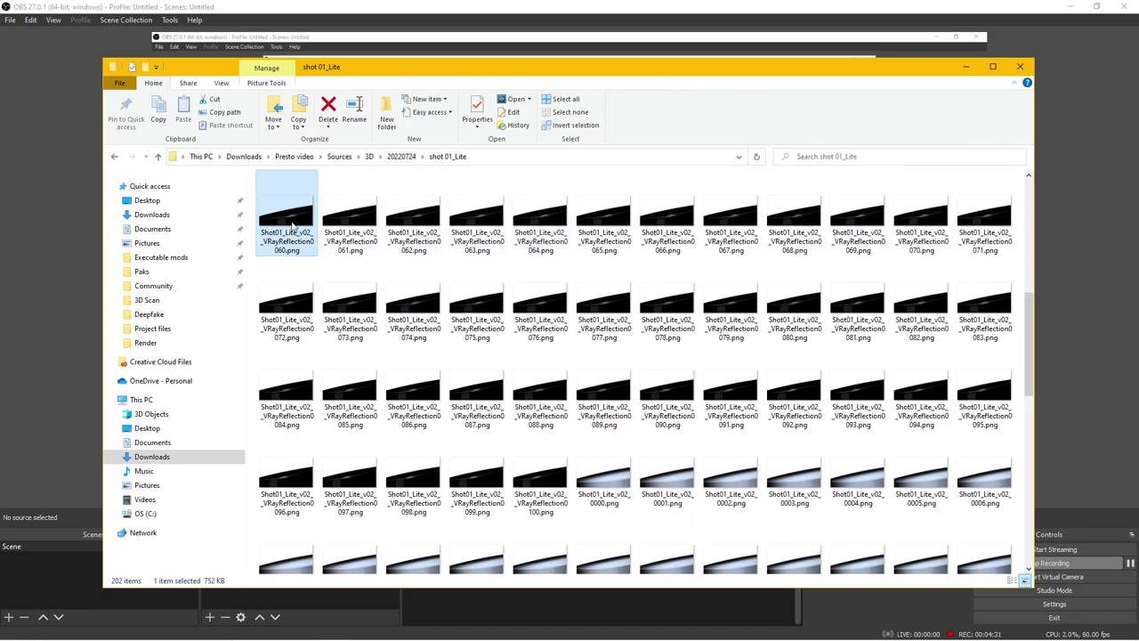
pyautogui.doubleClick(295, 221)
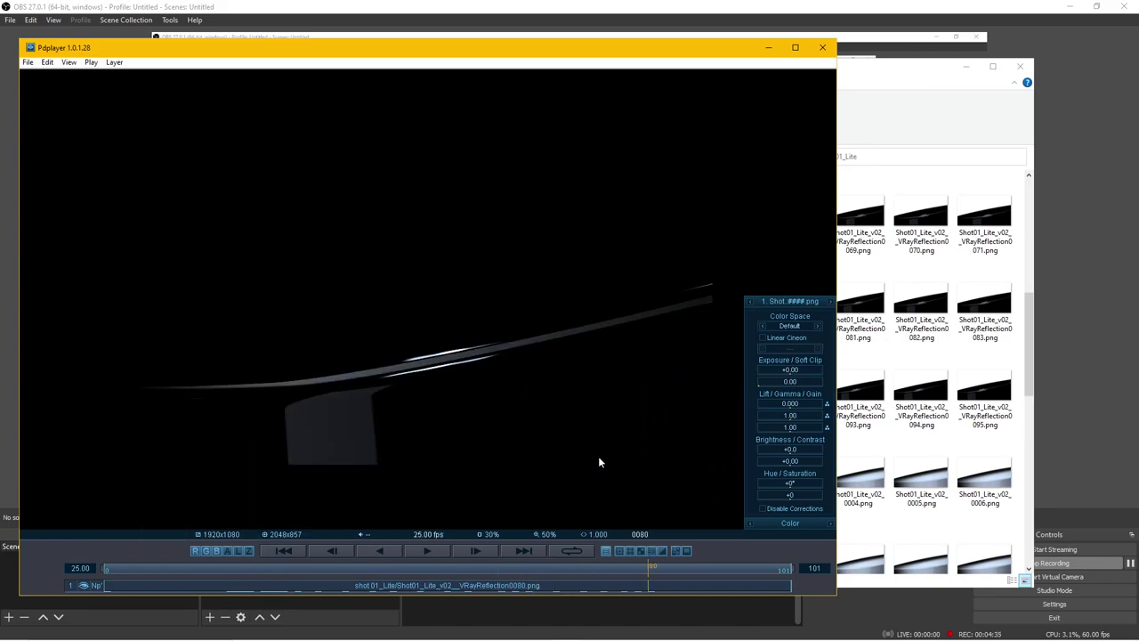
pyautogui.click(848, 63)
pyautogui.scroll(5, 676, 356)
pyautogui.doubleClick(683, 316)
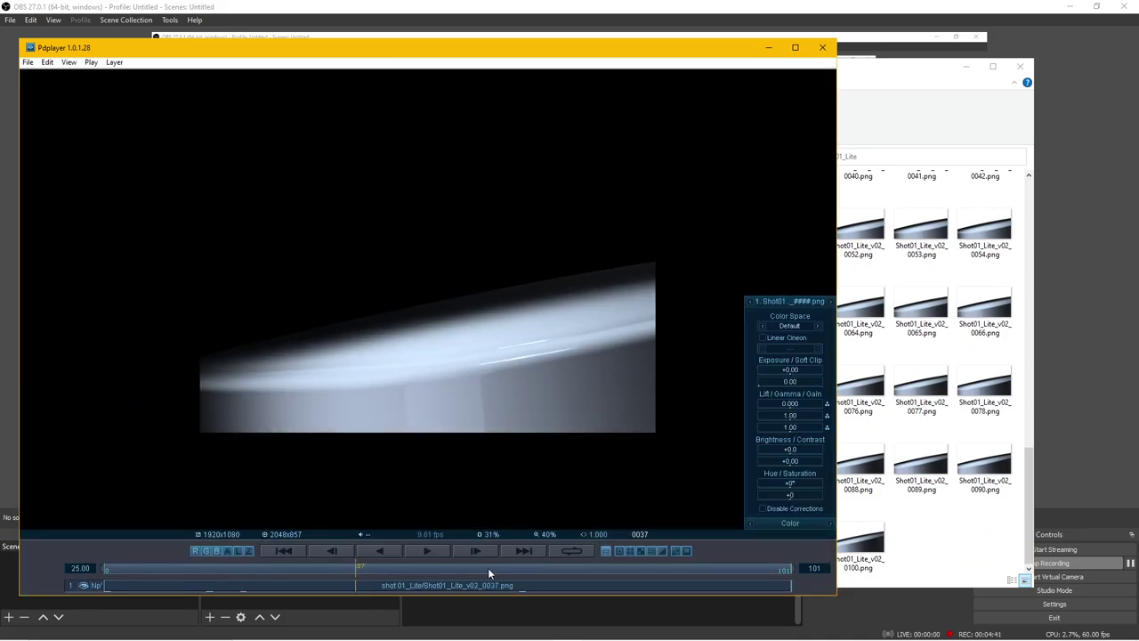
pyautogui.click(823, 47)
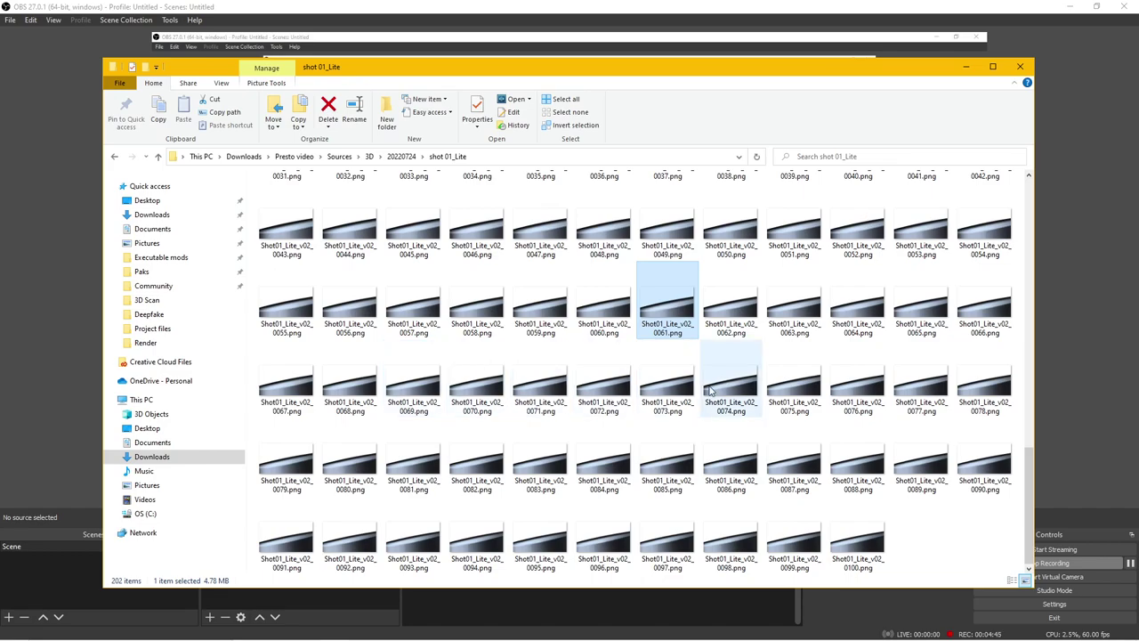
# Step: Return to After Effects' Output Module Settings for the street composition
pyautogui.scroll(2, 610, 427)
pyautogui.scroll(-2, 609, 427)
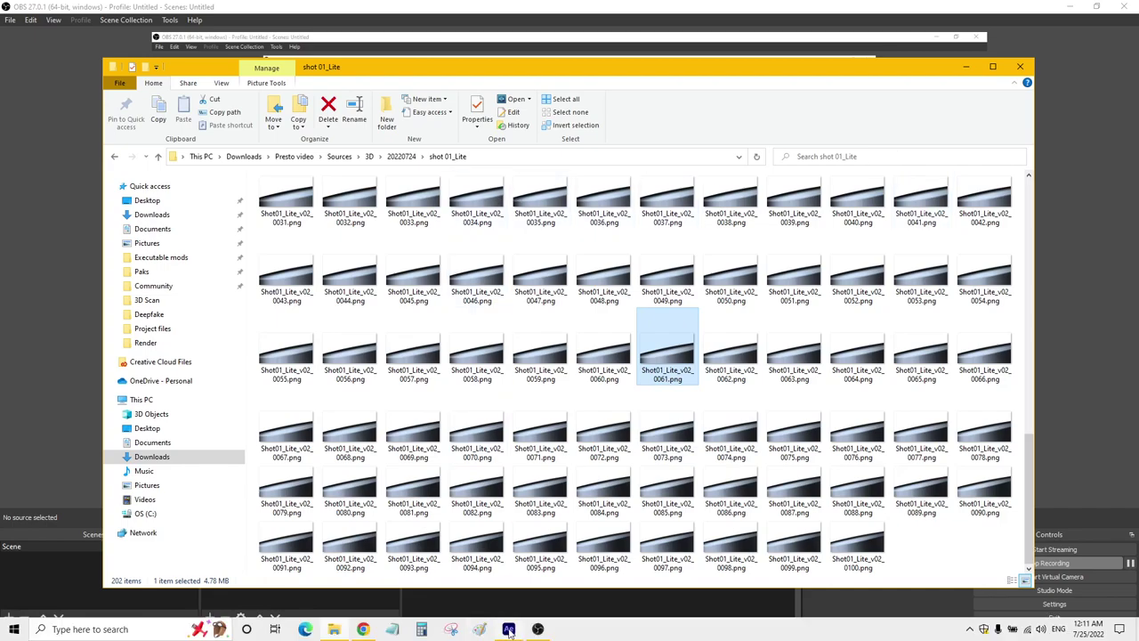
pyautogui.click(511, 632)
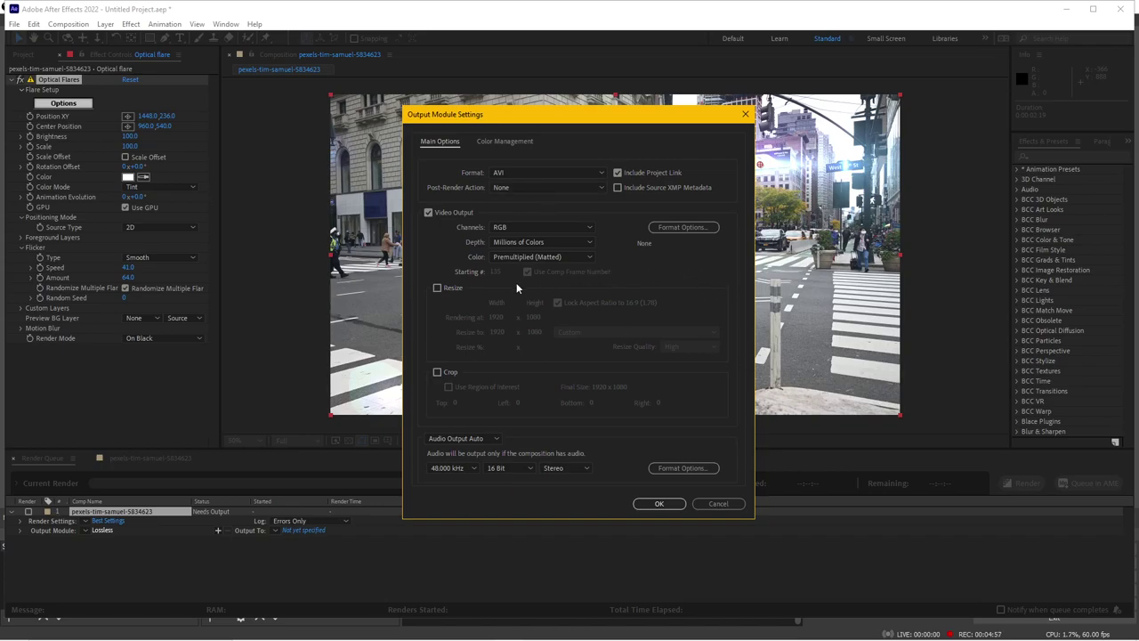
# Step: Confirm the output format stays AVI and the channels stay RGB
pyautogui.click(534, 174)
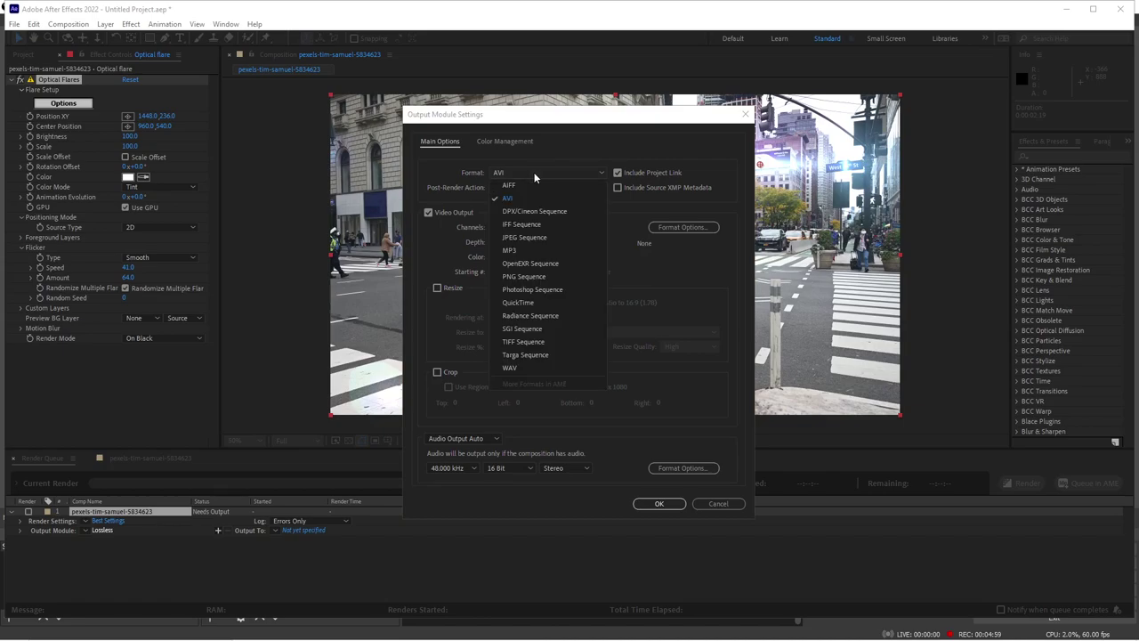
pyautogui.click(706, 294)
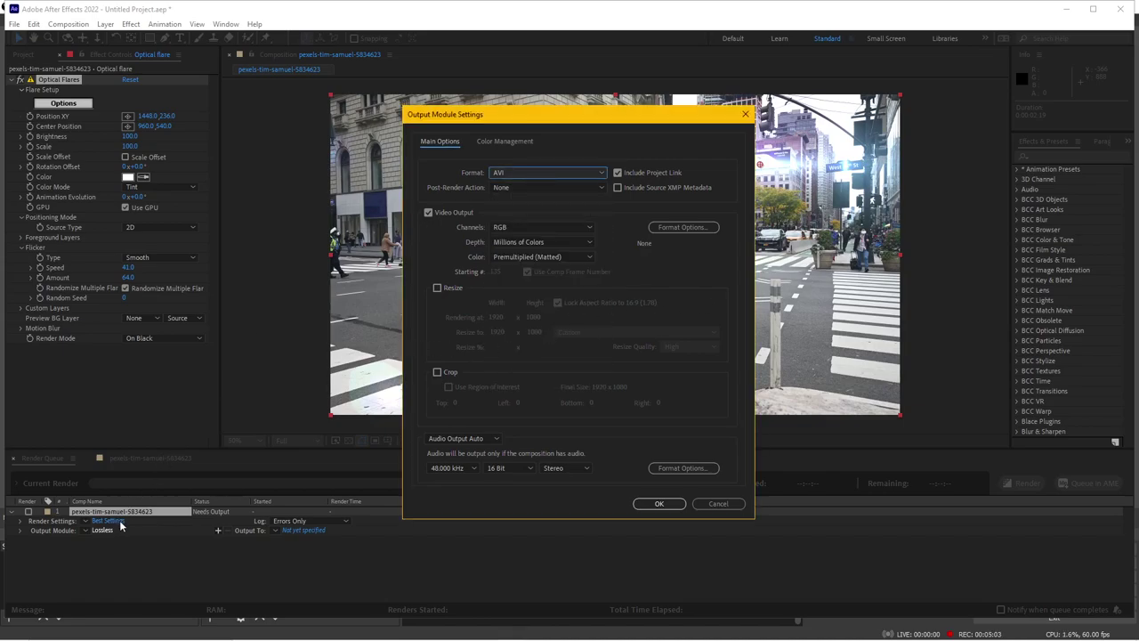
pyautogui.moveTo(489, 119); pyautogui.dragTo(423, 132)
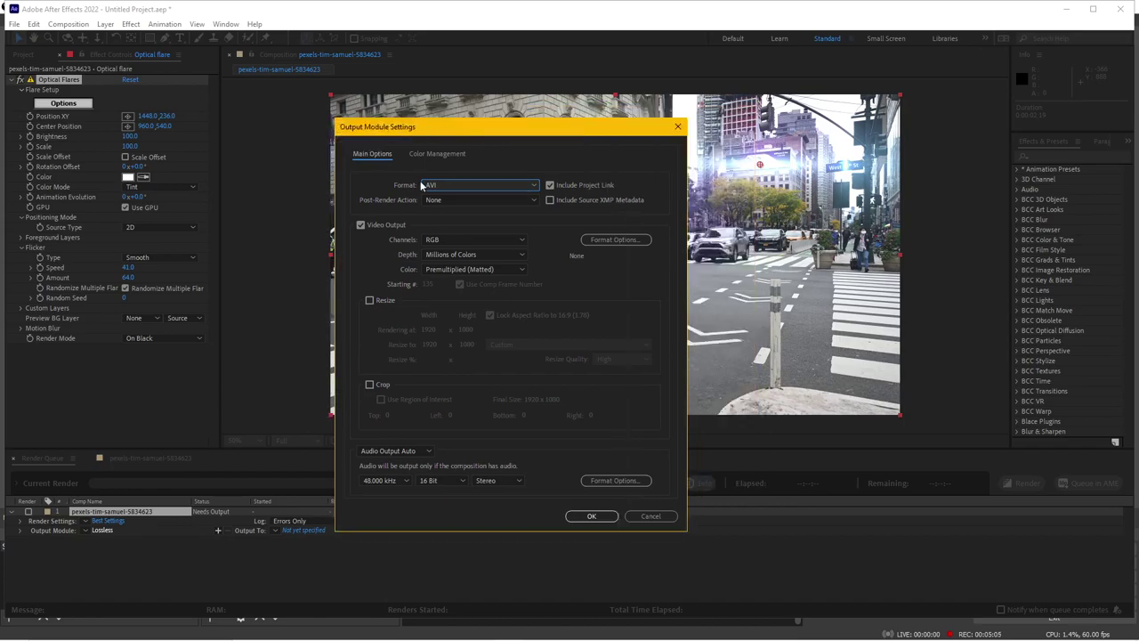
pyautogui.click(459, 237)
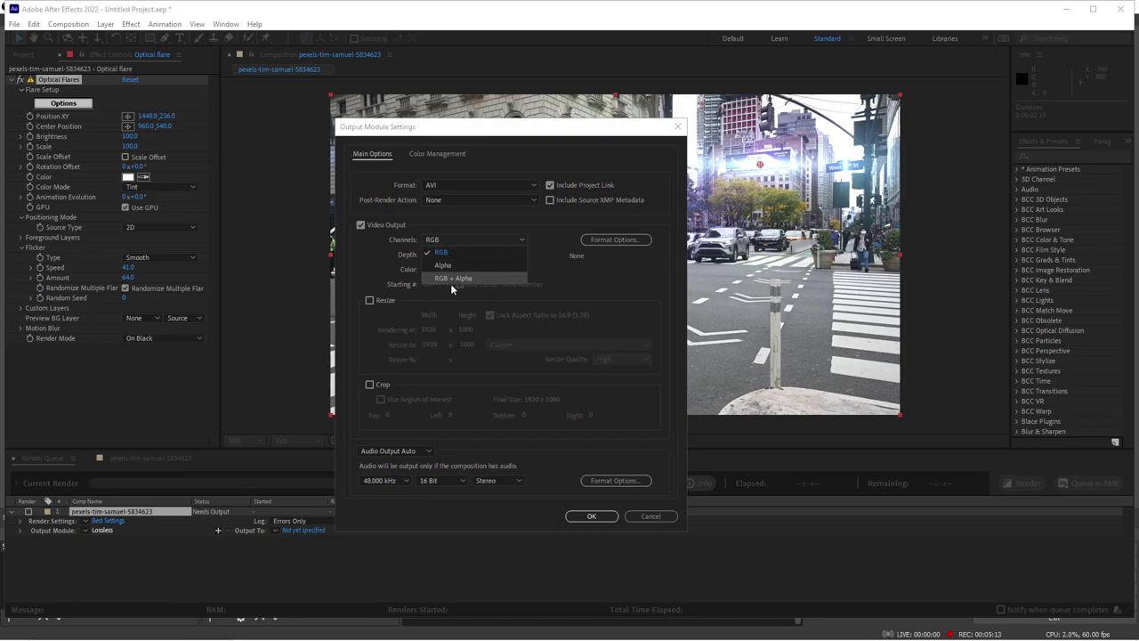
pyautogui.click(603, 285)
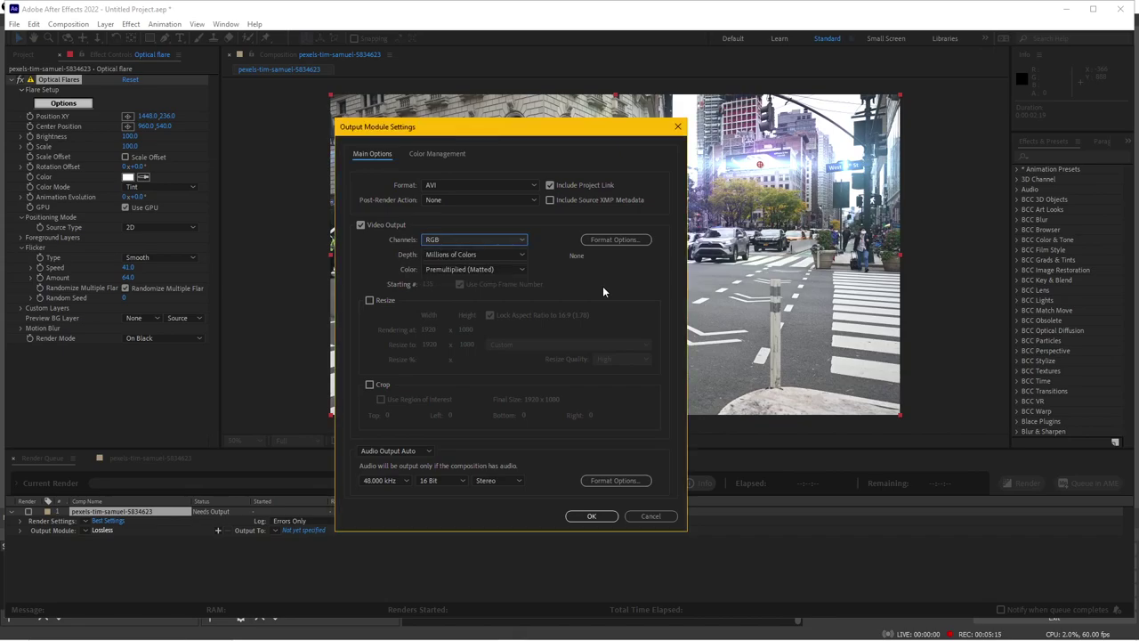
# Step: Leave Resize off and keep the audio at 48 kHz, 16 Bit
pyautogui.click(369, 300)
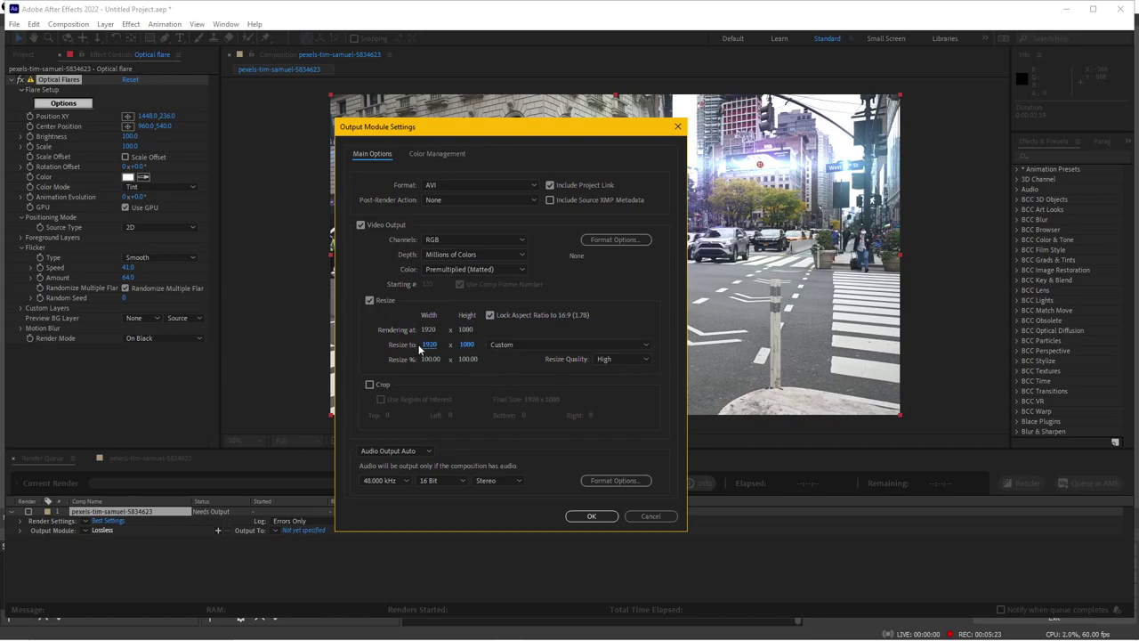
pyautogui.click(370, 302)
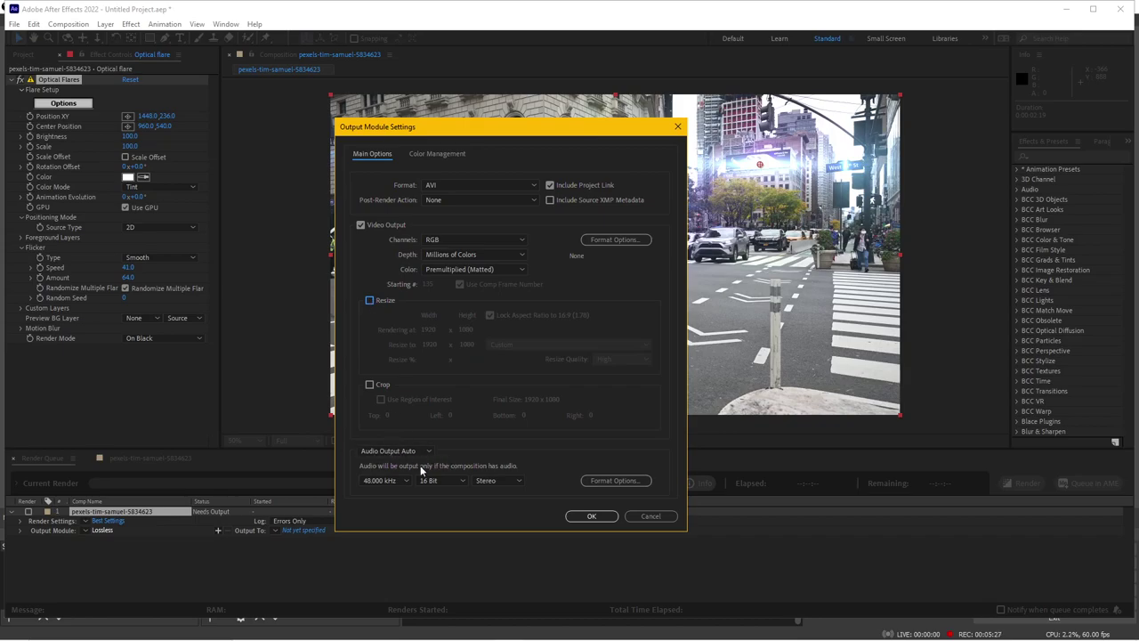
pyautogui.click(381, 482)
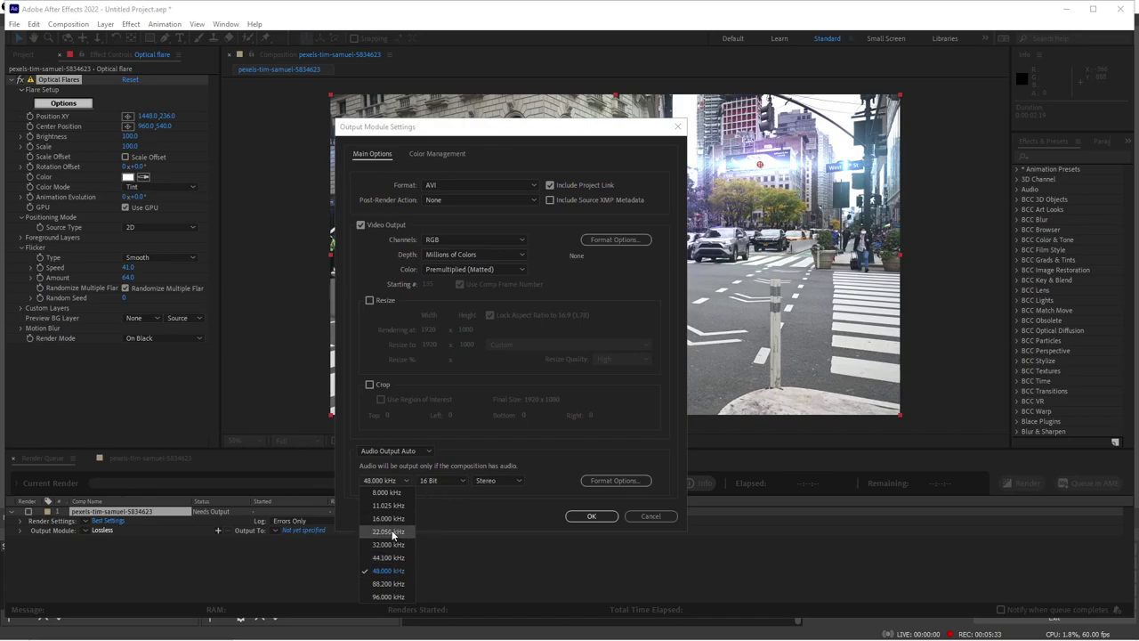
pyautogui.click(441, 481)
pyautogui.click(516, 484)
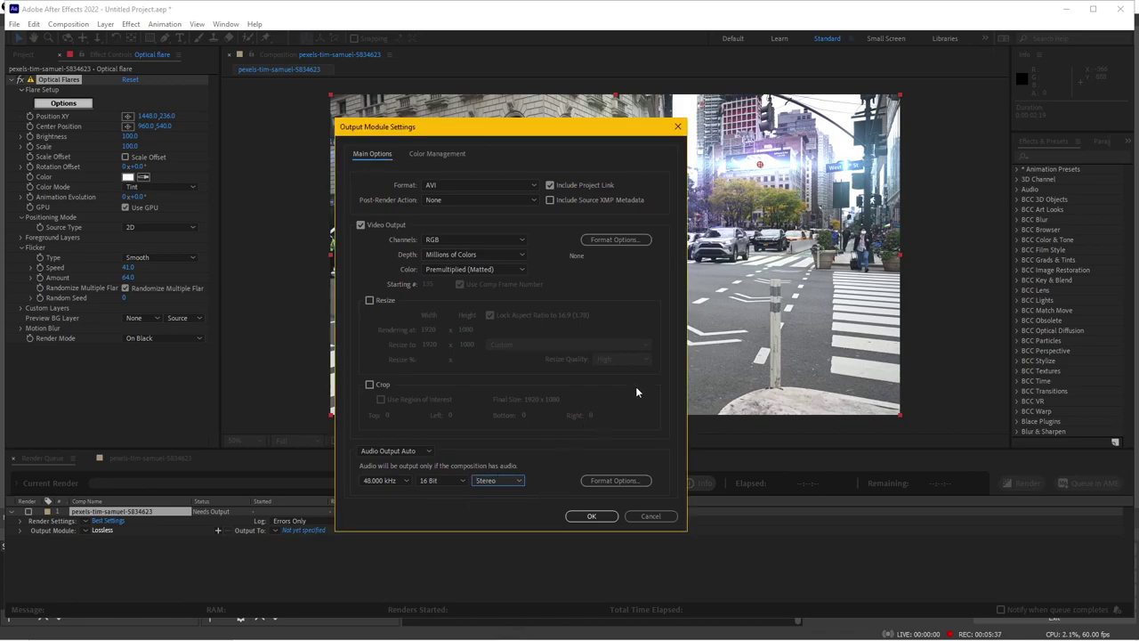
pyautogui.click(486, 185)
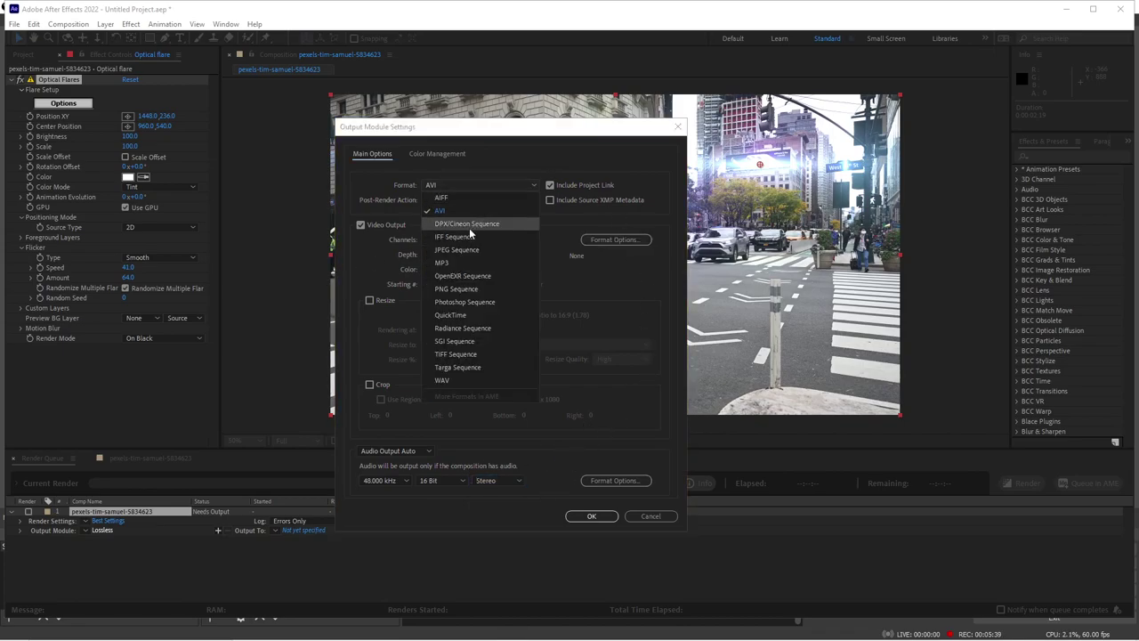
# Step: Switch the output format to QuickTime, keep the Apple ProRes 422 Proxy codec, and confirm
pyautogui.click(463, 315)
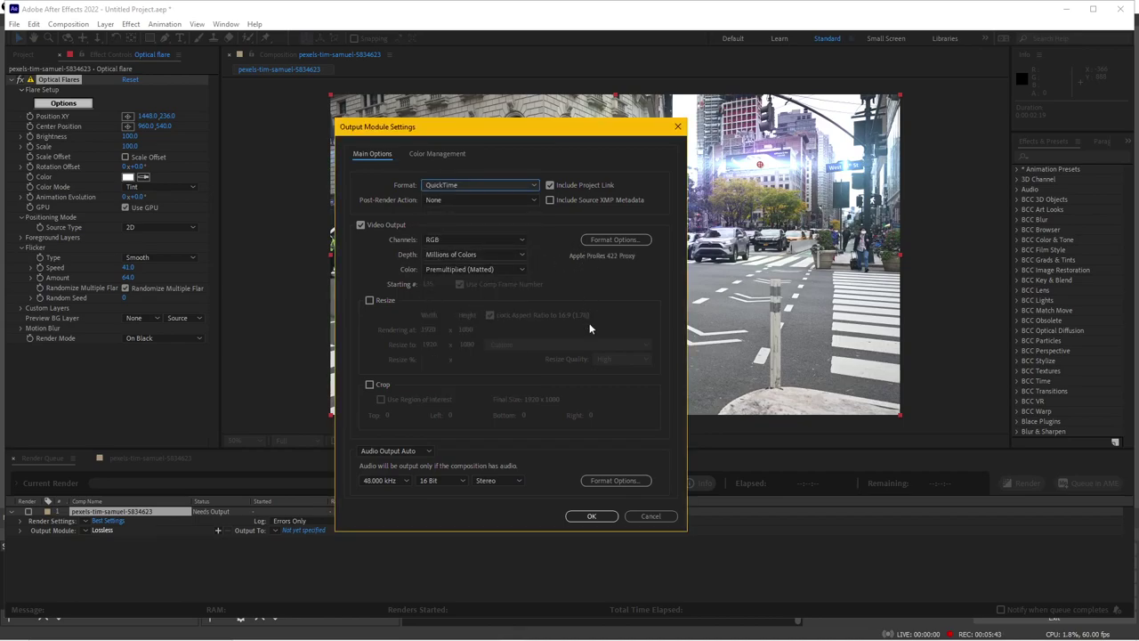
pyautogui.click(603, 239)
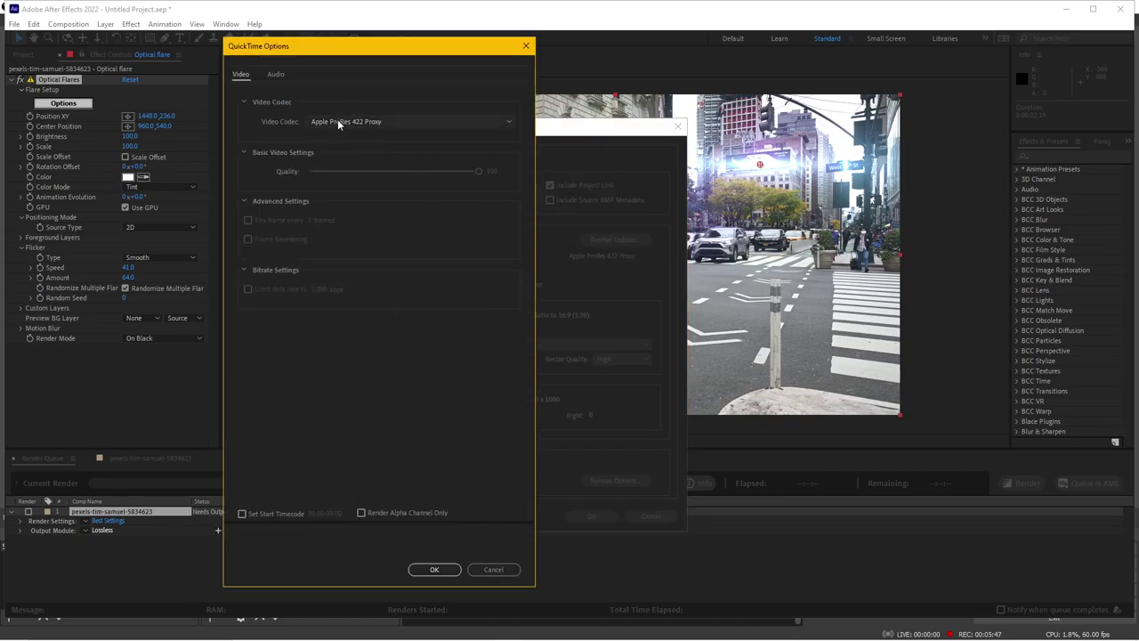
pyautogui.click(342, 121)
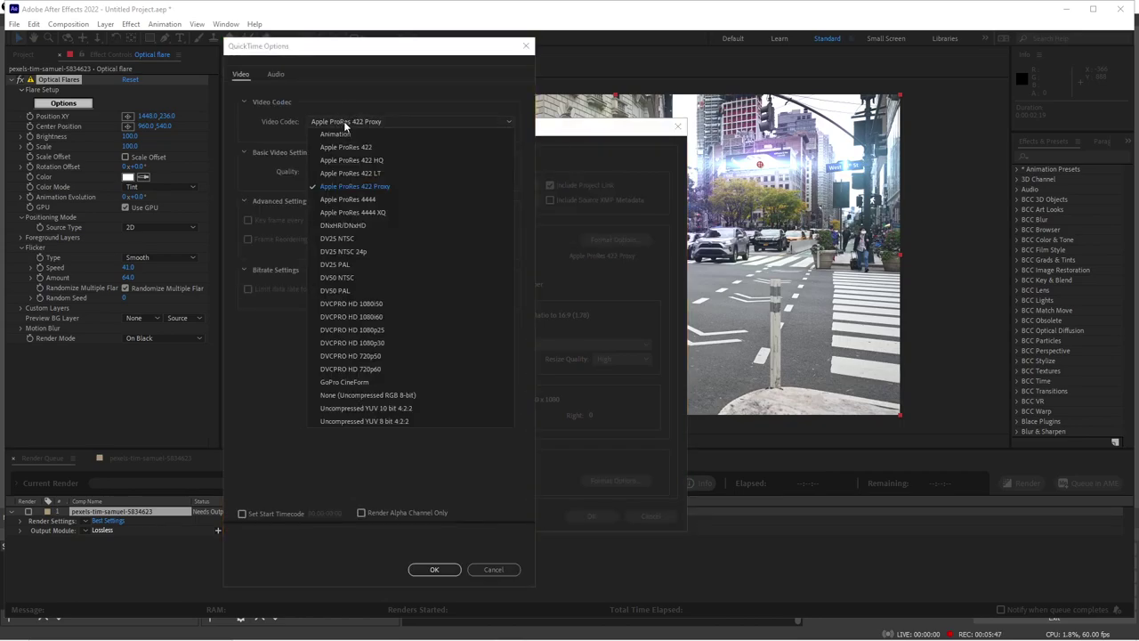
pyautogui.click(281, 328)
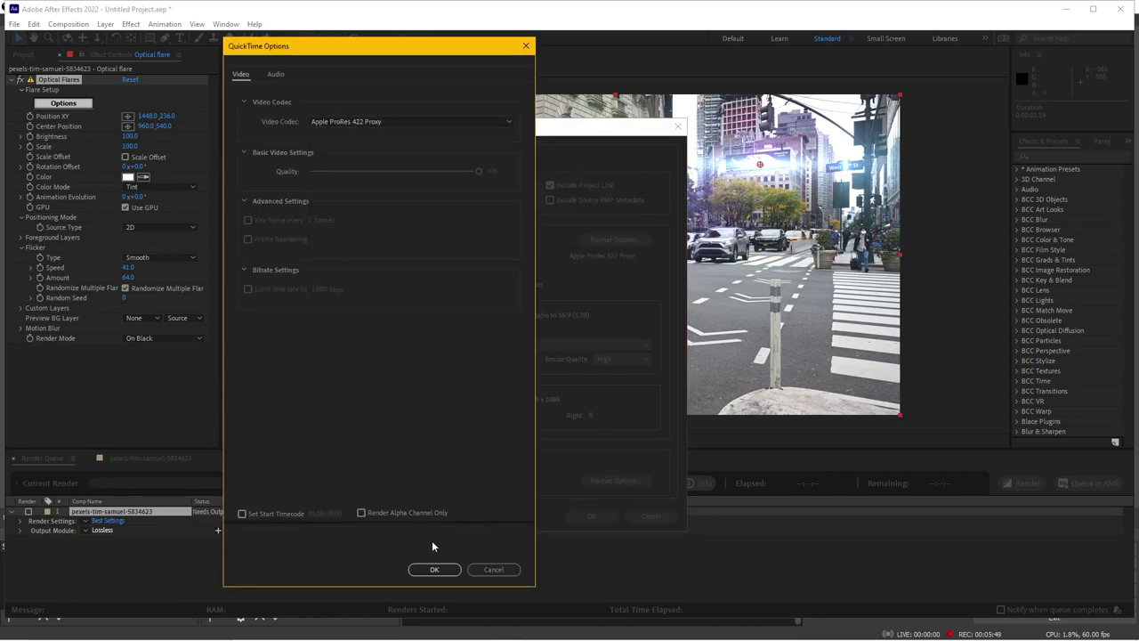
pyautogui.click(494, 569)
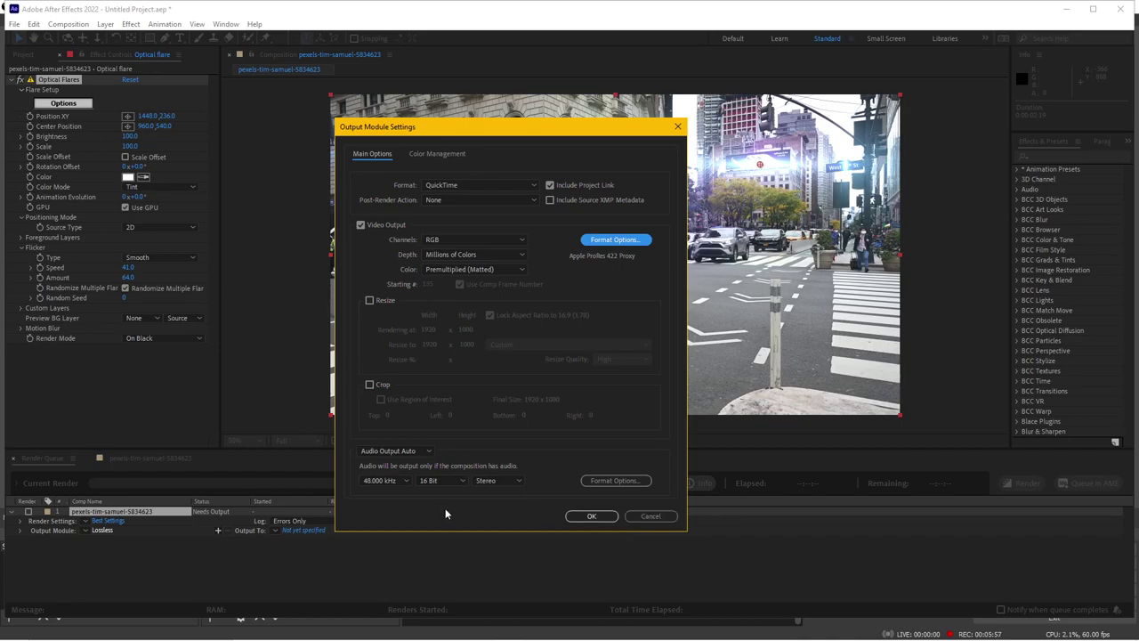
pyautogui.click(590, 518)
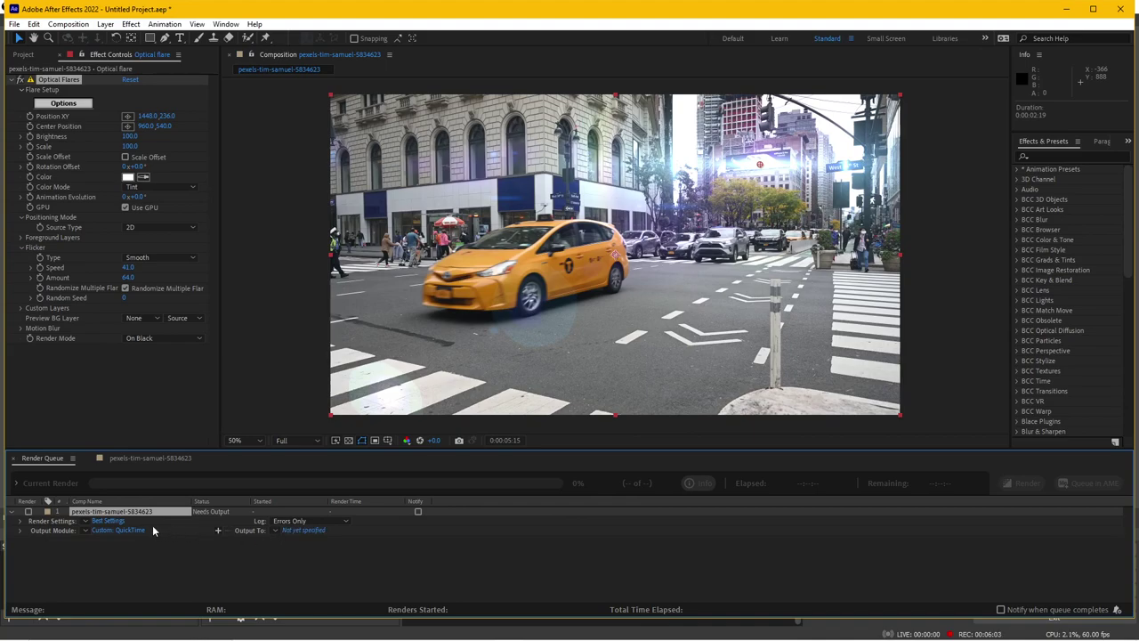
# Step: Try Draft render quality in Render Settings, then discard the changes
pyautogui.click(105, 522)
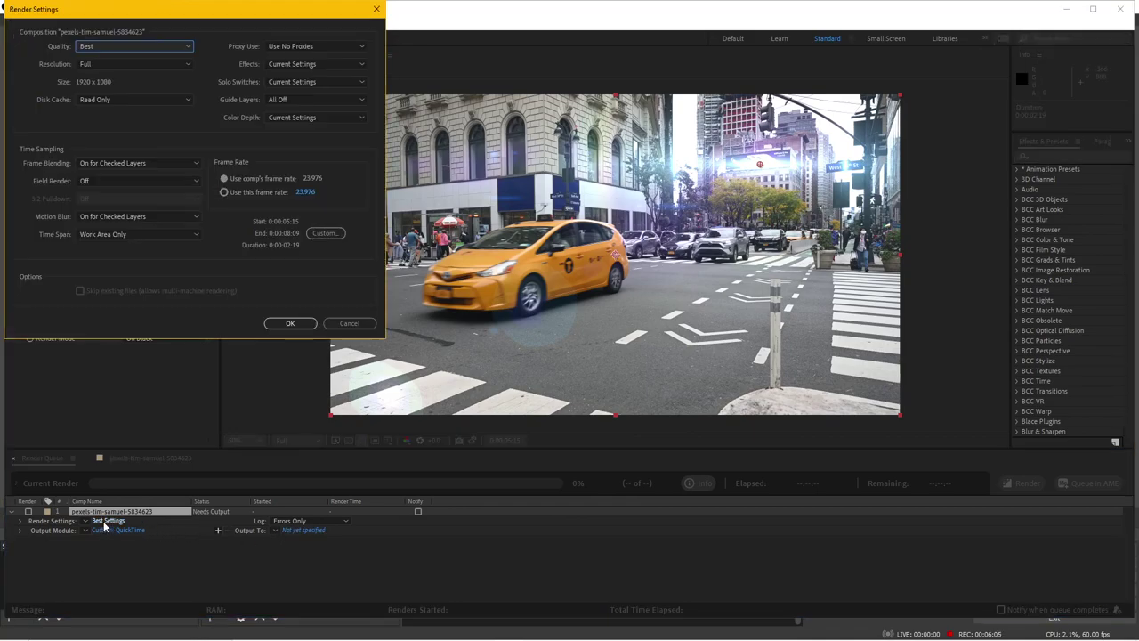
pyautogui.moveTo(199, 18); pyautogui.dragTo(309, 140)
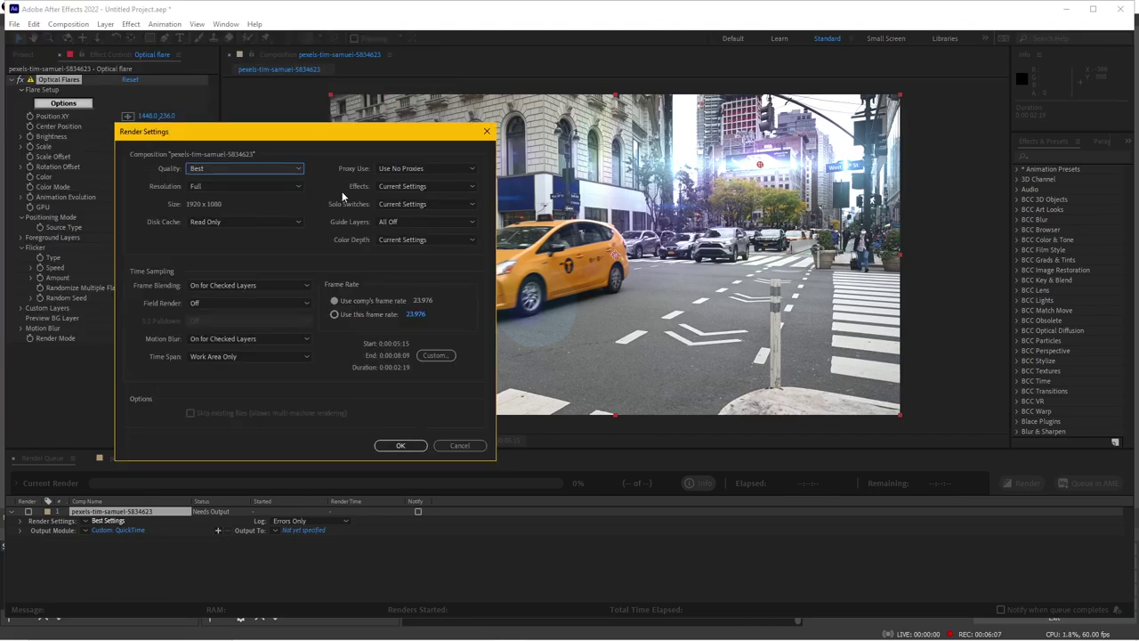
pyautogui.click(213, 167)
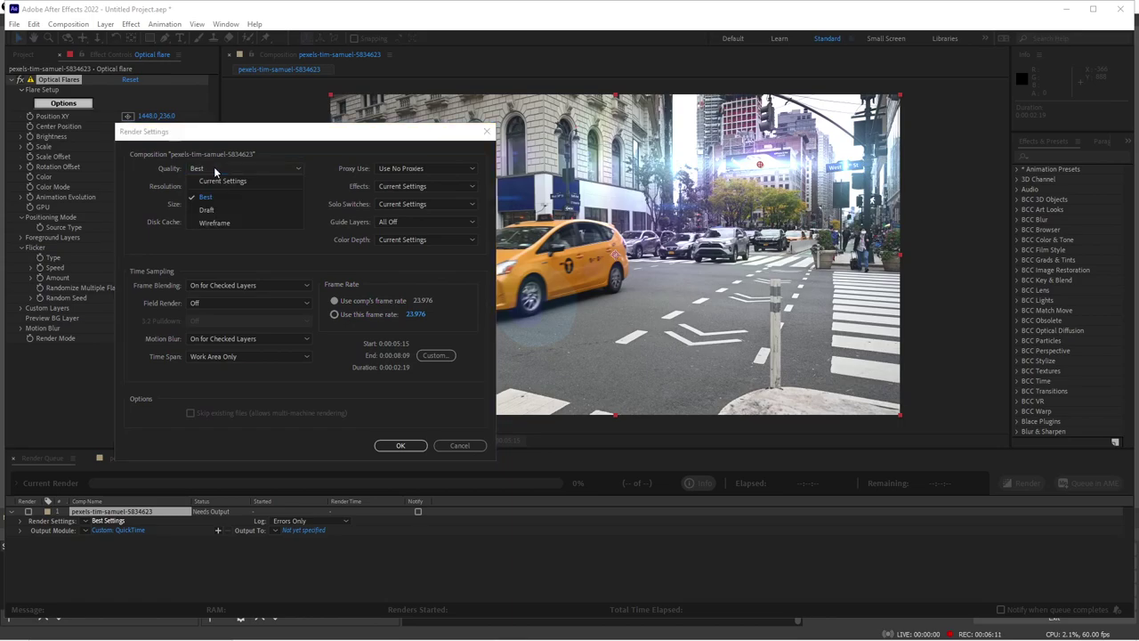
pyautogui.click(221, 211)
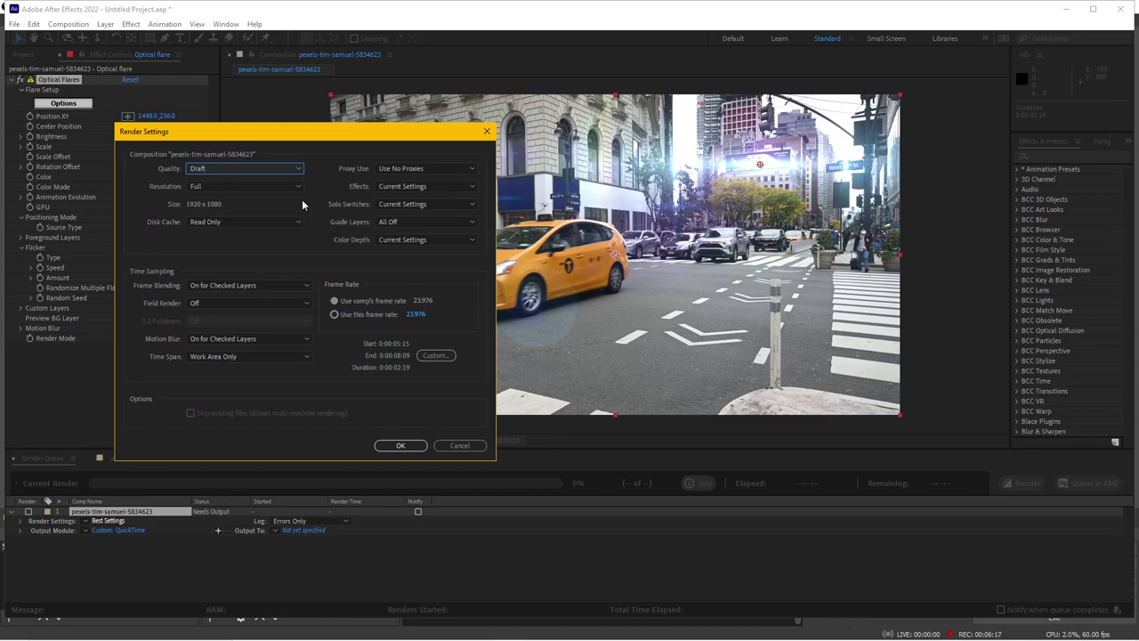
pyautogui.click(237, 169)
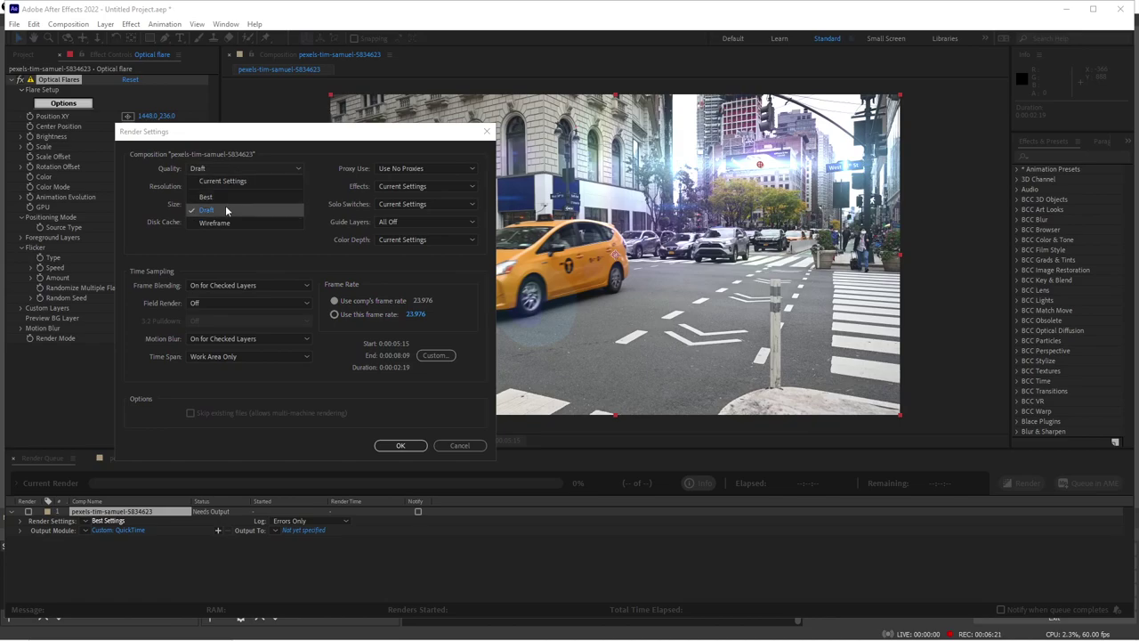
pyautogui.click(226, 210)
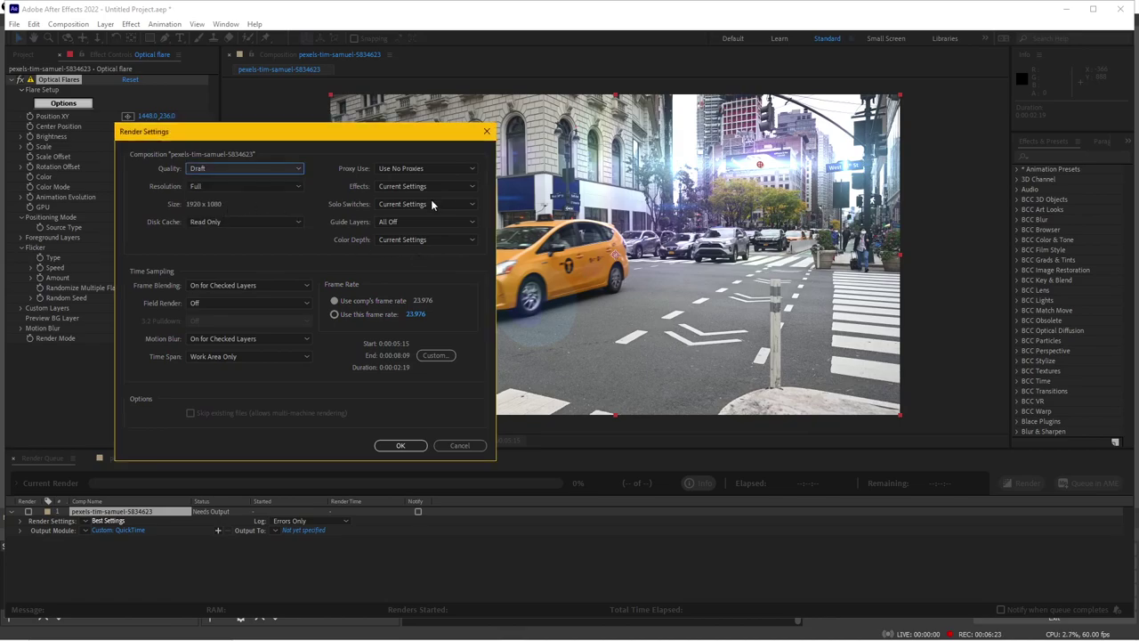
pyautogui.click(210, 187)
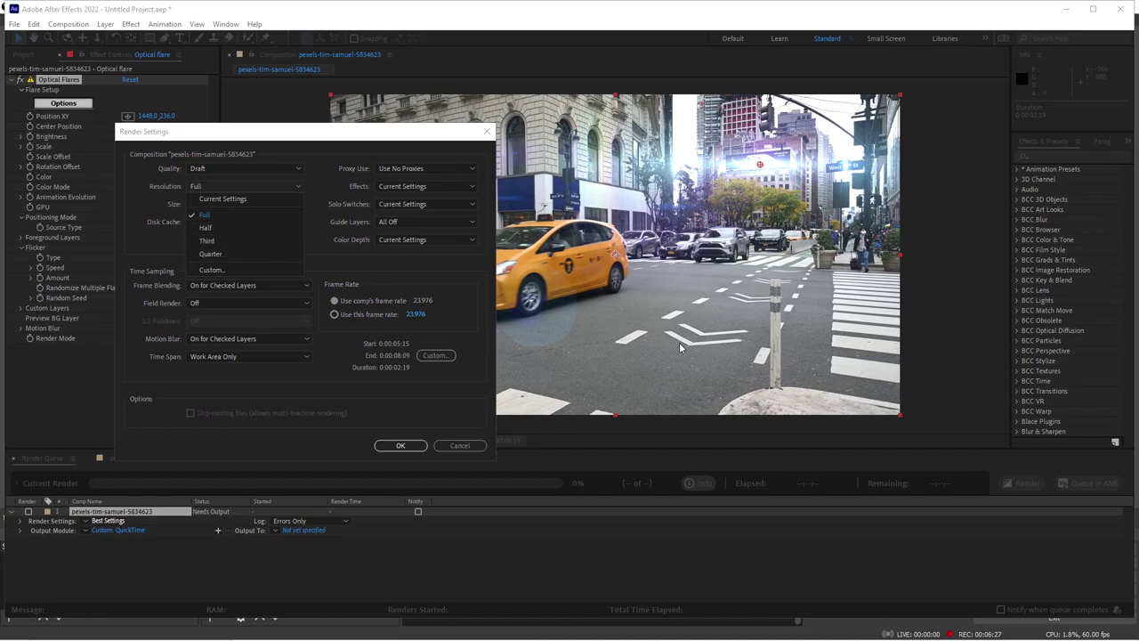
pyautogui.click(459, 445)
# Step: Set the composition preview resolution to Half in the timeline
pyautogui.click(151, 457)
pyautogui.click(293, 440)
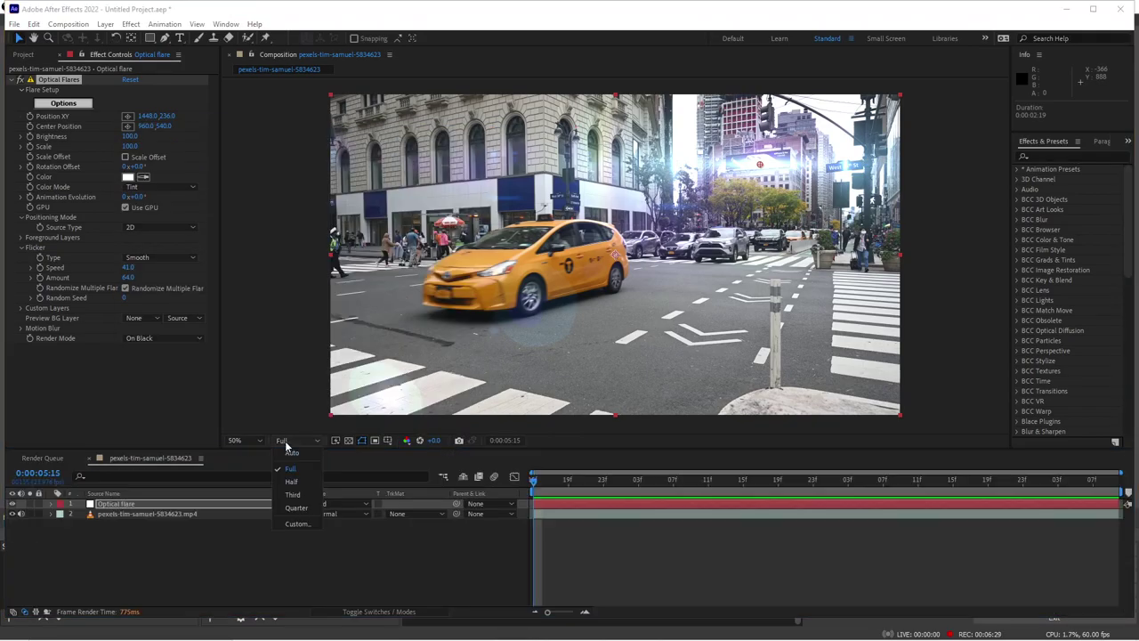
pyautogui.click(294, 482)
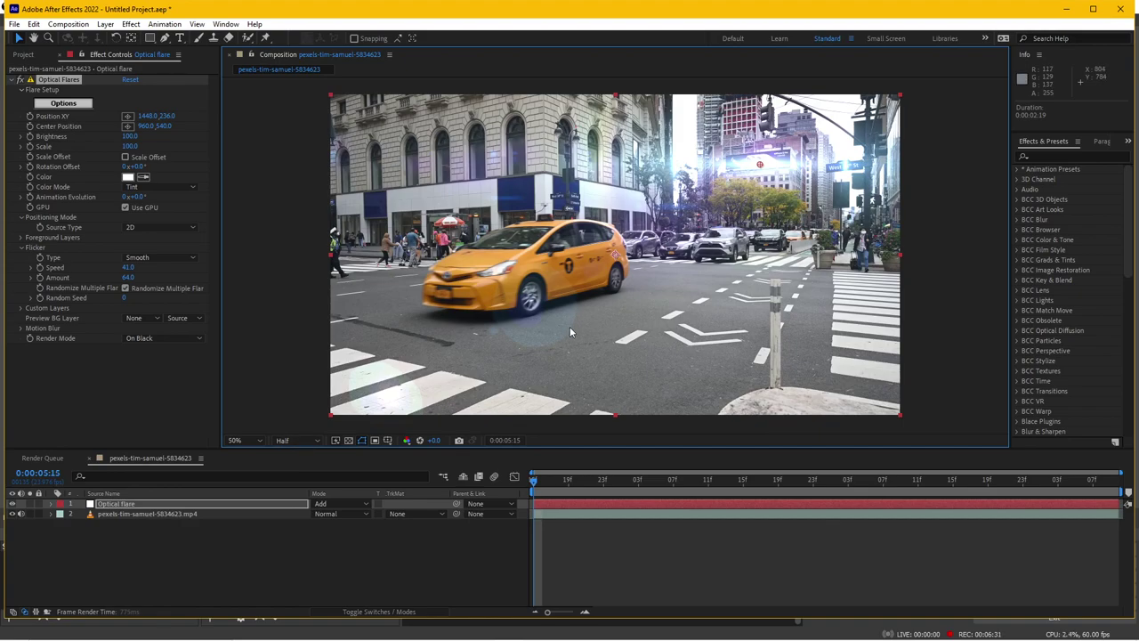
pyautogui.click(42, 458)
# Step: Set the render settings to Best quality at Full resolution and confirm
pyautogui.click(108, 520)
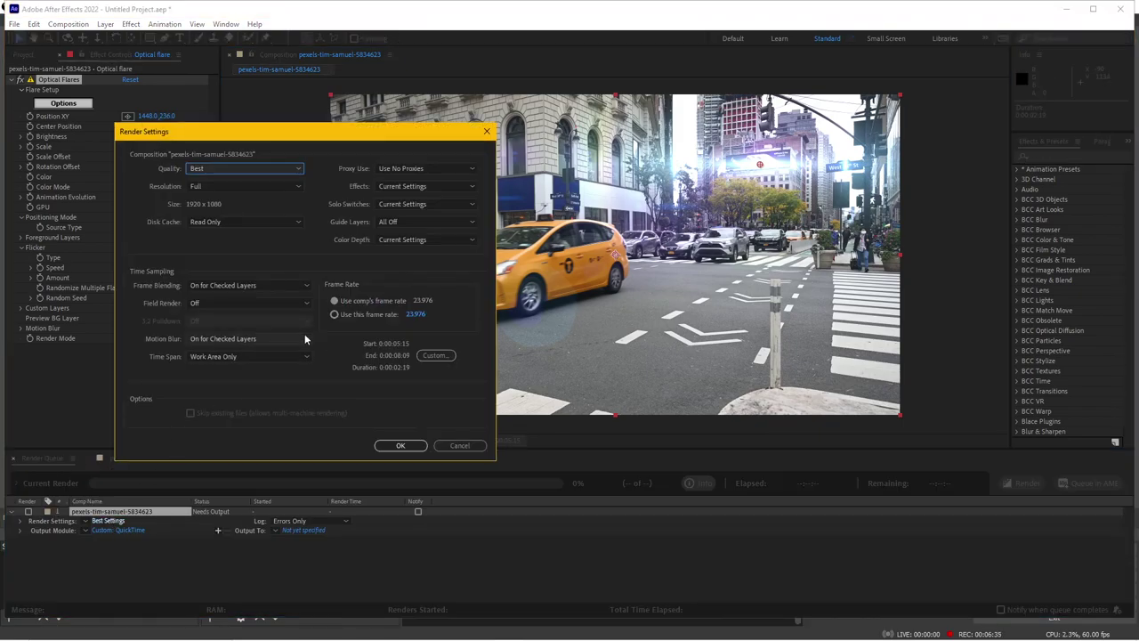
pyautogui.click(221, 186)
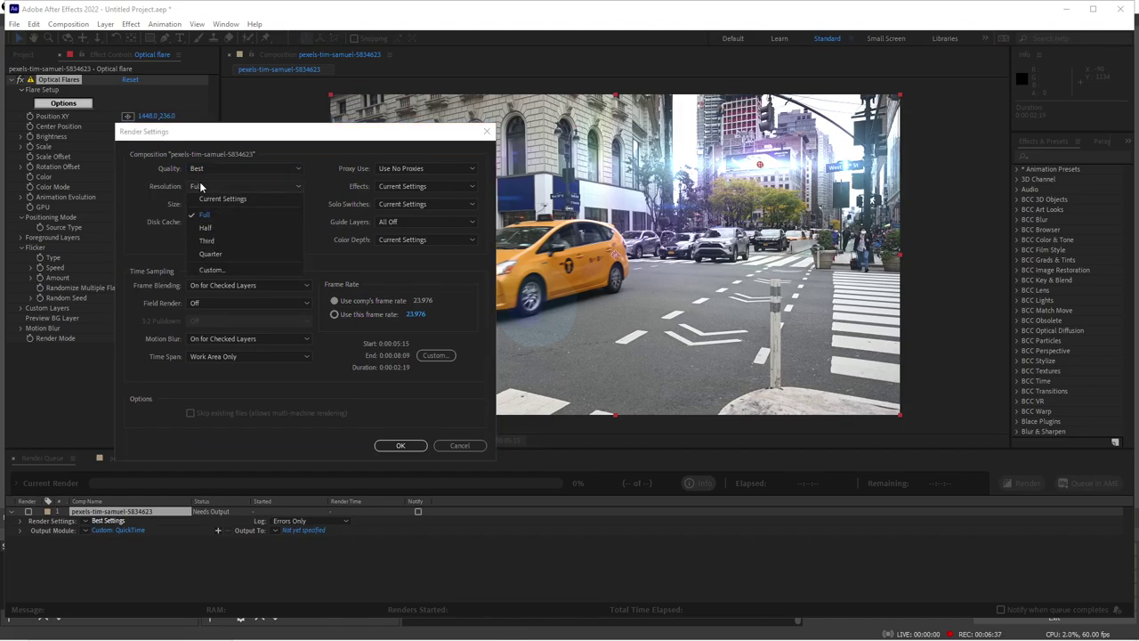
pyautogui.click(210, 228)
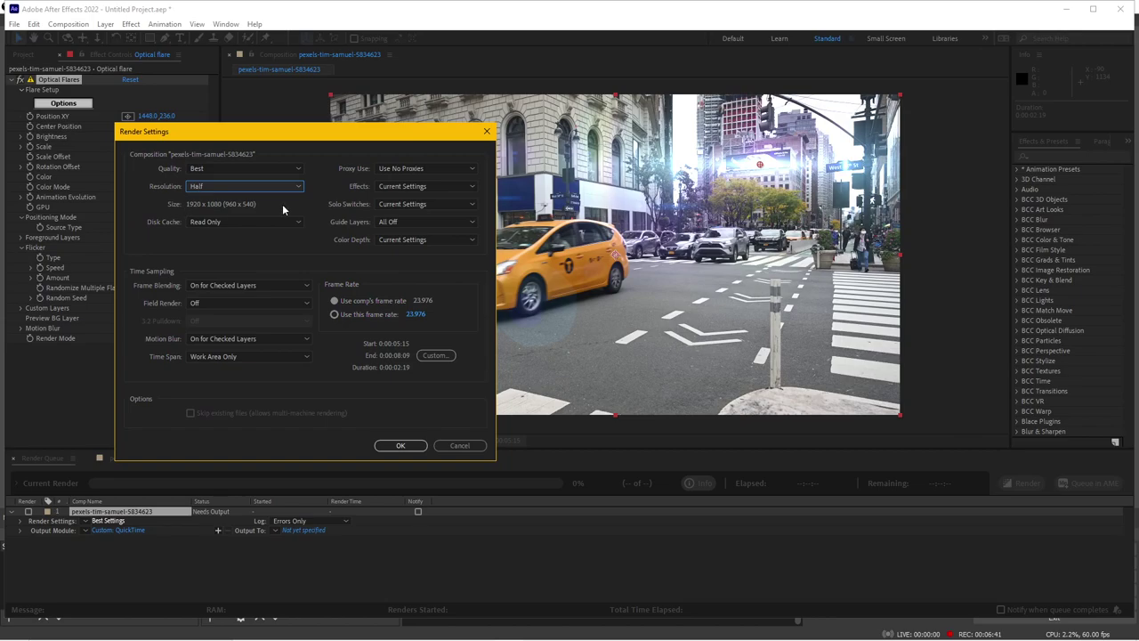
pyautogui.click(242, 186)
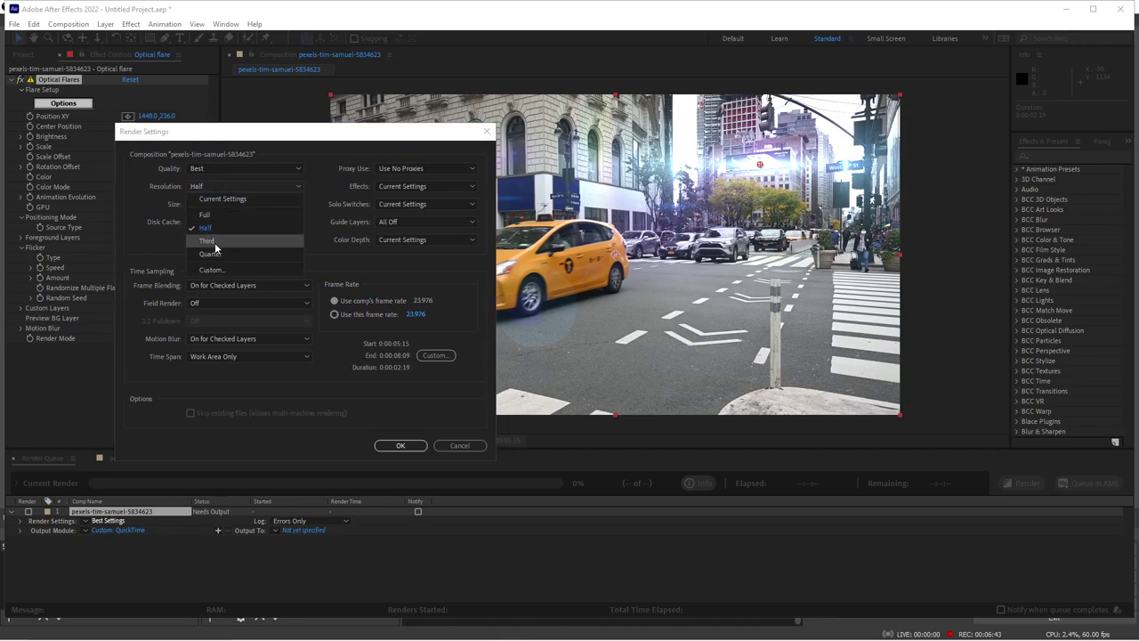
pyautogui.click(218, 225)
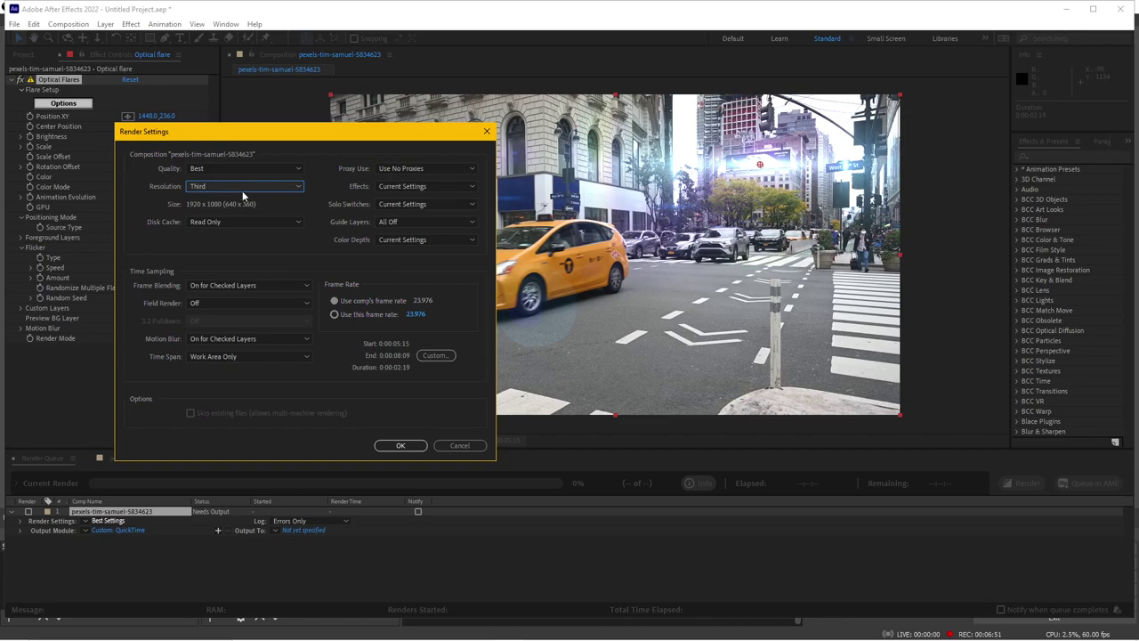
pyautogui.click(231, 189)
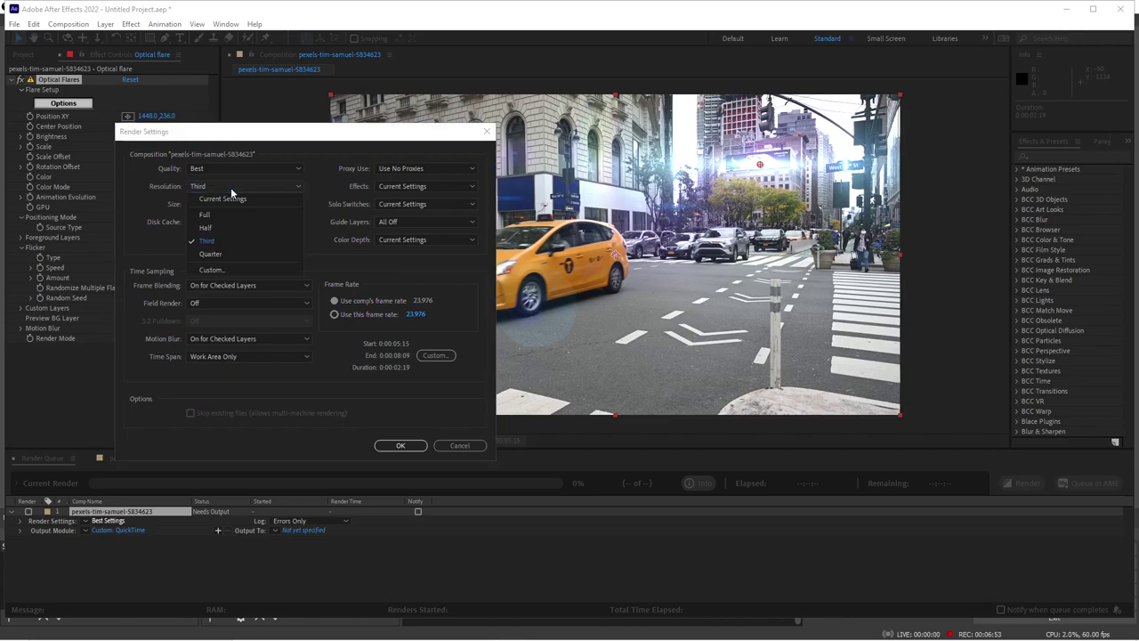
pyautogui.click(215, 215)
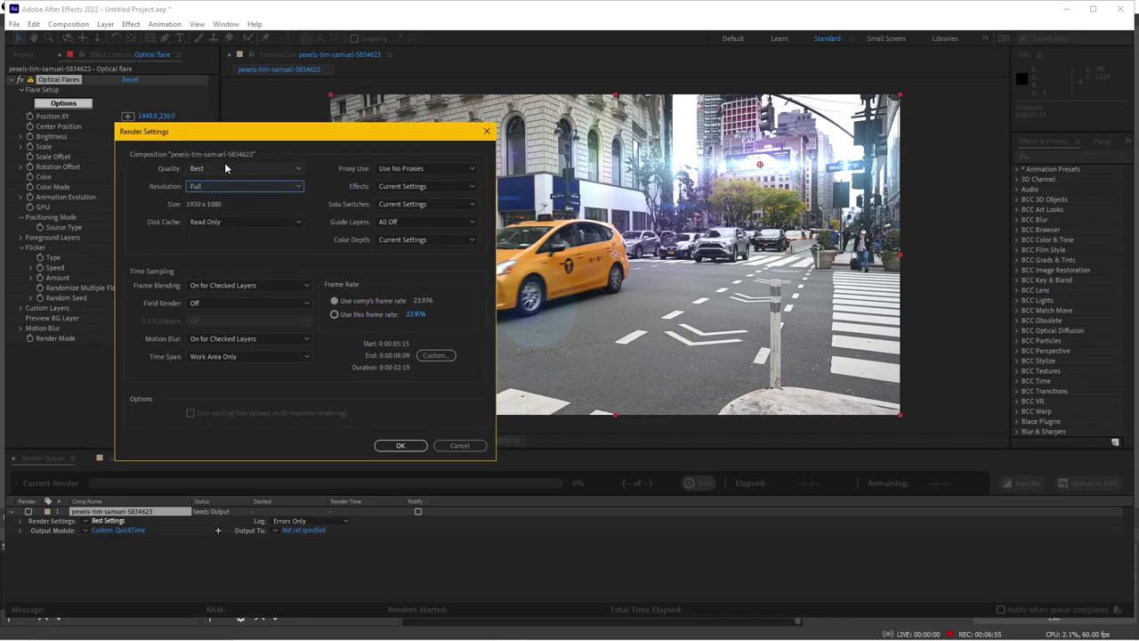
pyautogui.click(213, 168)
pyautogui.click(204, 200)
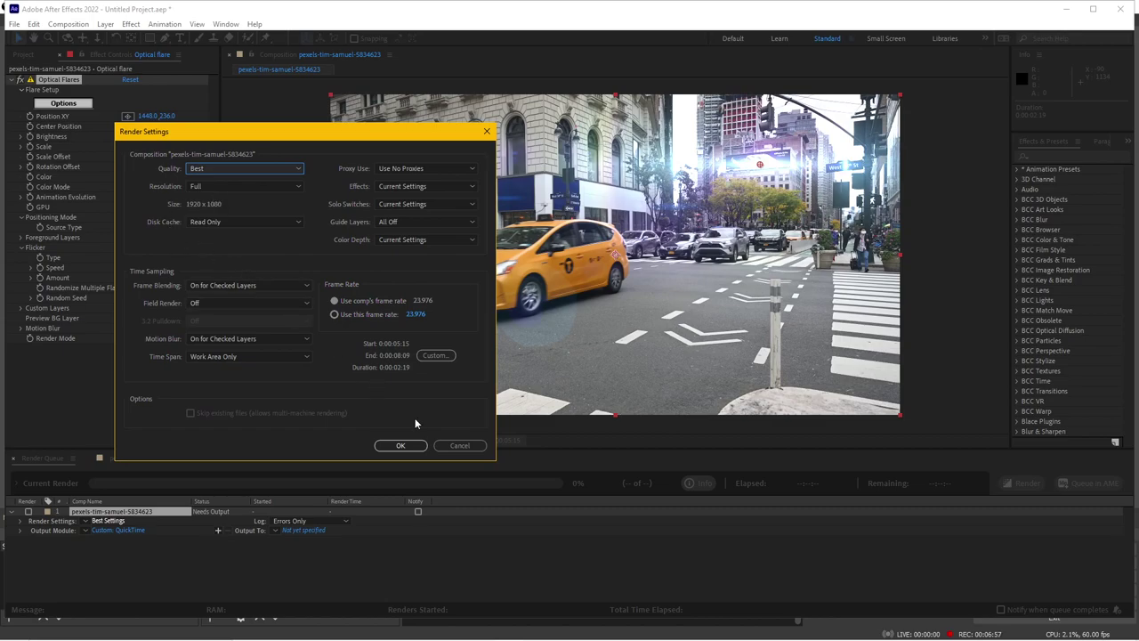
pyautogui.click(401, 445)
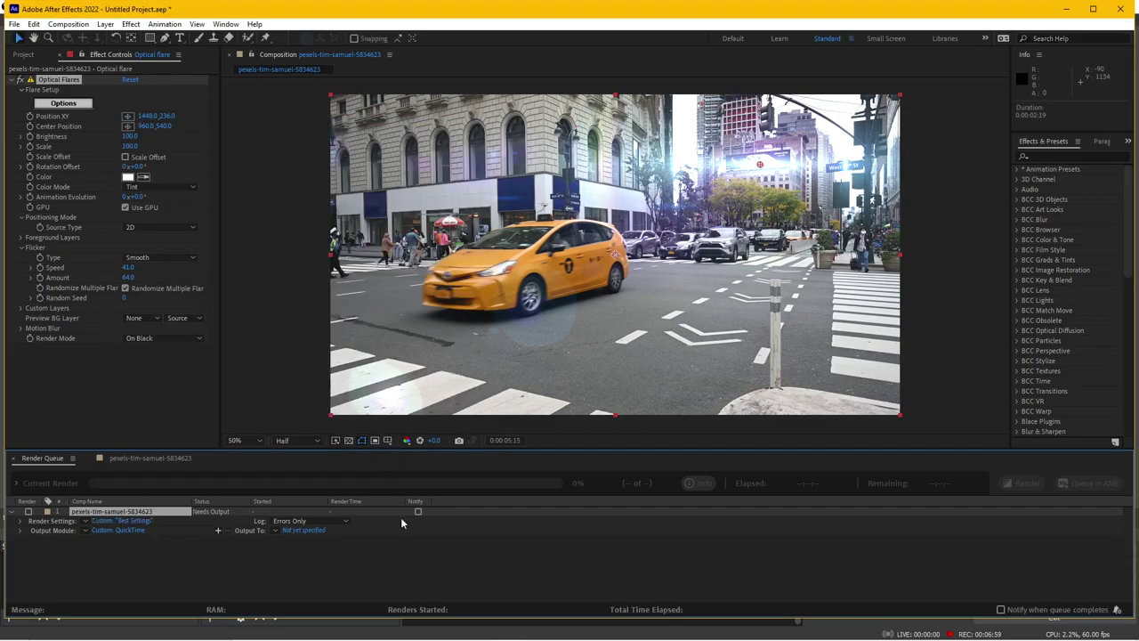
# Step: Save the render output as pexels-tim-samuel-5834623.mov in the Project files folder
pyautogui.click(537, 629)
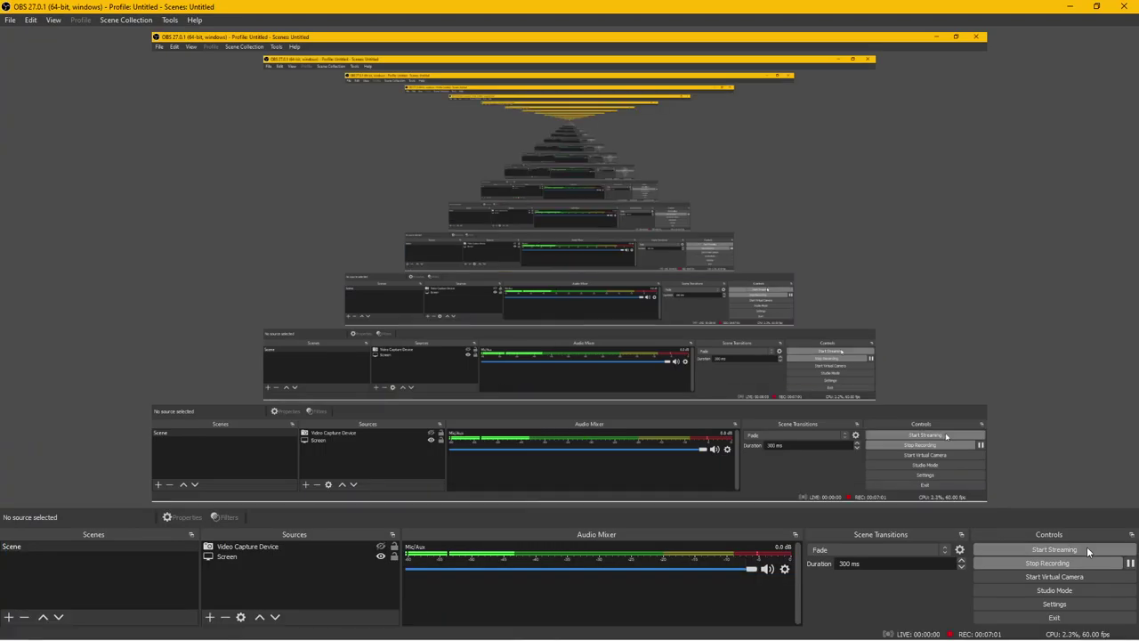
pyautogui.click(509, 629)
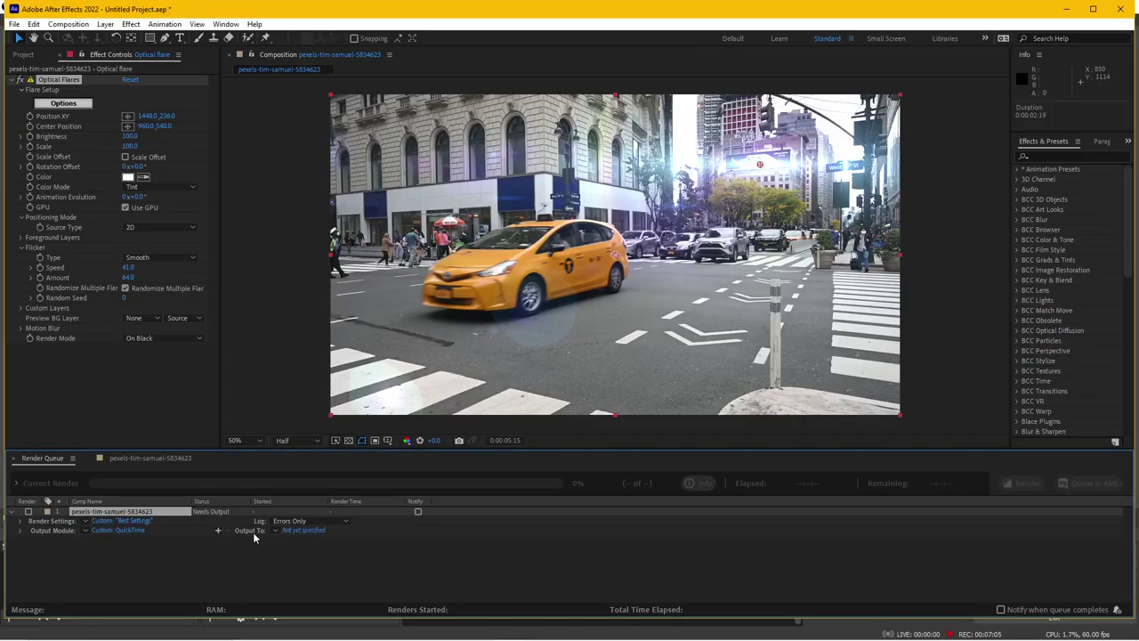
pyautogui.click(300, 529)
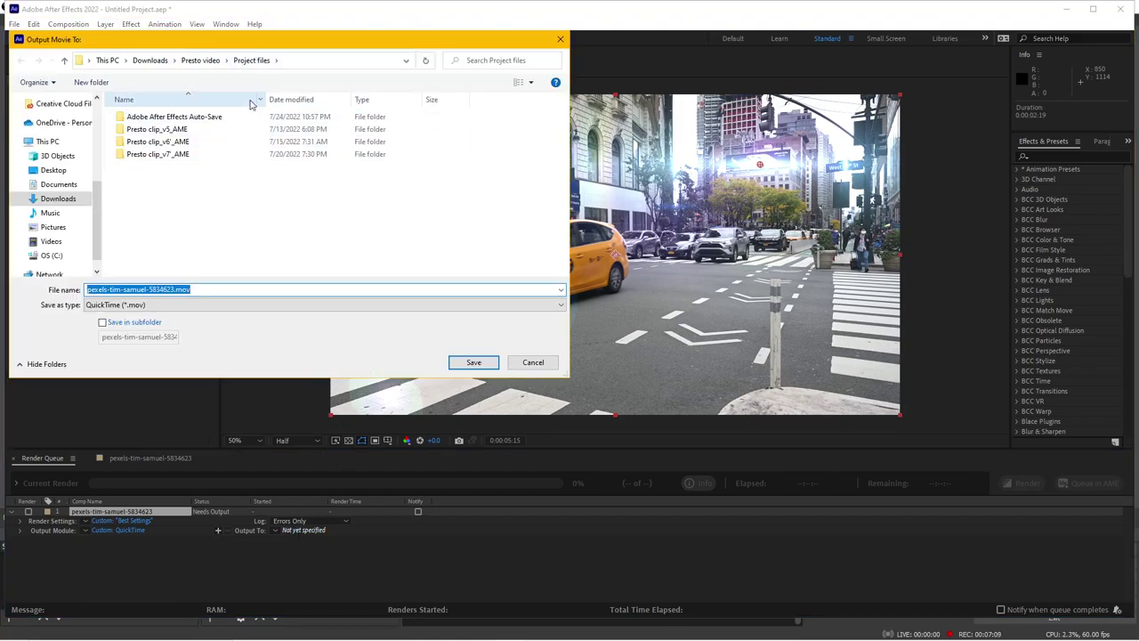
pyautogui.click(162, 290)
pyautogui.moveTo(175, 290); pyautogui.dragTo(11, 291)
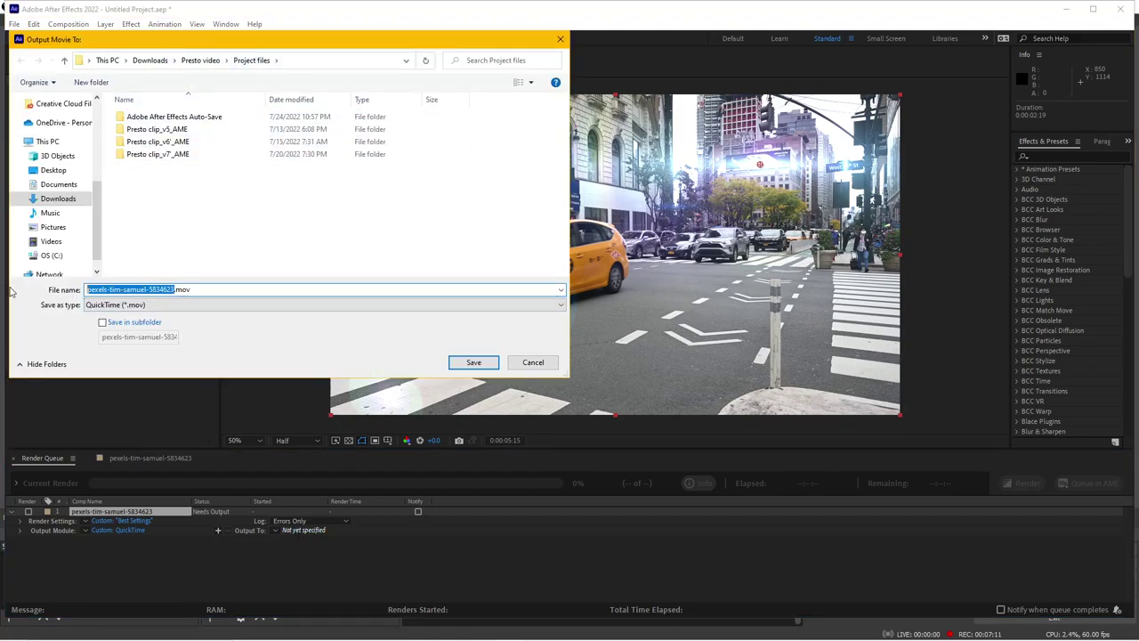
pyautogui.click(473, 363)
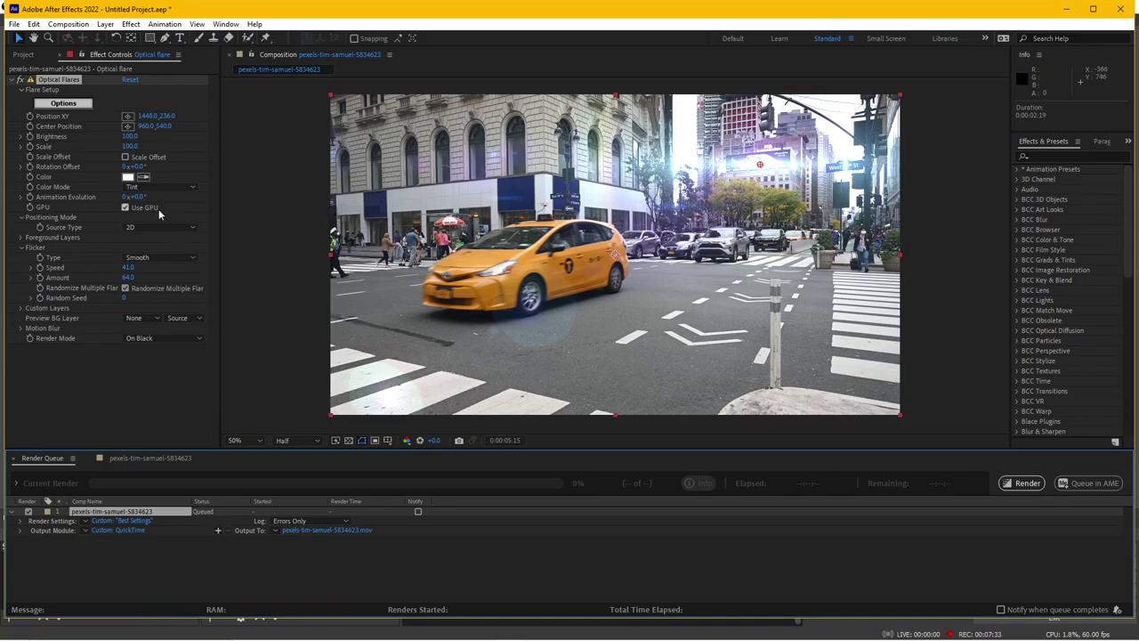
# Step: From the street composition's timeline, send it to the Adobe Media Encoder queue
pyautogui.click(151, 457)
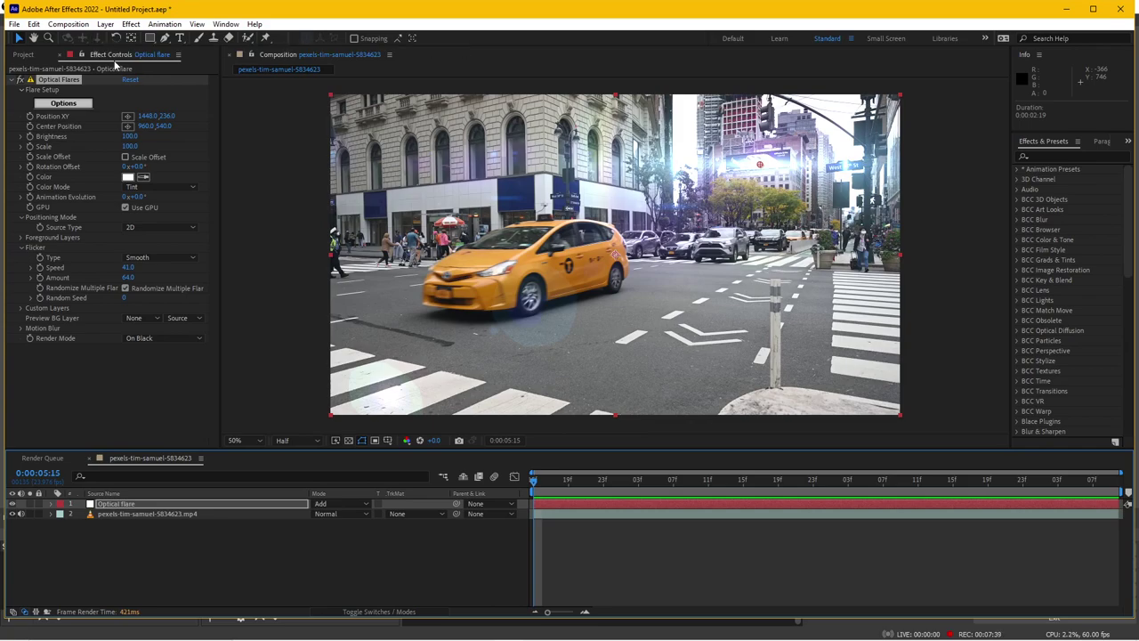
pyautogui.click(69, 24)
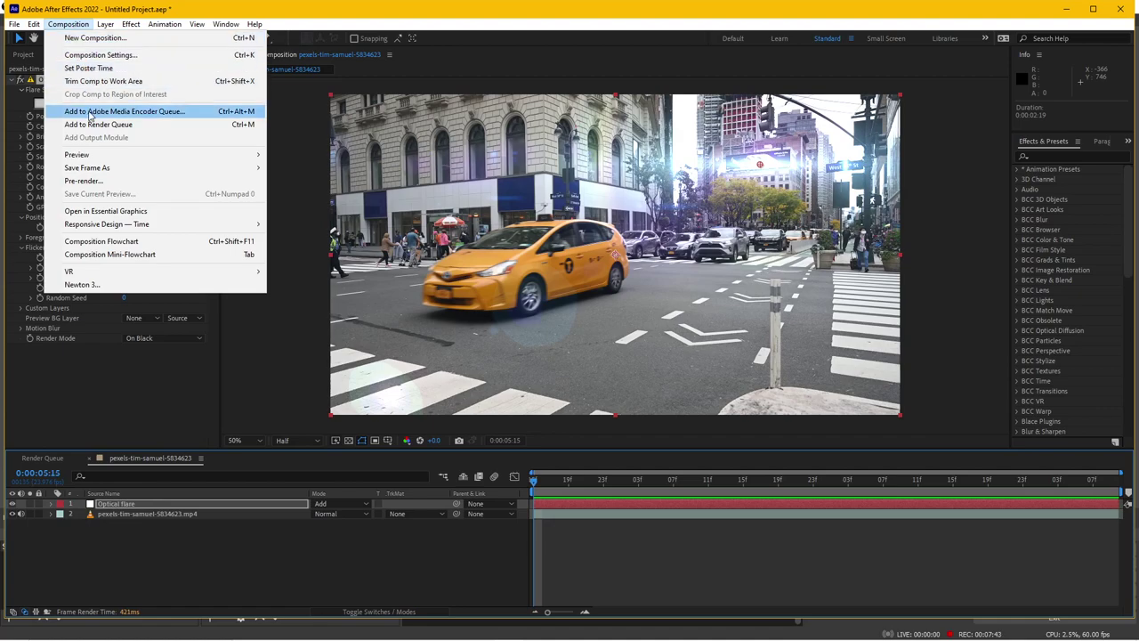
pyautogui.click(147, 115)
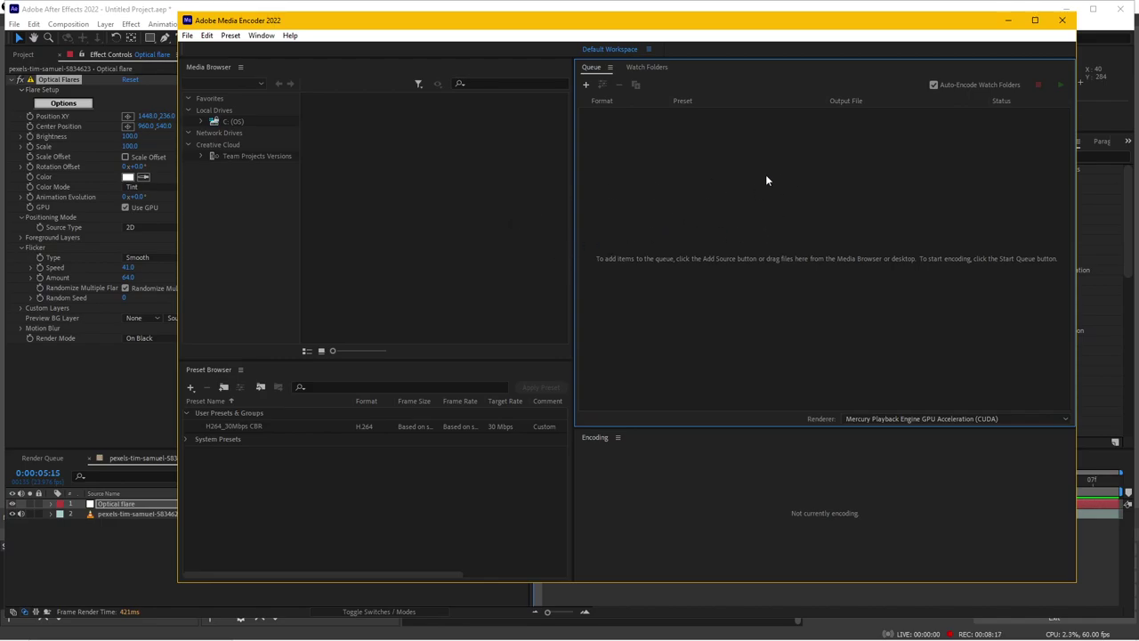
# Step: Select the queued pexels-tim-samuel-5834623 item, leave its output location unchanged, and bring up its H.264 Export Settings
pyautogui.moveTo(478, 21); pyautogui.dragTo(448, 32)
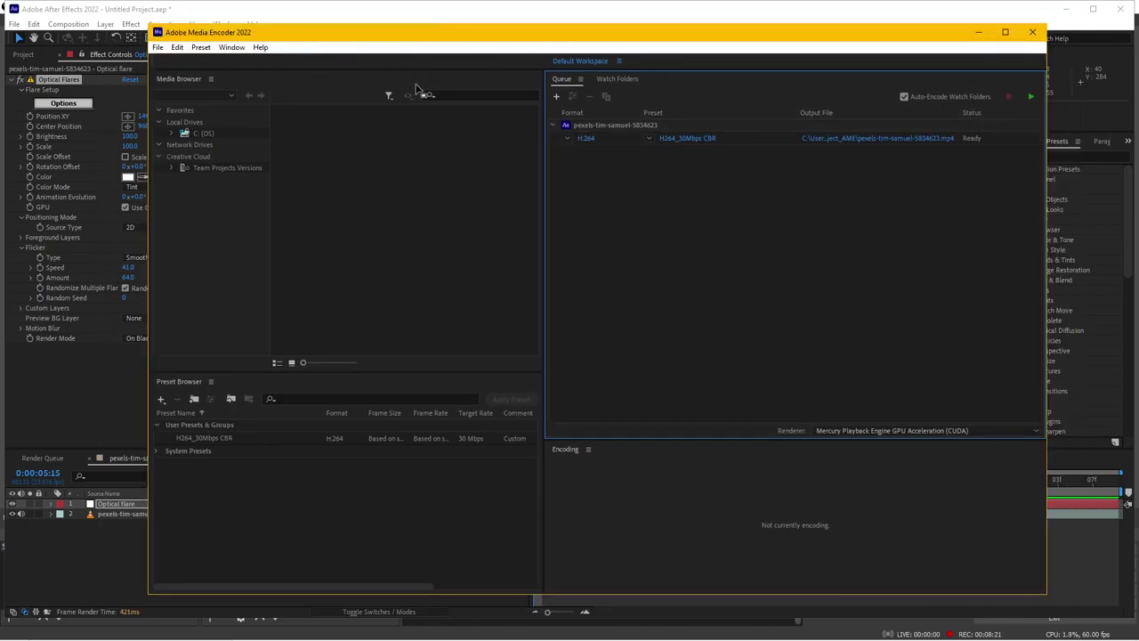
pyautogui.click(622, 127)
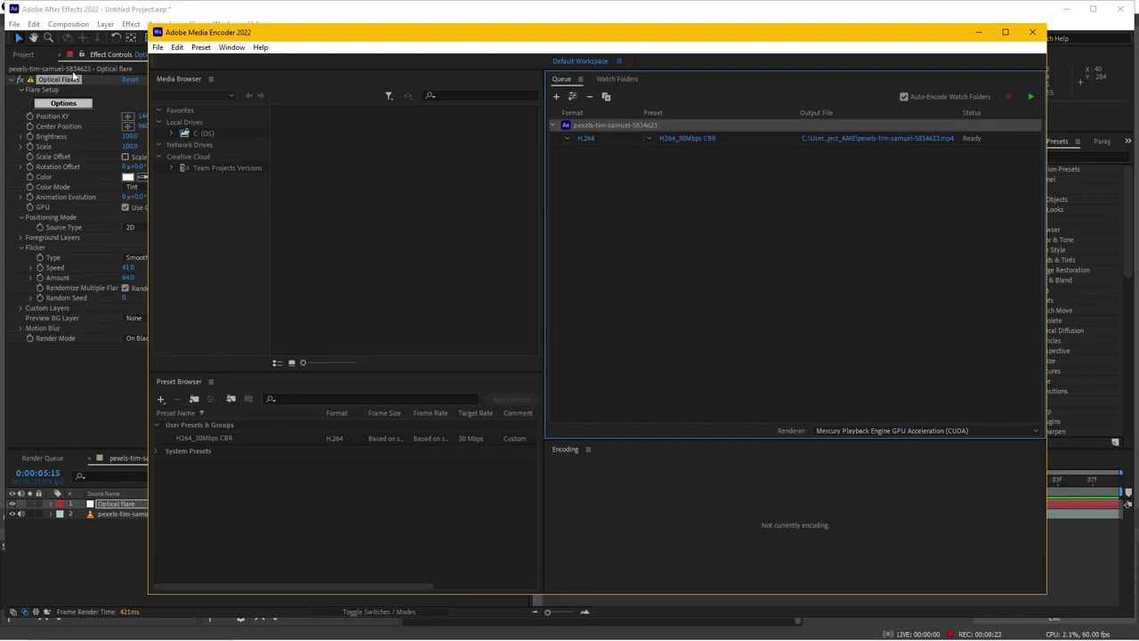
pyautogui.click(68, 24)
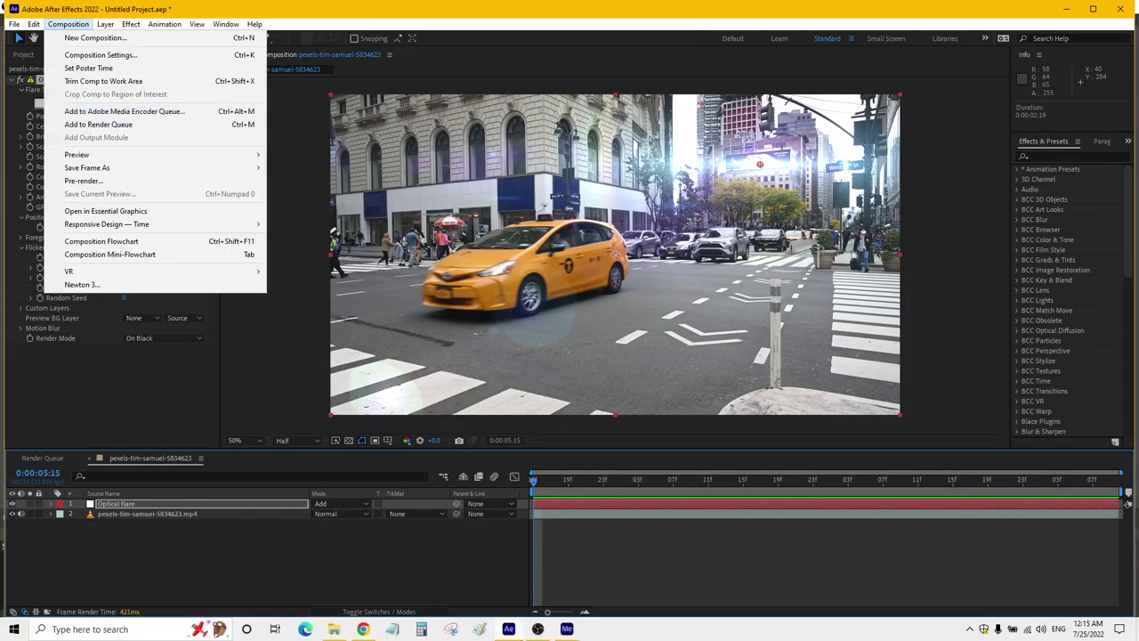
pyautogui.click(567, 629)
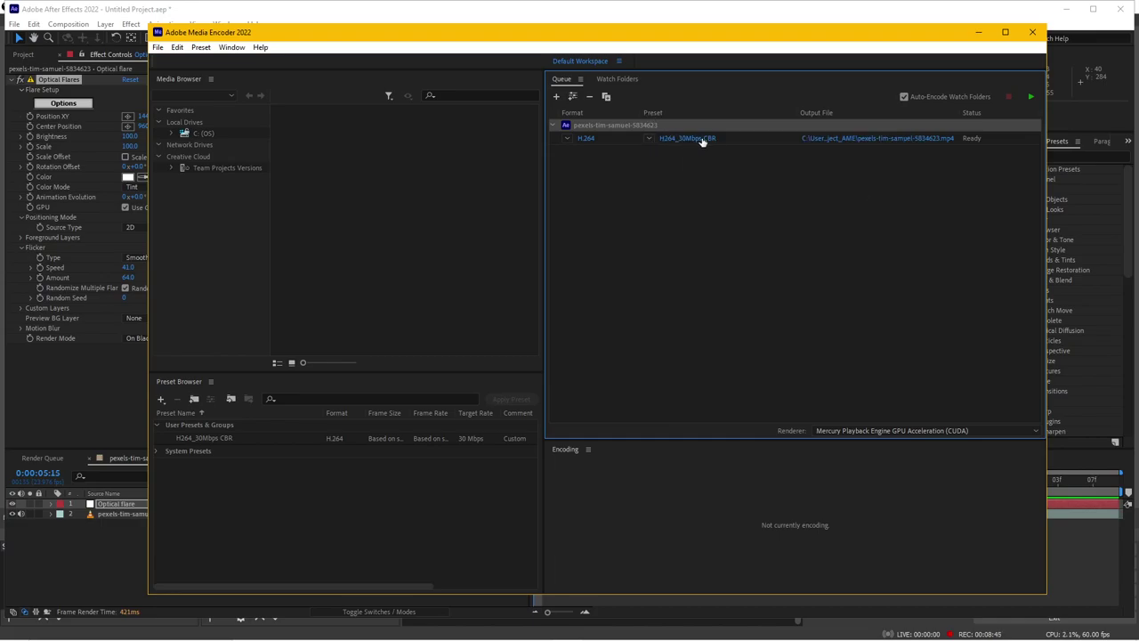
pyautogui.click(860, 139)
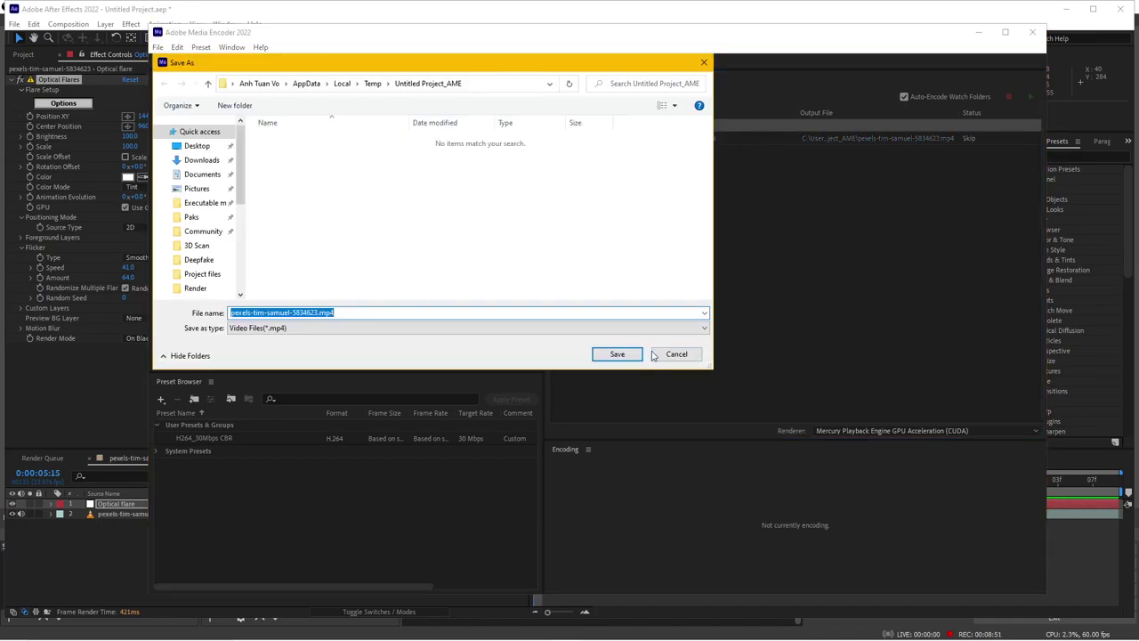
pyautogui.click(678, 355)
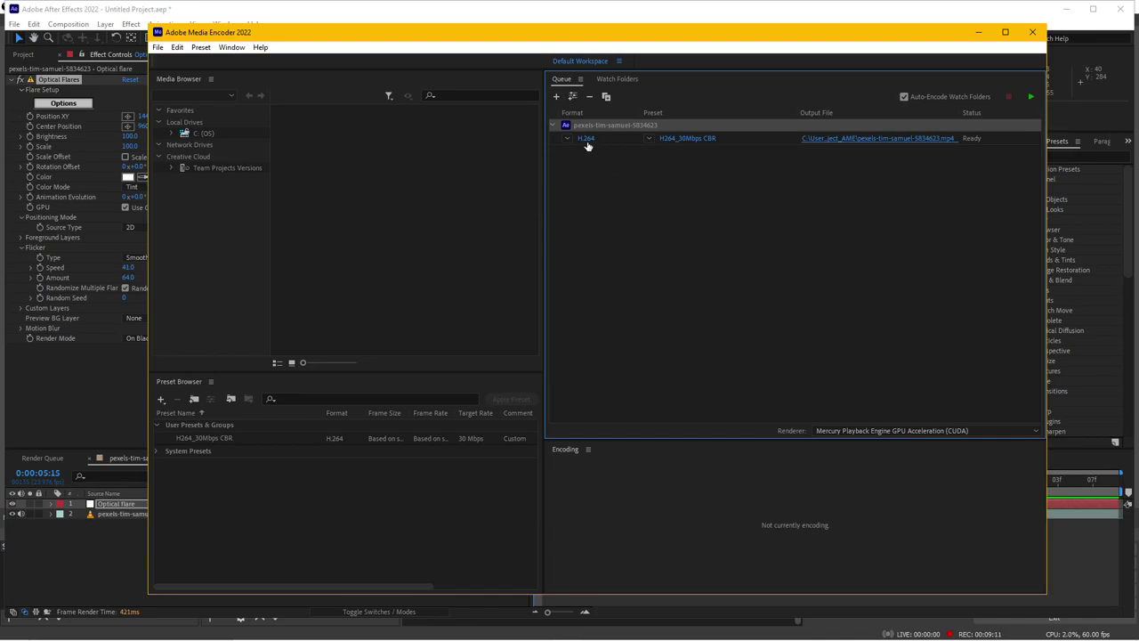
pyautogui.click(587, 140)
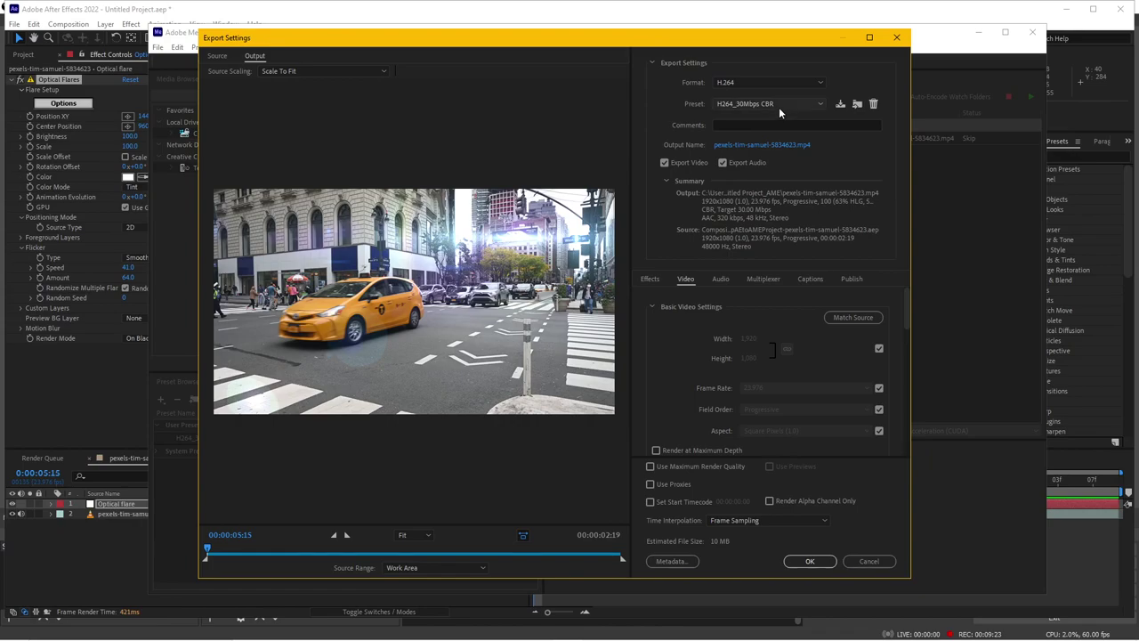
# Step: Keep the H.264 format and apply the YouTube 1080p Full HD preset
pyautogui.click(751, 80)
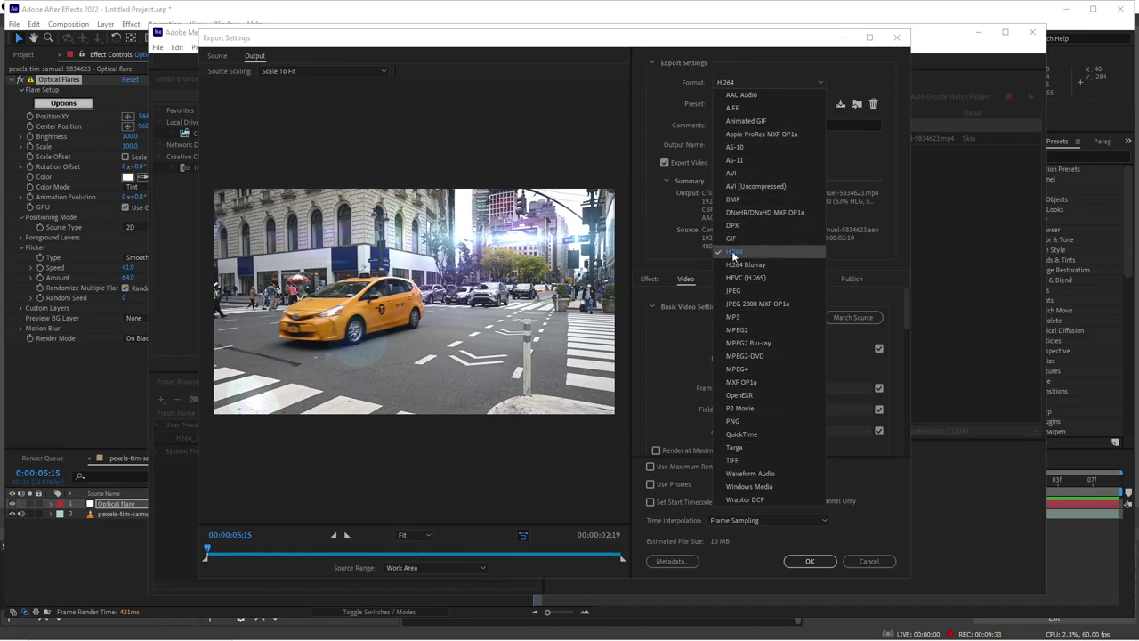
pyautogui.click(761, 253)
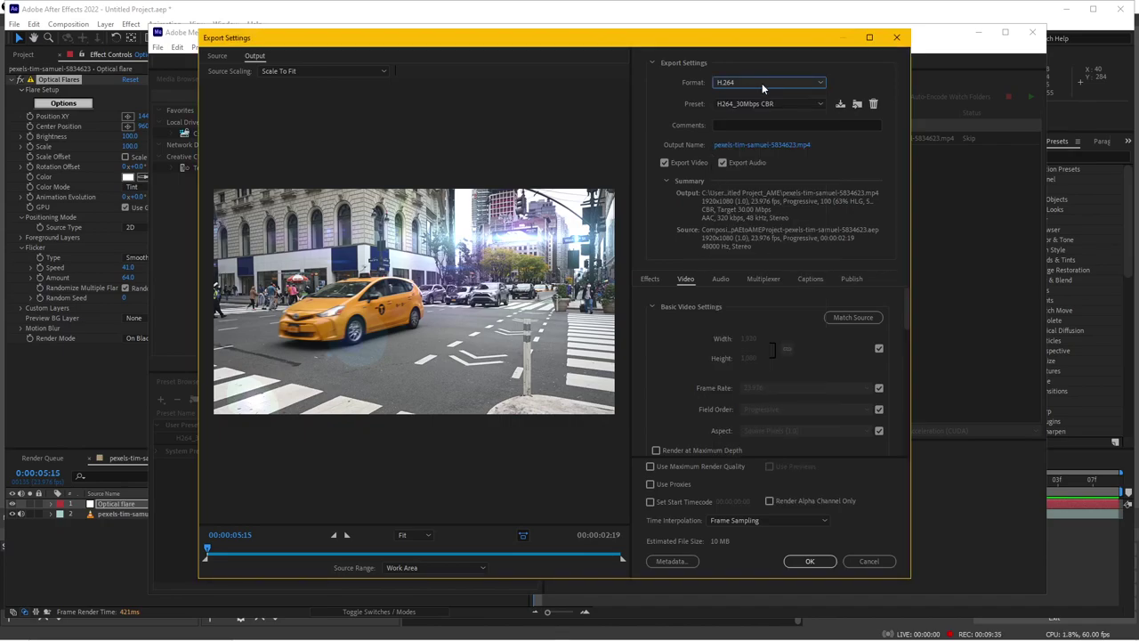
pyautogui.click(816, 103)
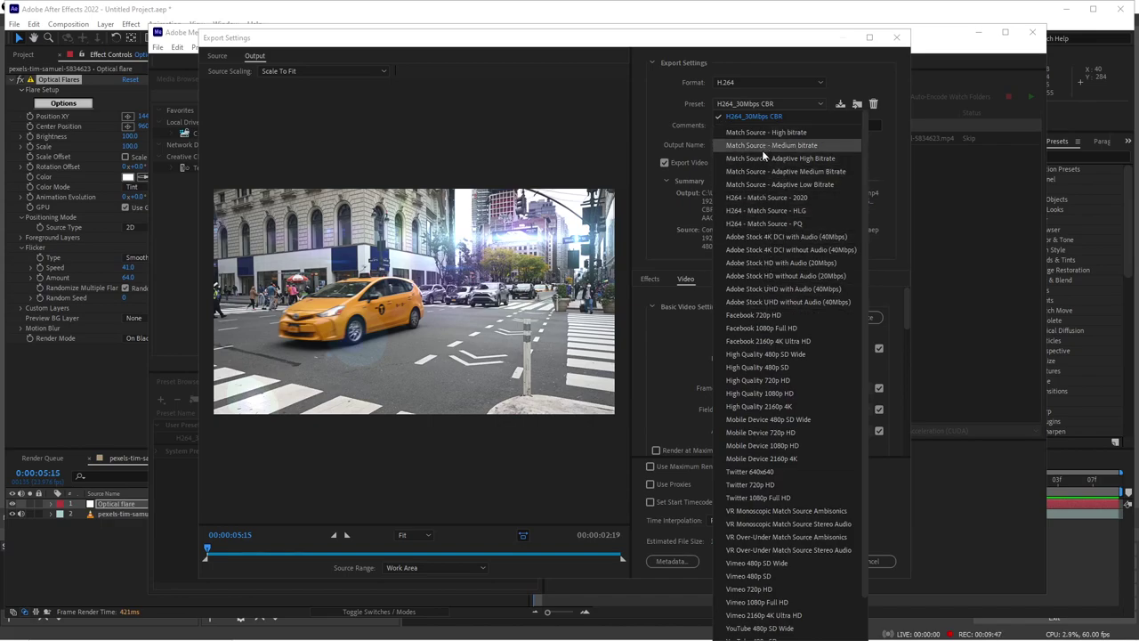
pyautogui.scroll(-1, 765, 372)
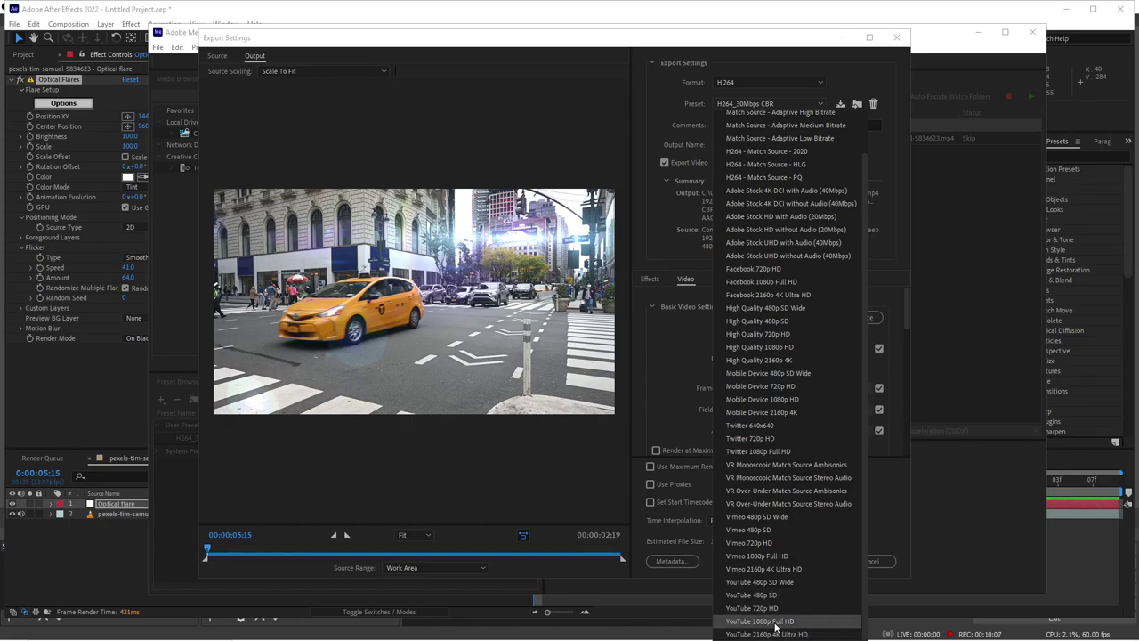
pyautogui.click(775, 623)
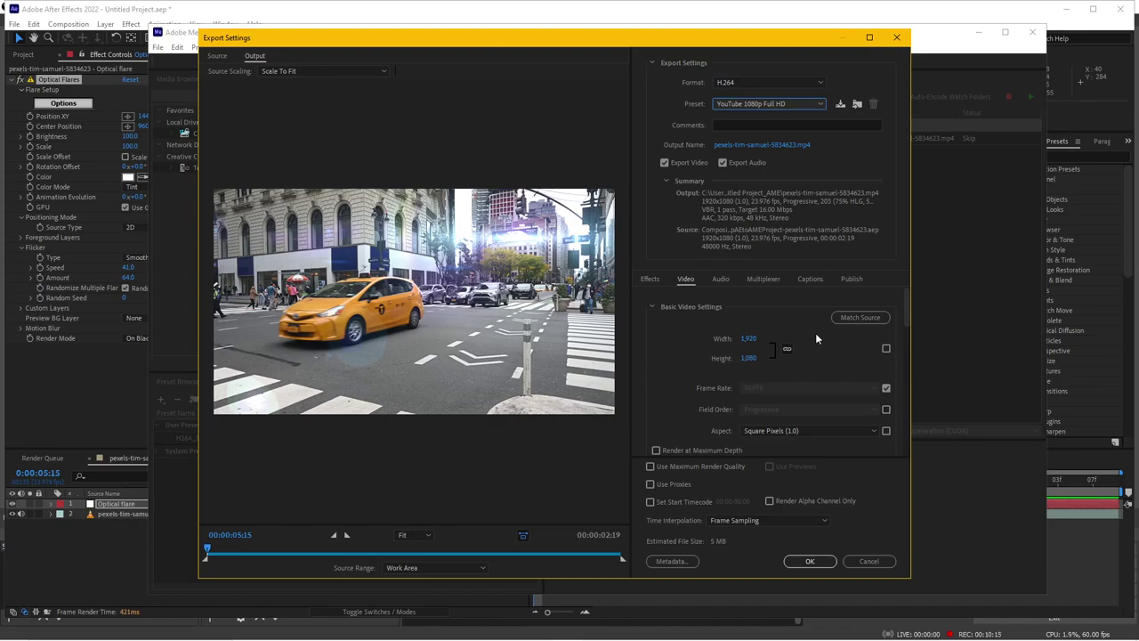
pyautogui.moveTo(906, 298); pyautogui.dragTo(925, 289)
# Step: Return to the Google results and open YouTube's recommended upload encoding settings help page
pyautogui.click(362, 629)
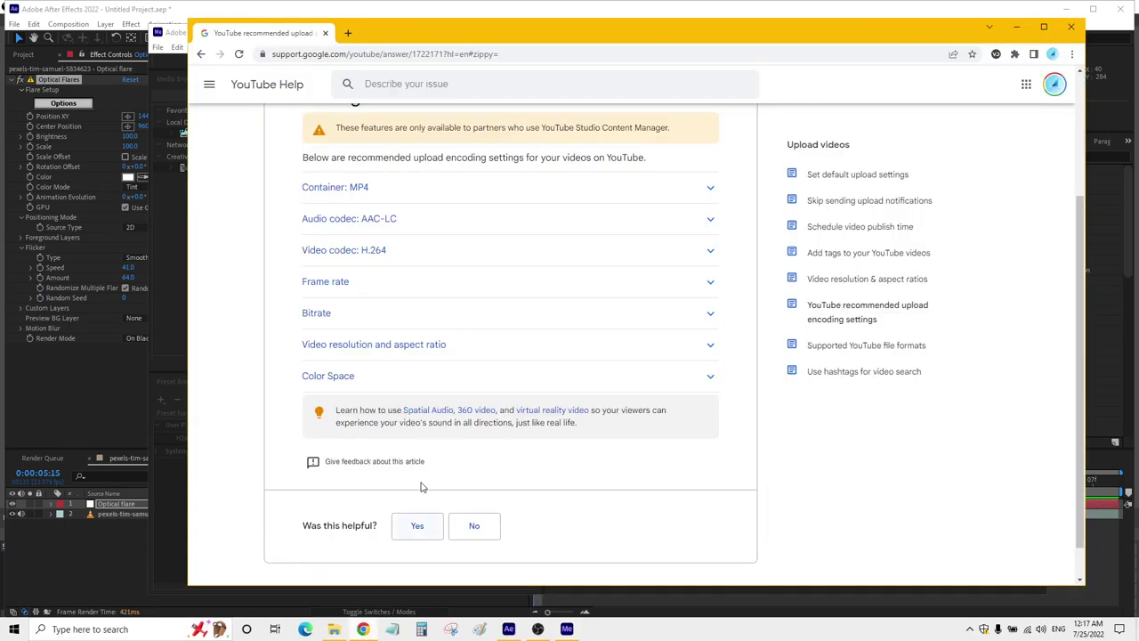
pyautogui.scroll(5, 381, 279)
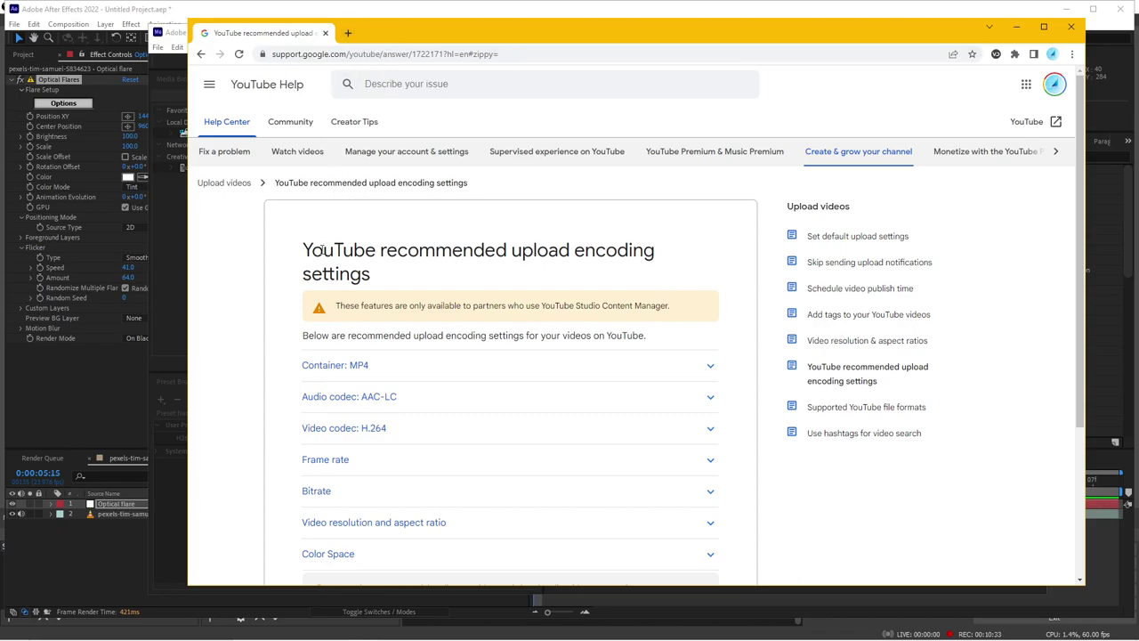
pyautogui.moveTo(303, 251); pyautogui.dragTo(382, 275)
pyautogui.click(257, 273)
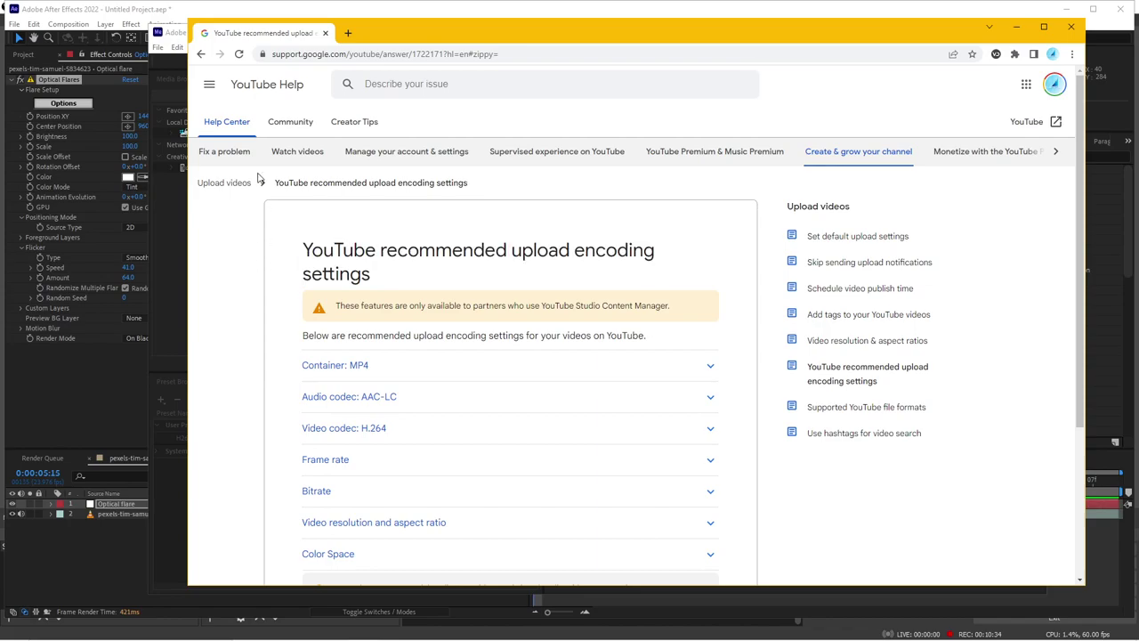
pyautogui.click(201, 54)
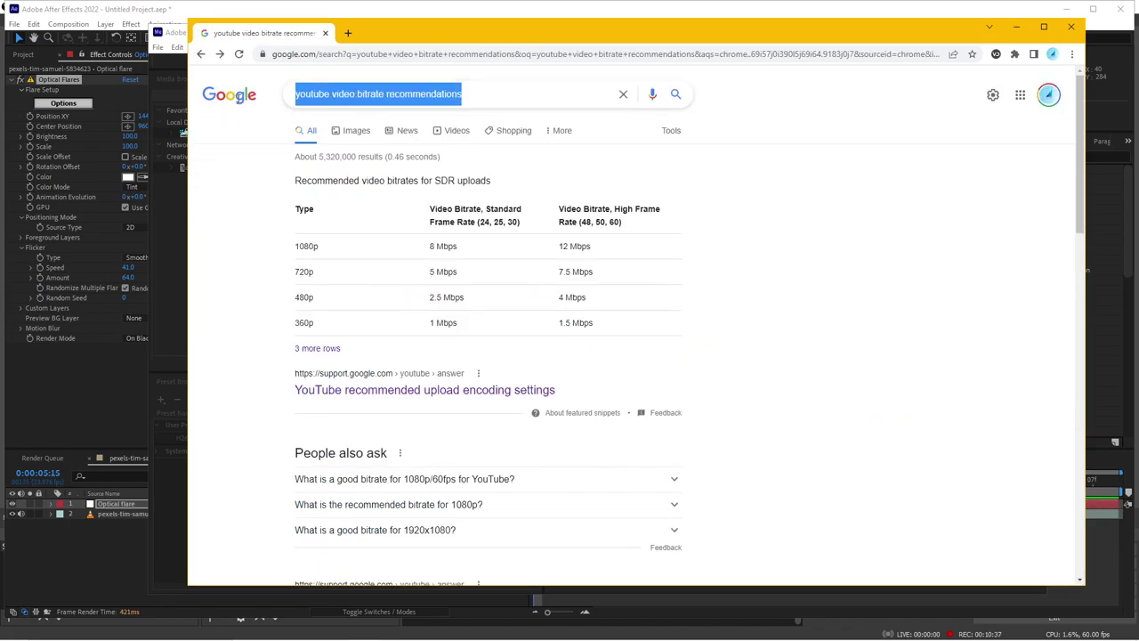
pyautogui.moveTo(469, 97); pyautogui.dragTo(293, 96)
pyautogui.click(402, 398)
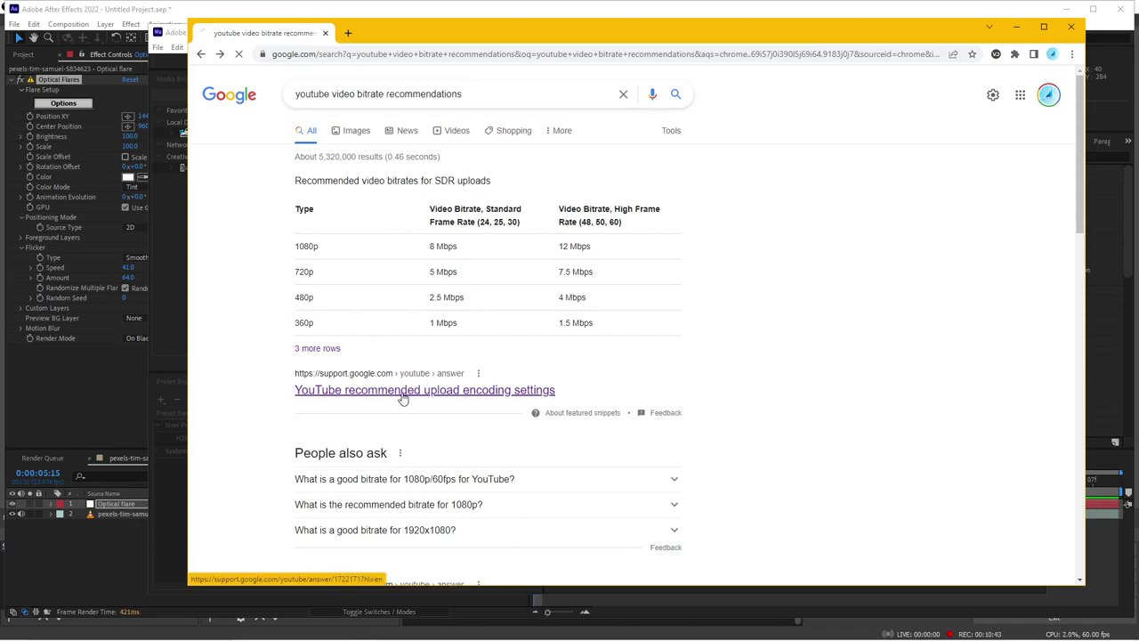
pyautogui.scroll(-1, 418, 370)
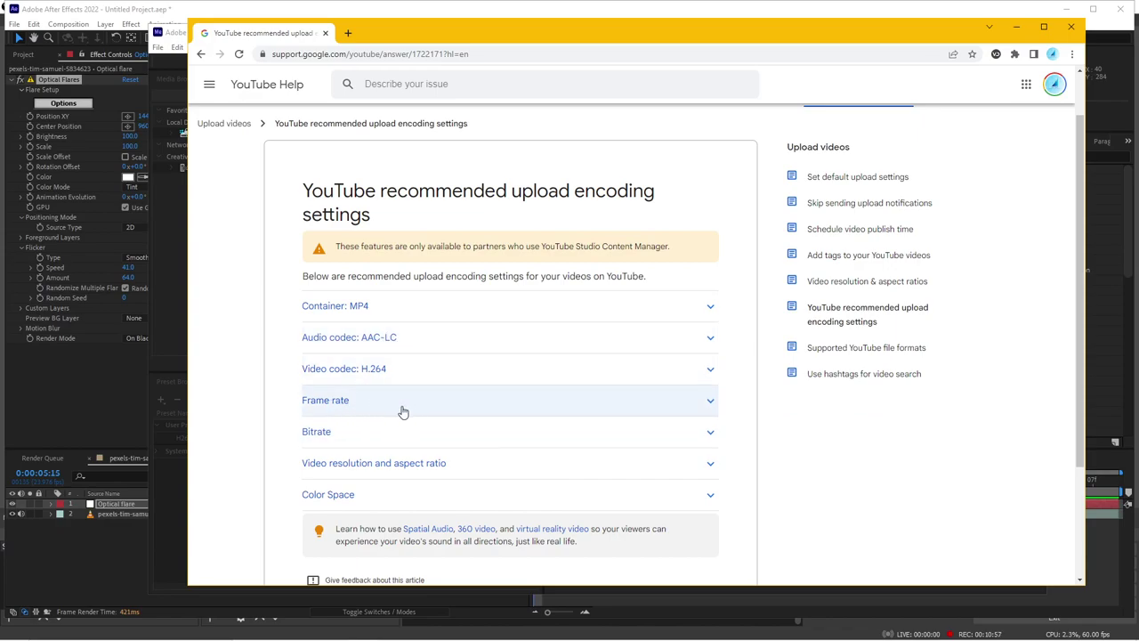
# Step: Expand the Bitrate section and highlight the rows of the SDR bitrate table
pyautogui.click(347, 433)
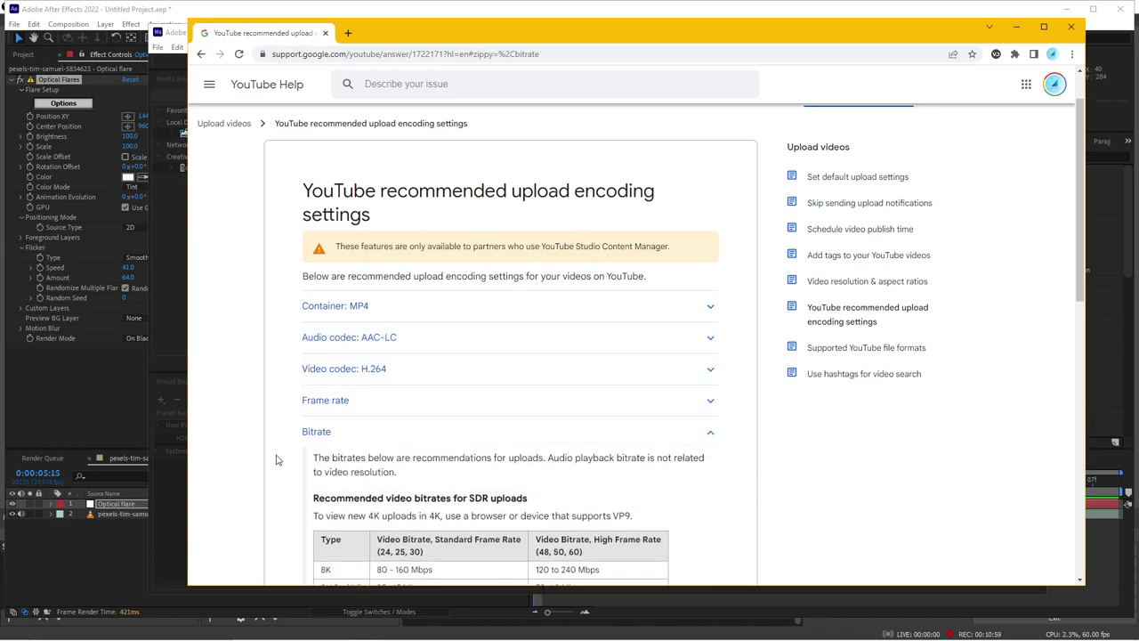
pyautogui.scroll(-3, 256, 460)
pyautogui.scroll(-1, 256, 460)
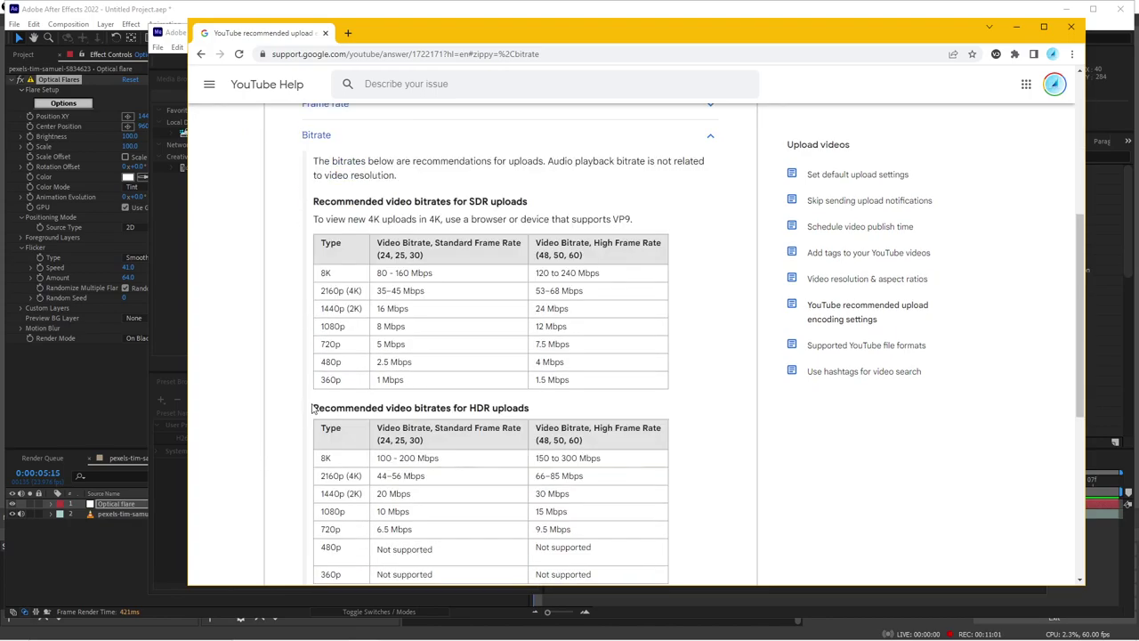
pyautogui.moveTo(324, 273); pyautogui.dragTo(431, 389)
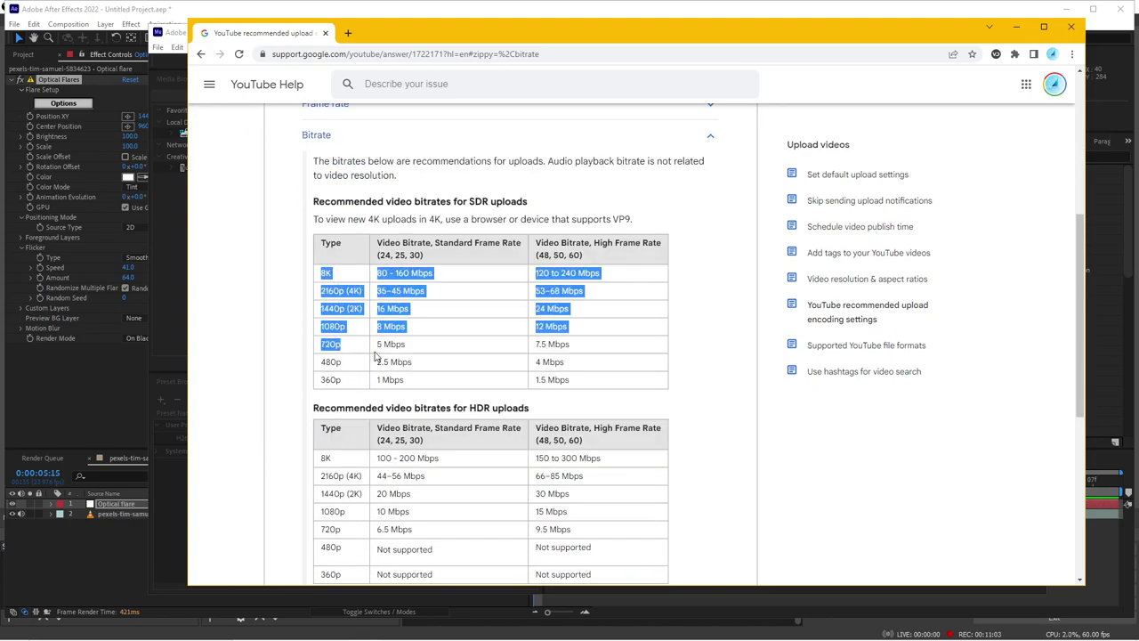
pyautogui.click(432, 389)
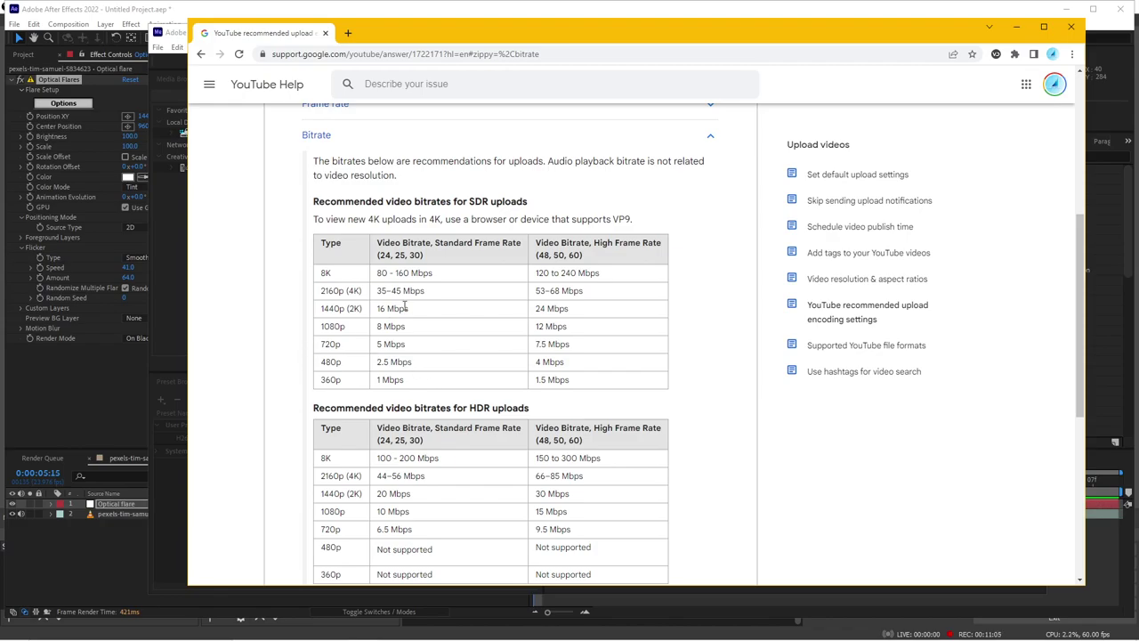
pyautogui.moveTo(321, 272)
pyautogui.mouseDown()
pyautogui.moveTo(357, 308)
pyautogui.moveTo(338, 381)
pyautogui.mouseUp()
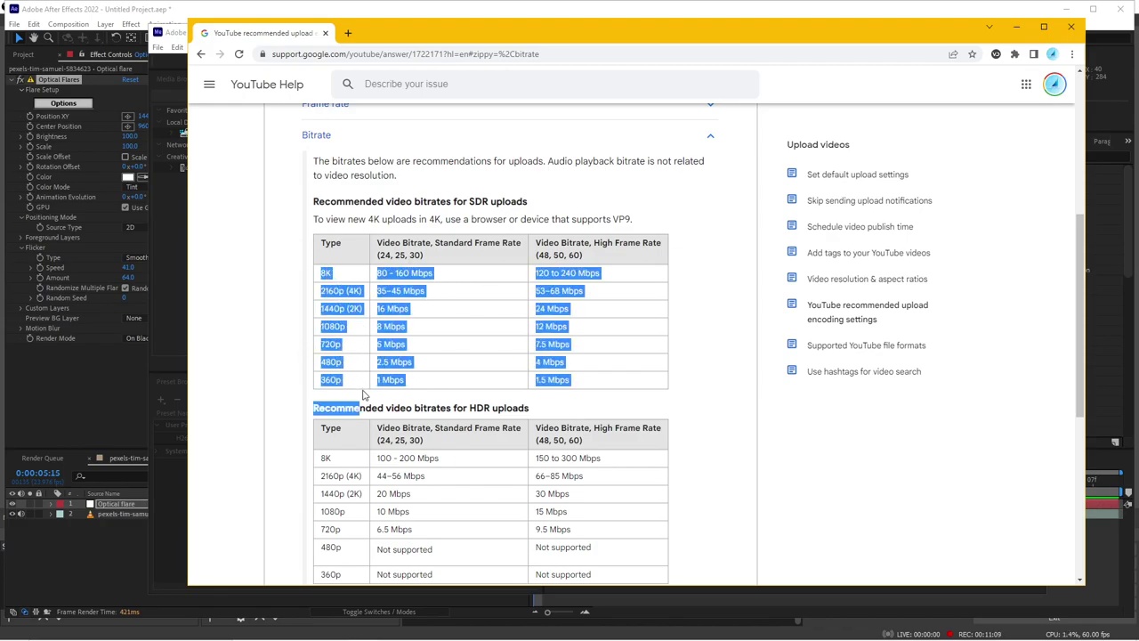
pyautogui.click(339, 380)
# Step: Highlight the 360p, 720p and 1080p SDR rows and the 30 fps column header
pyautogui.moveTo(345, 383); pyautogui.dragTo(321, 378)
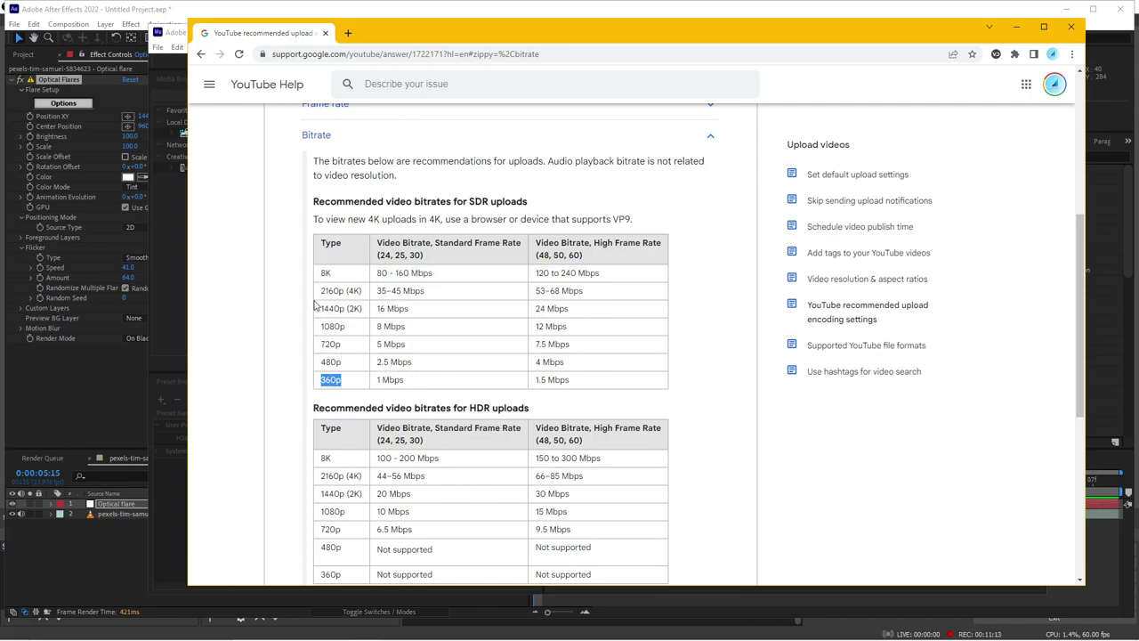
pyautogui.doubleClick(324, 344)
pyautogui.click(323, 326)
pyautogui.moveTo(322, 327); pyautogui.dragTo(354, 331)
pyautogui.click(408, 255)
pyautogui.doubleClick(418, 255)
pyautogui.click(429, 261)
# Step: Scroll down to the HDR table and highlight the 2160p (4K) HDR bitrates
pyautogui.scroll(-3, 386, 385)
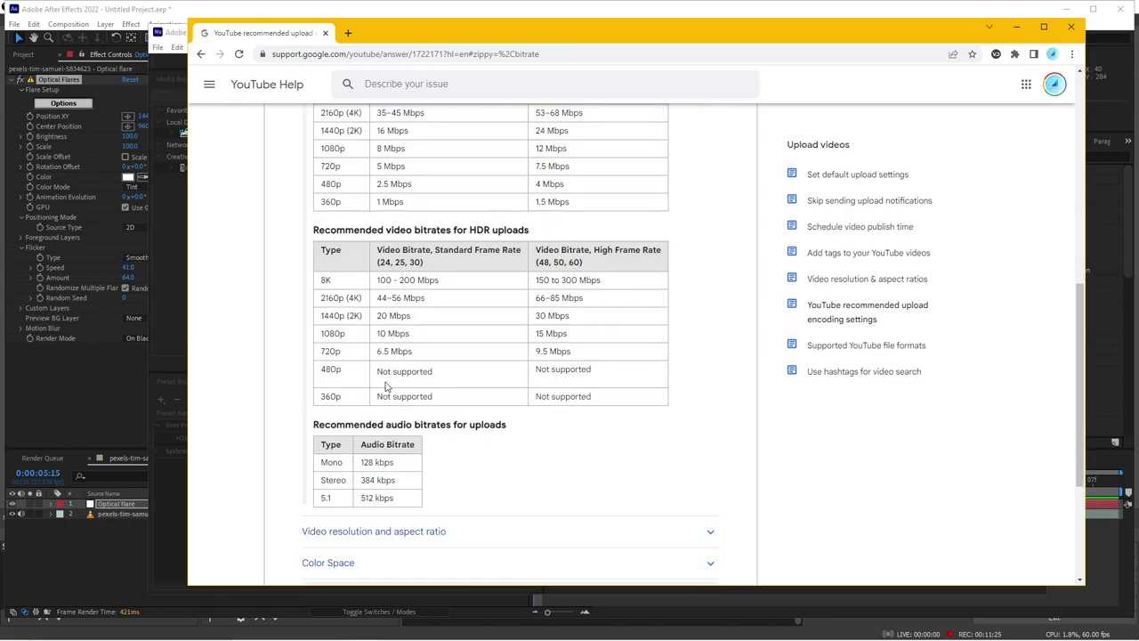
pyautogui.scroll(2, 387, 385)
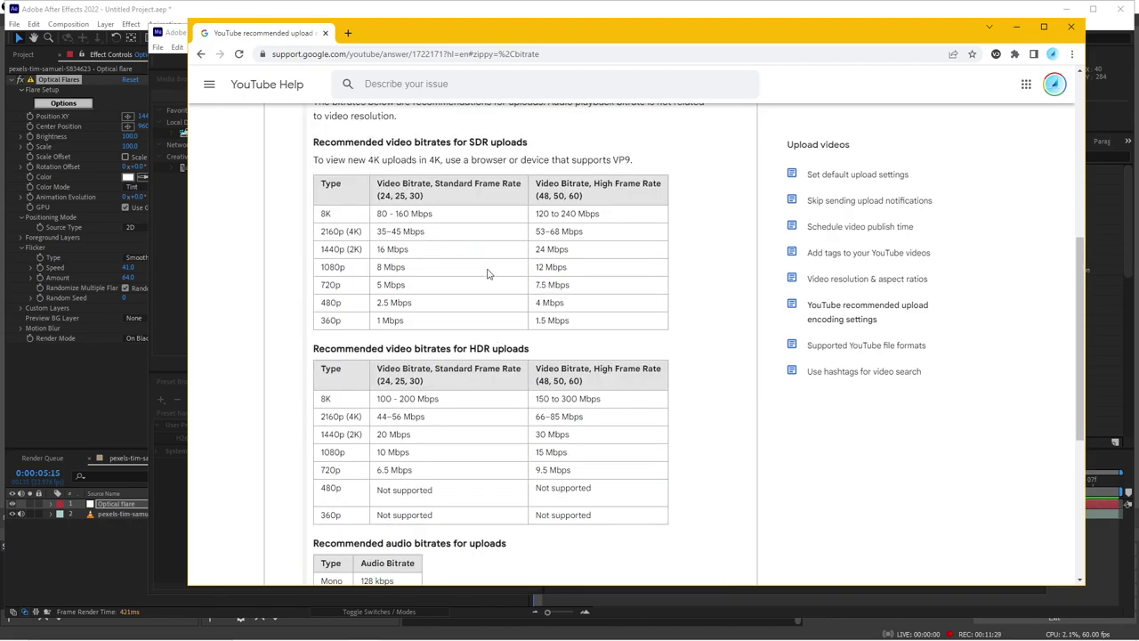
pyautogui.scroll(-1, 519, 386)
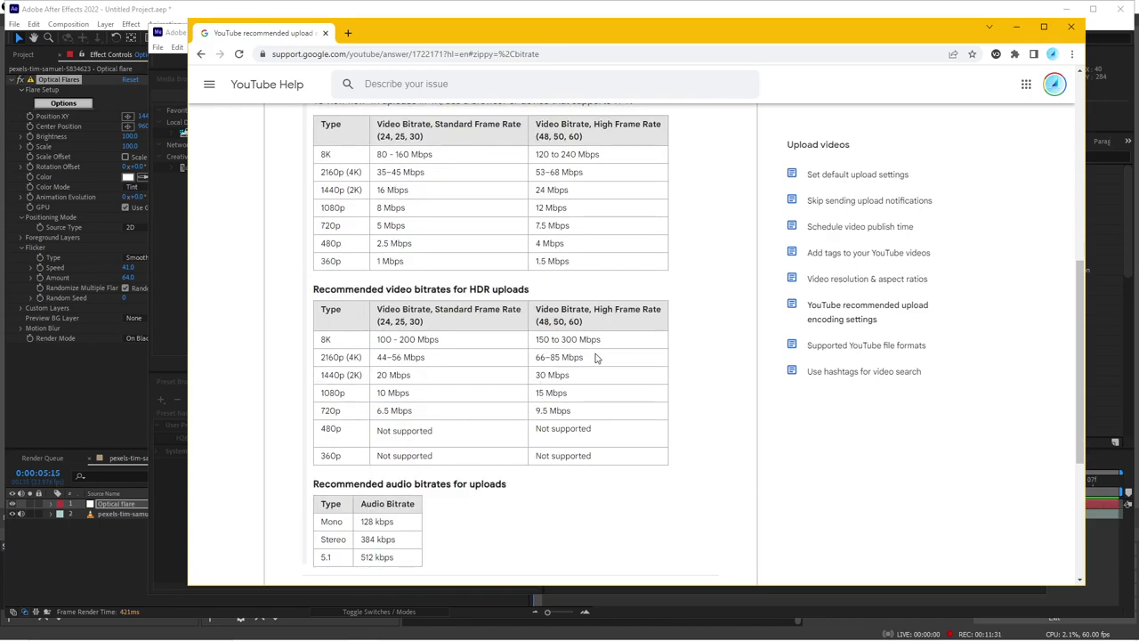
pyautogui.moveTo(598, 359); pyautogui.dragTo(383, 359)
pyautogui.click(503, 393)
# Step: Replace the YouTube 1080p Full HD preset with H264_30Mbps CBR, a 30 Mbps CBR target
pyautogui.click(171, 322)
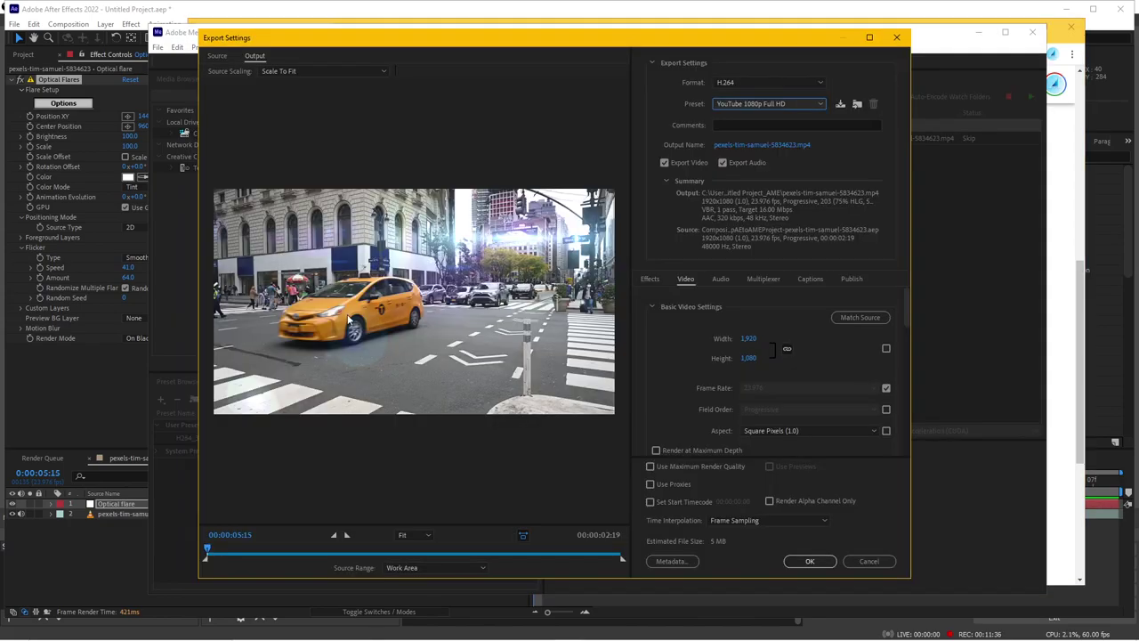
pyautogui.click(771, 104)
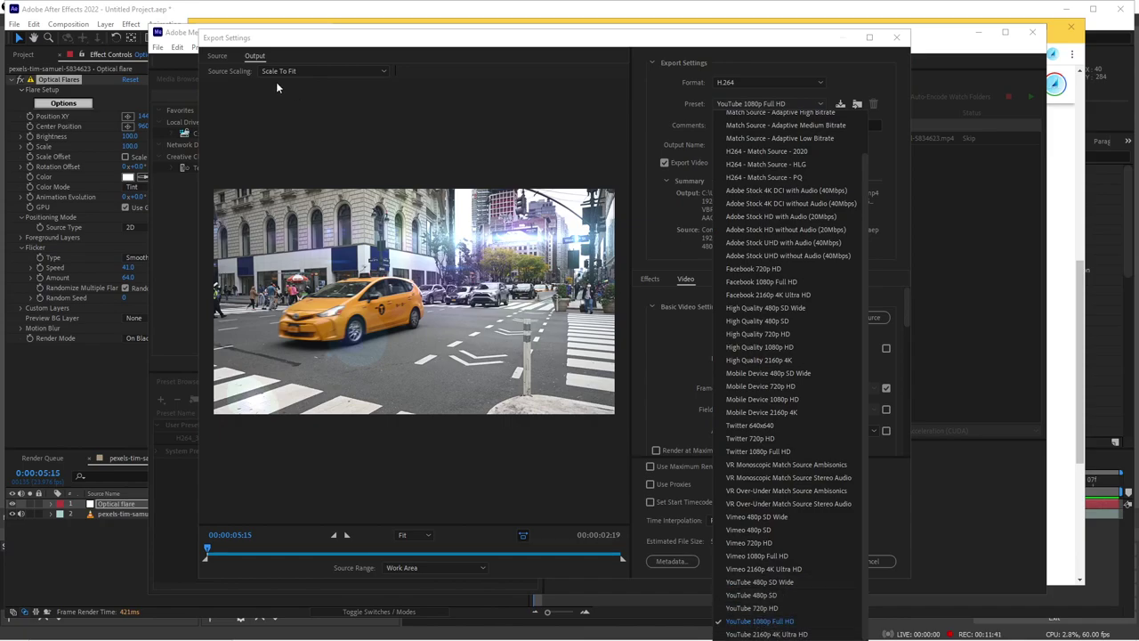
pyautogui.scroll(2, 787, 160)
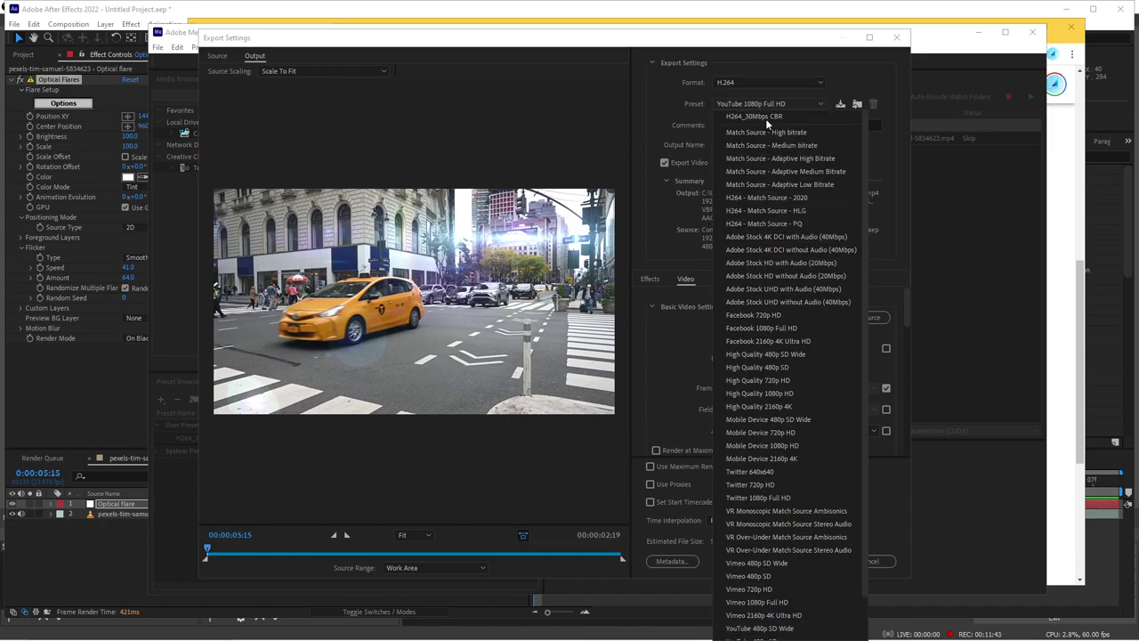
pyautogui.click(765, 119)
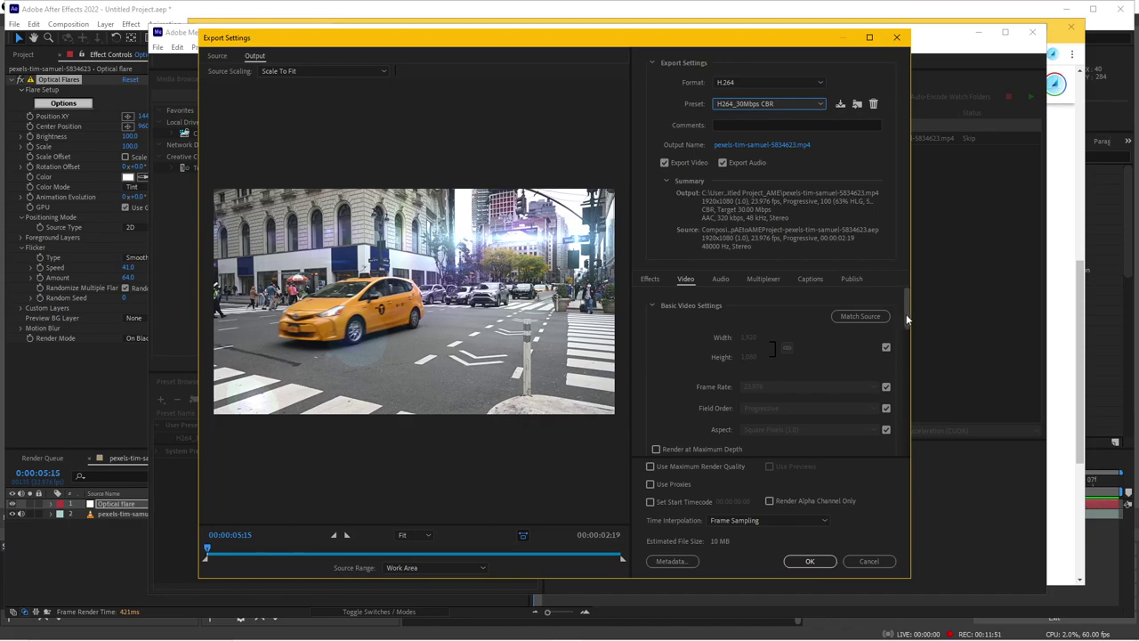
pyautogui.moveTo(907, 318); pyautogui.dragTo(909, 326)
pyautogui.scroll(1, 728, 330)
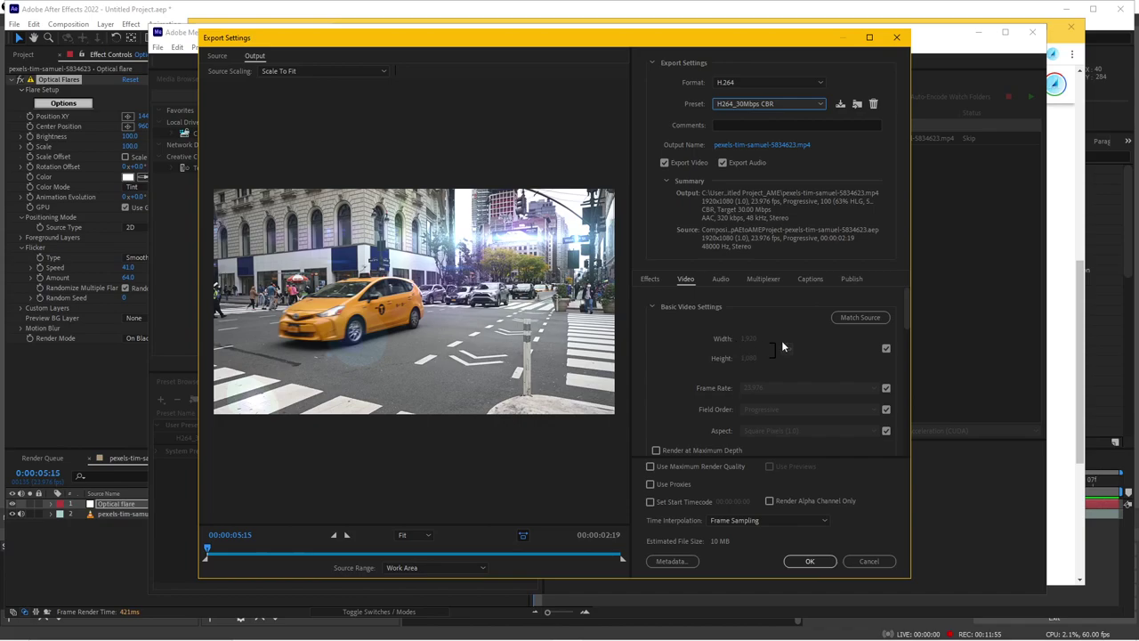
# Step: Unlink the frame size from the source, try an 800 width, then restore 1920x1080
pyautogui.click(887, 350)
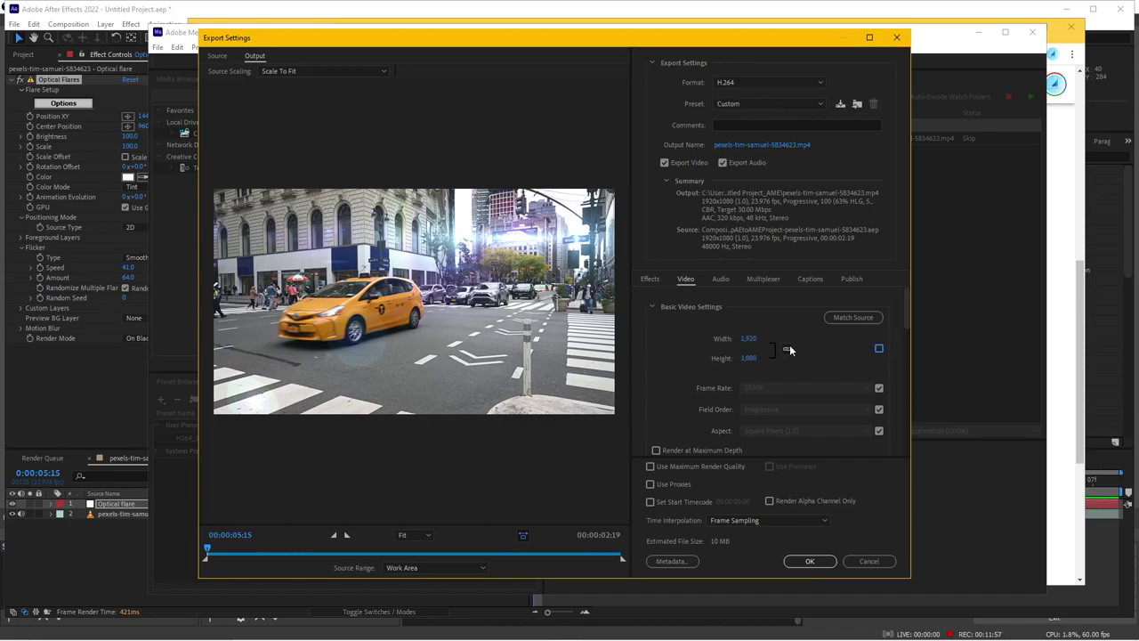
pyautogui.click(752, 339)
pyautogui.click(752, 358)
pyautogui.click(686, 381)
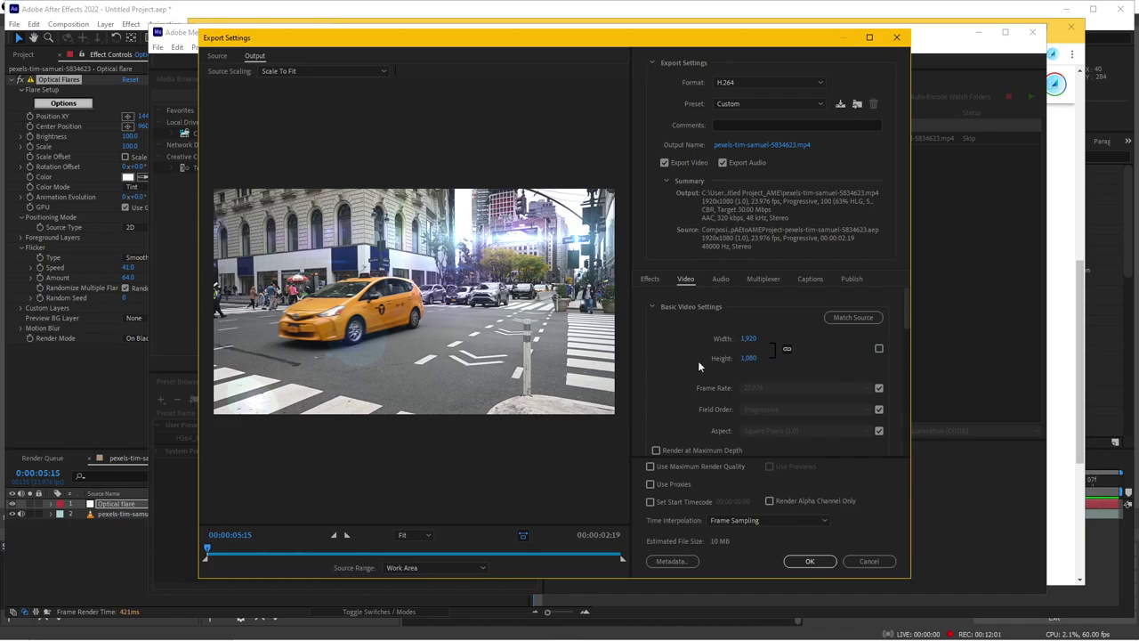
pyautogui.click(764, 339)
pyautogui.write('800')
pyautogui.press('Return')
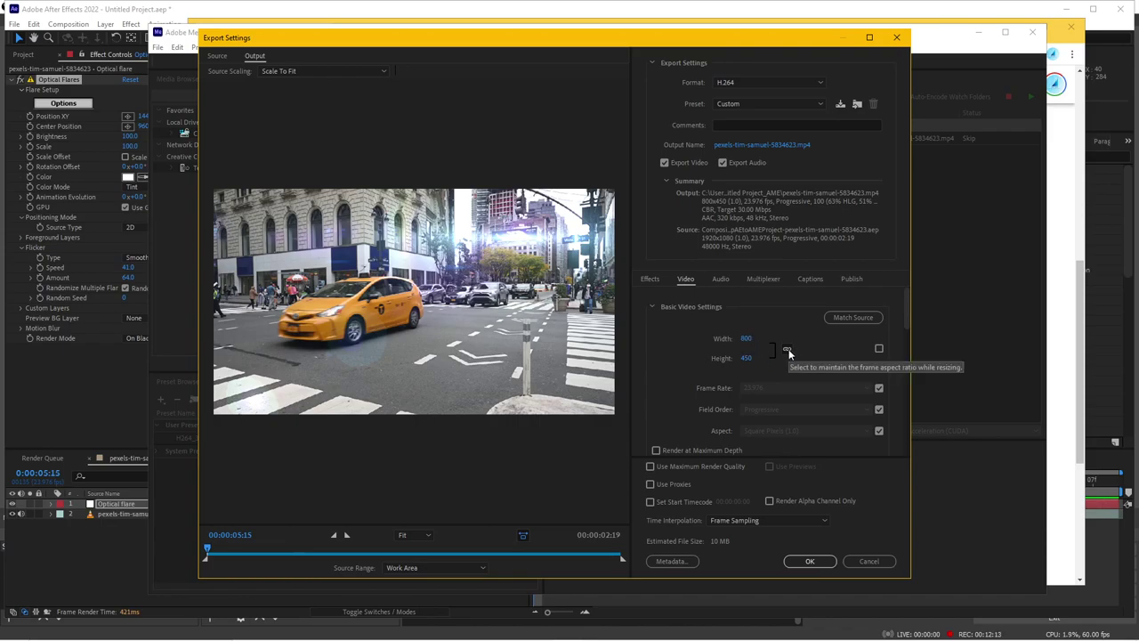
pyautogui.click(744, 339)
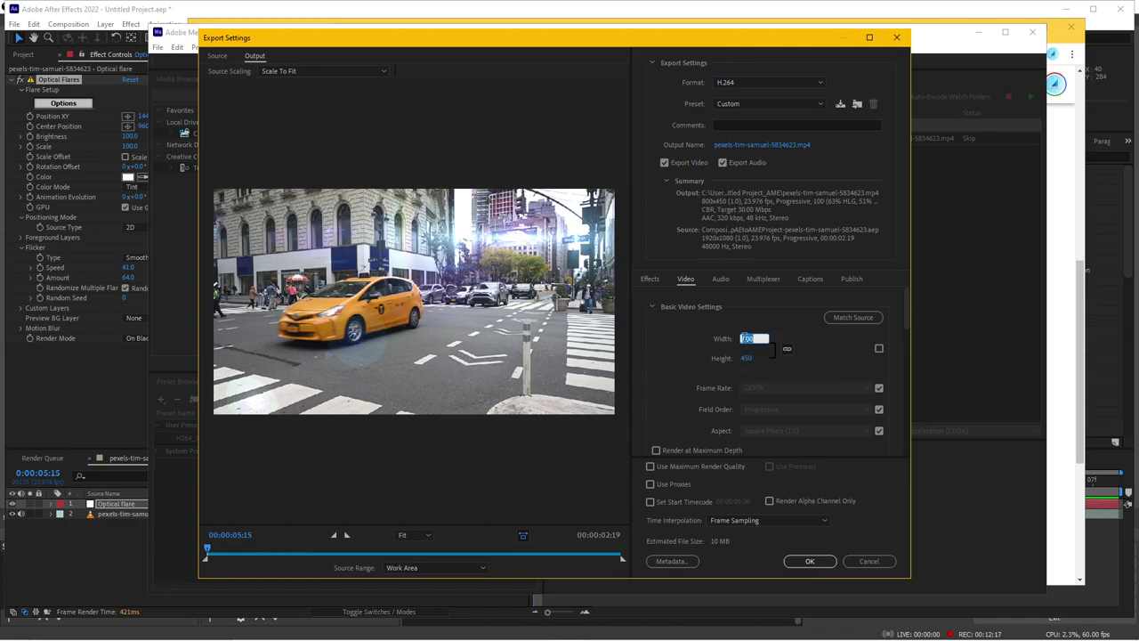
pyautogui.write('1920')
pyautogui.press('Return')
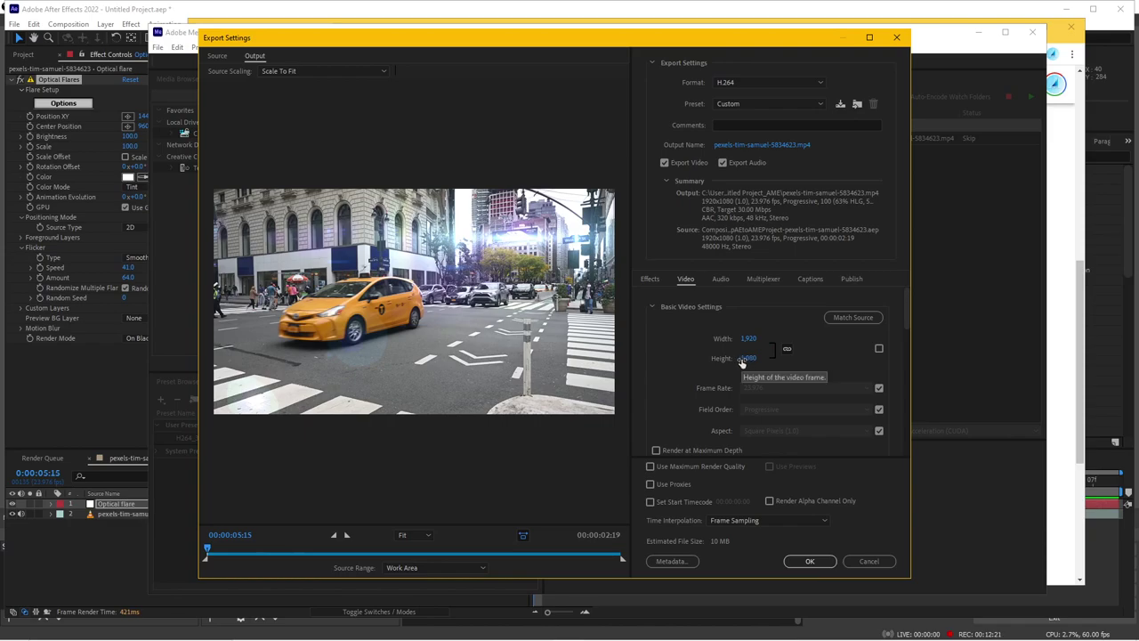
# Step: Stop matching the source frame rate and set it to 25 fps
pyautogui.click(879, 389)
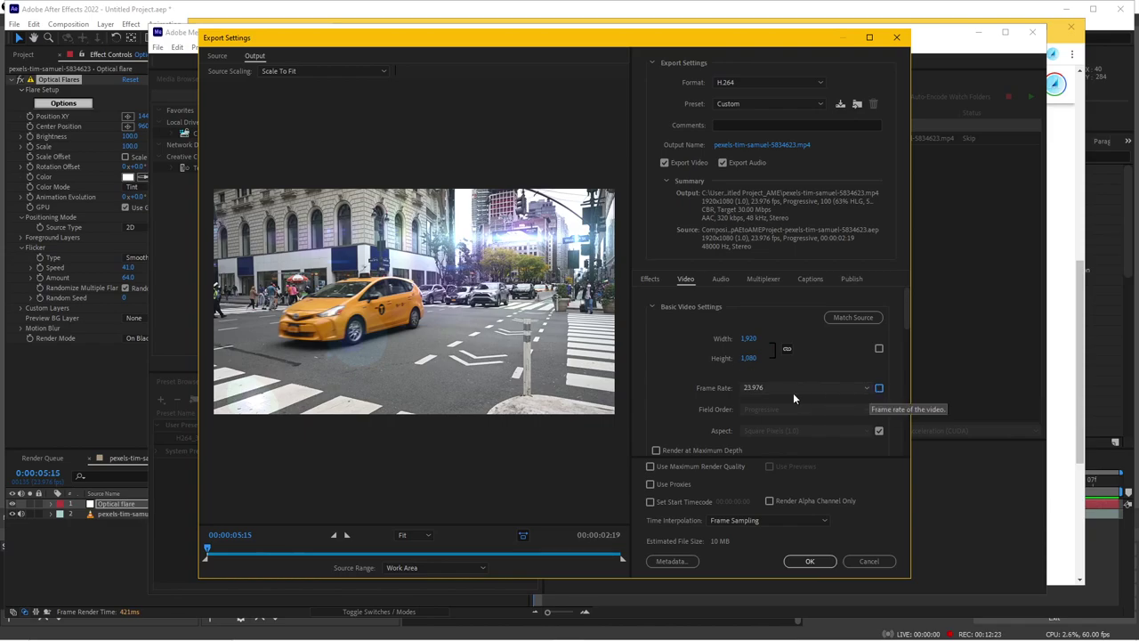
pyautogui.click(785, 389)
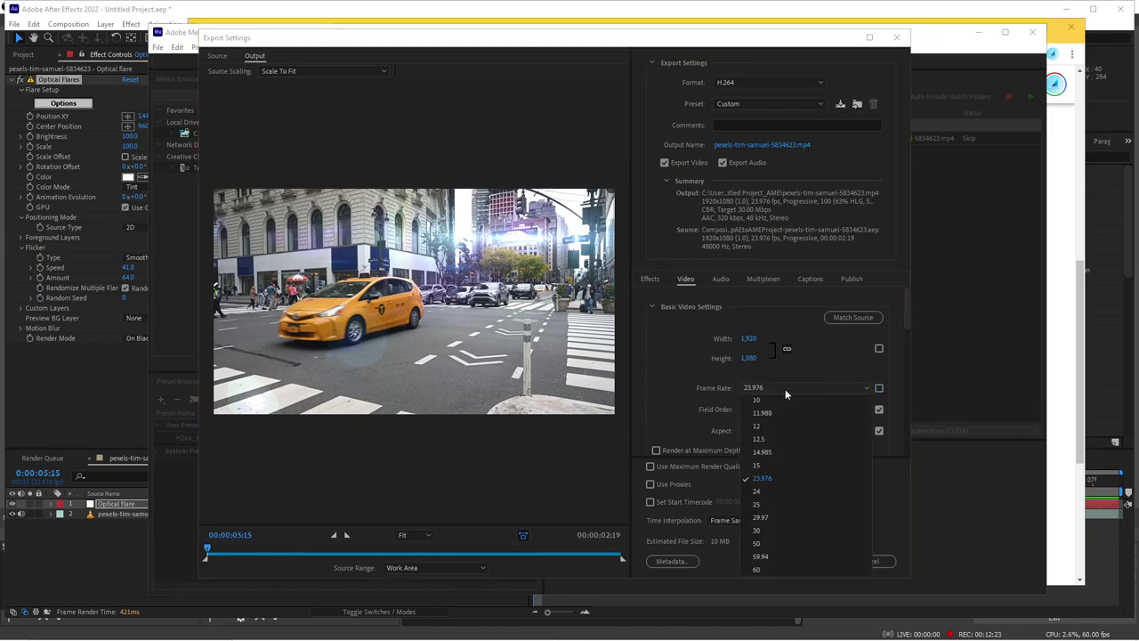
pyautogui.click(765, 503)
pyautogui.scroll(-3, 671, 400)
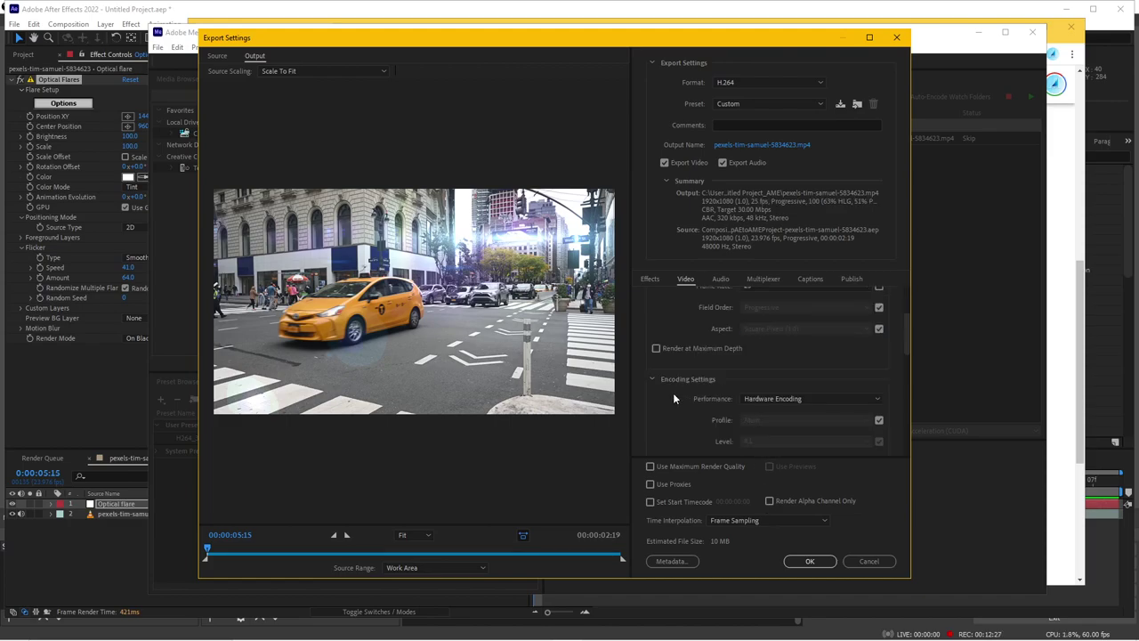
pyautogui.scroll(3, 699, 371)
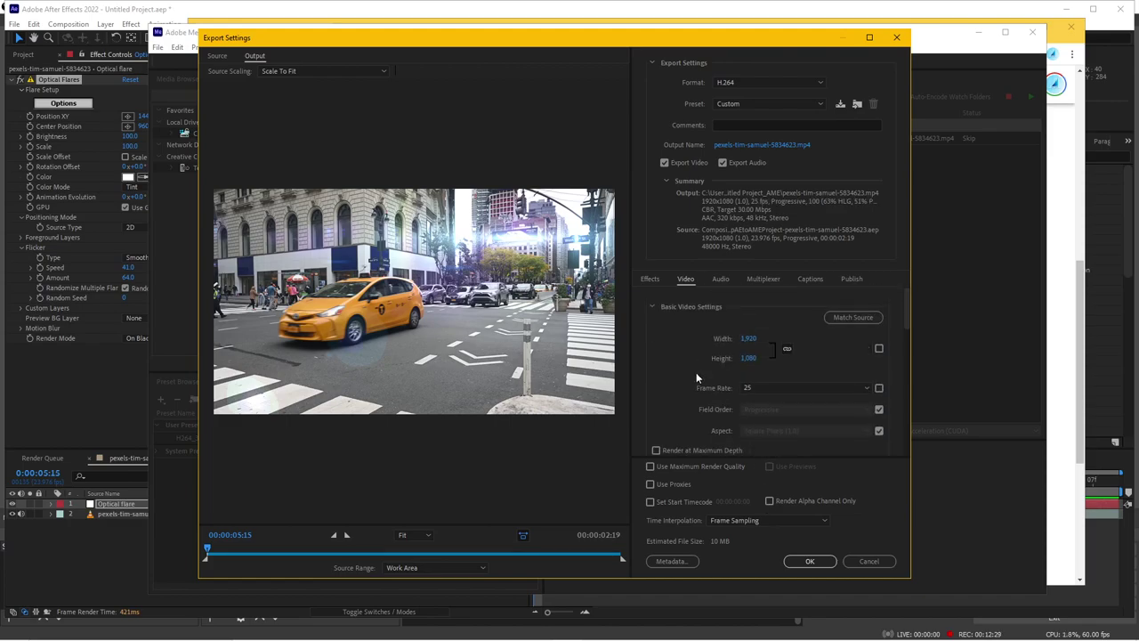
pyautogui.scroll(-3, 681, 333)
pyautogui.scroll(-2, 677, 359)
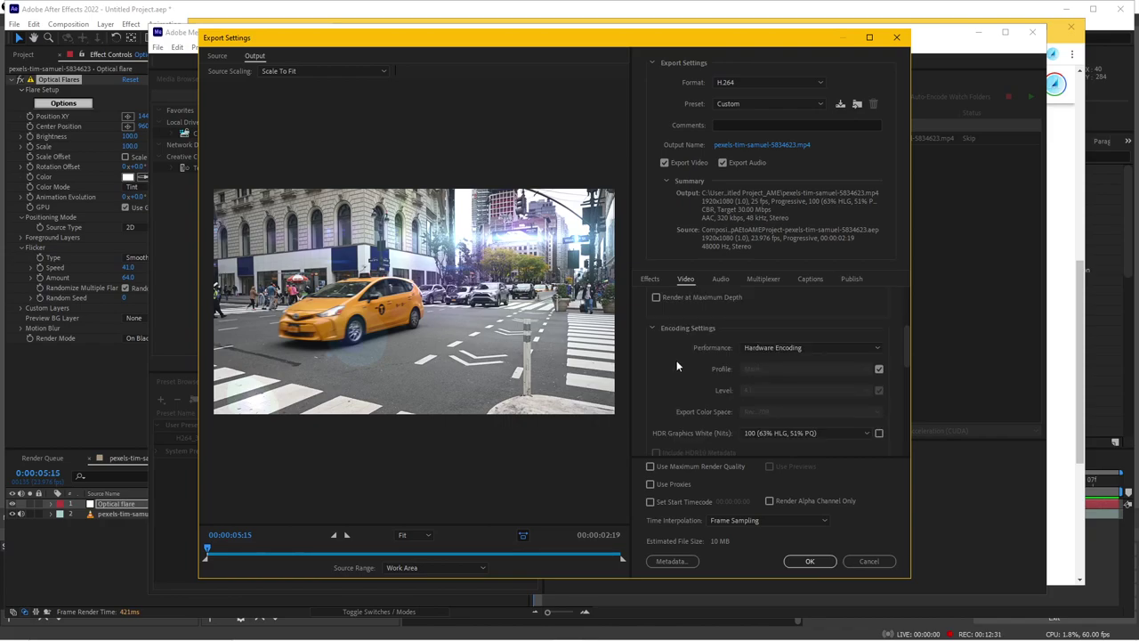
pyautogui.scroll(-3, 676, 359)
pyautogui.scroll(-4, 675, 358)
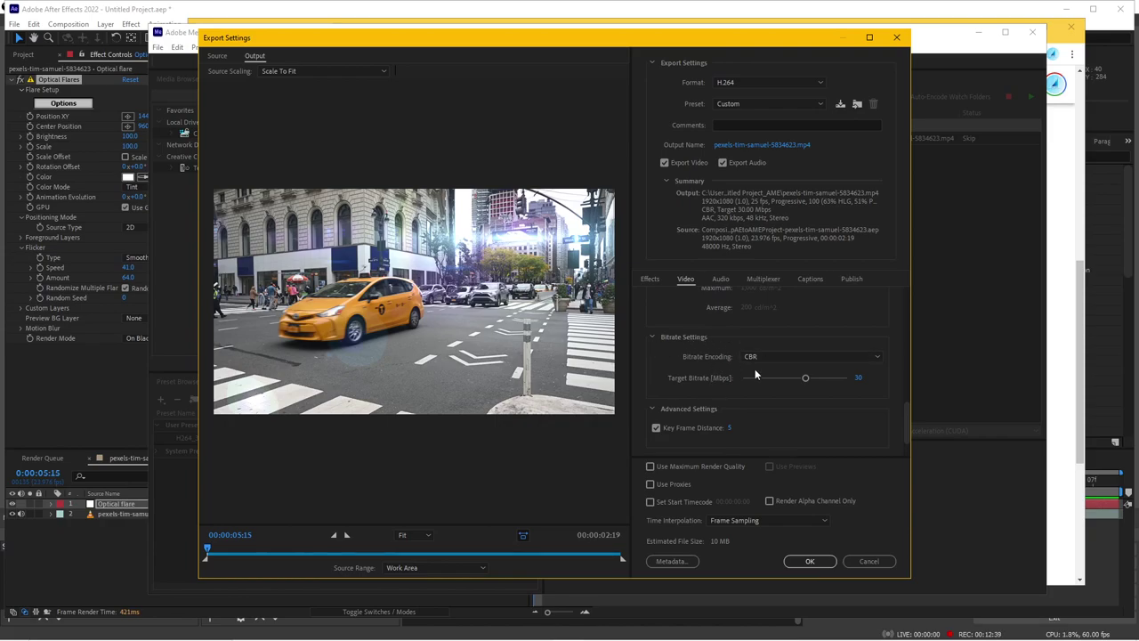
pyautogui.click(1076, 304)
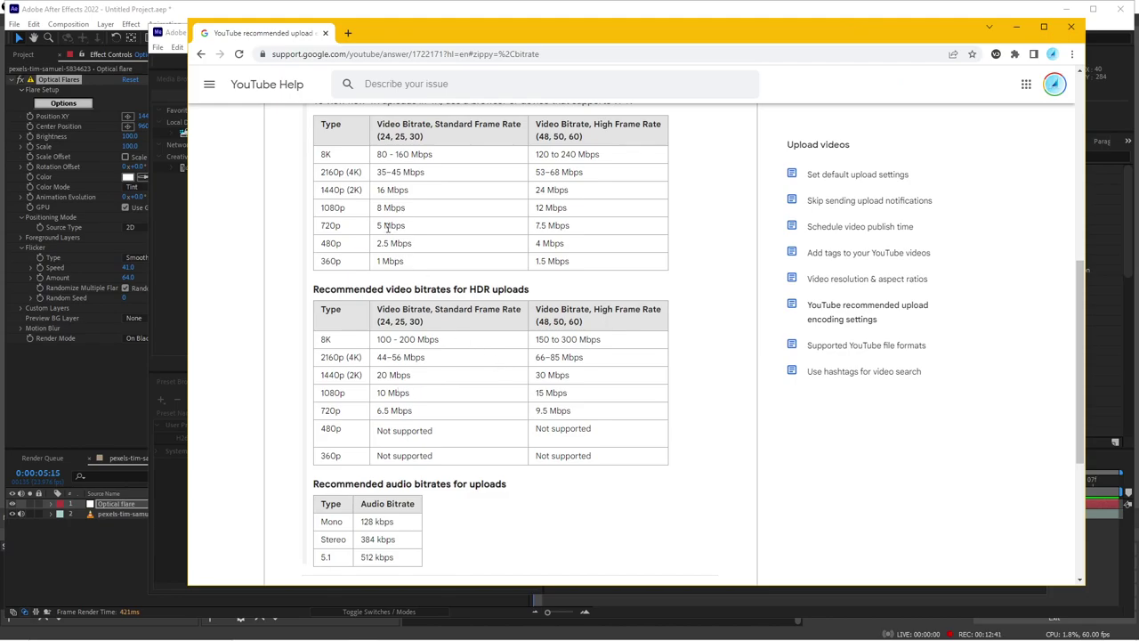
pyautogui.scroll(1, 356, 191)
pyautogui.moveTo(320, 213); pyautogui.dragTo(601, 355)
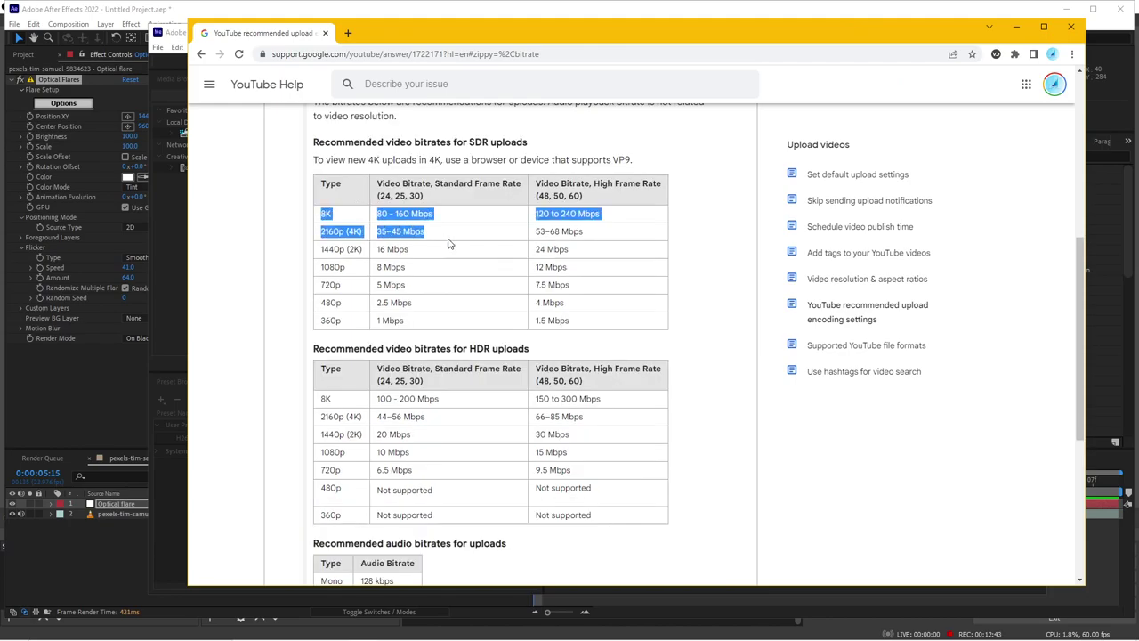
pyautogui.click(598, 358)
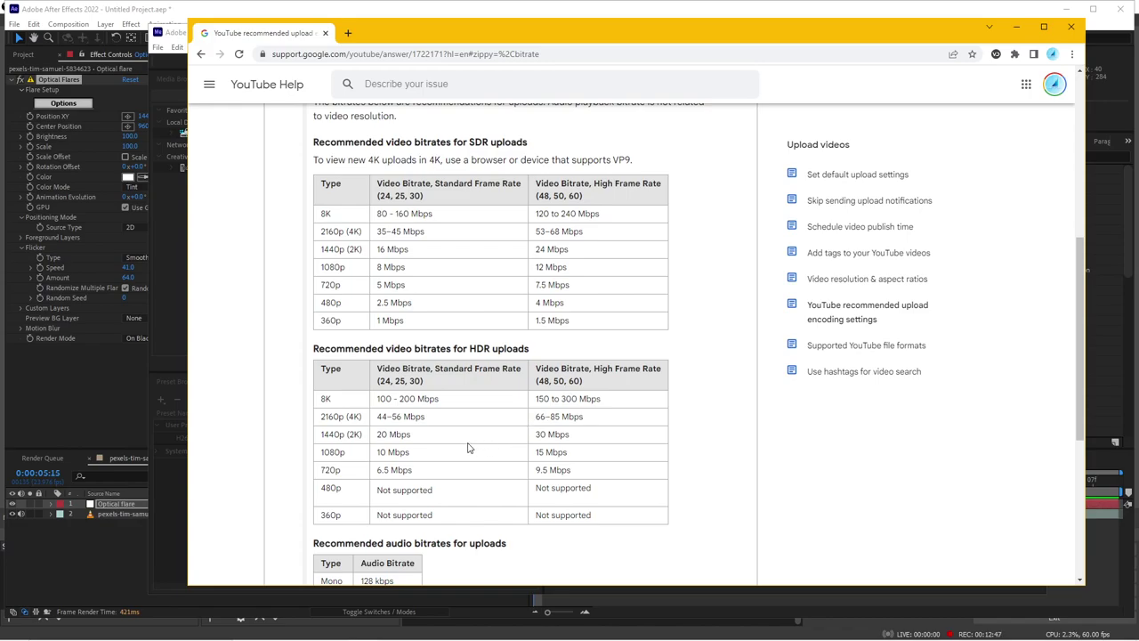
pyautogui.moveTo(322, 452); pyautogui.dragTo(411, 457)
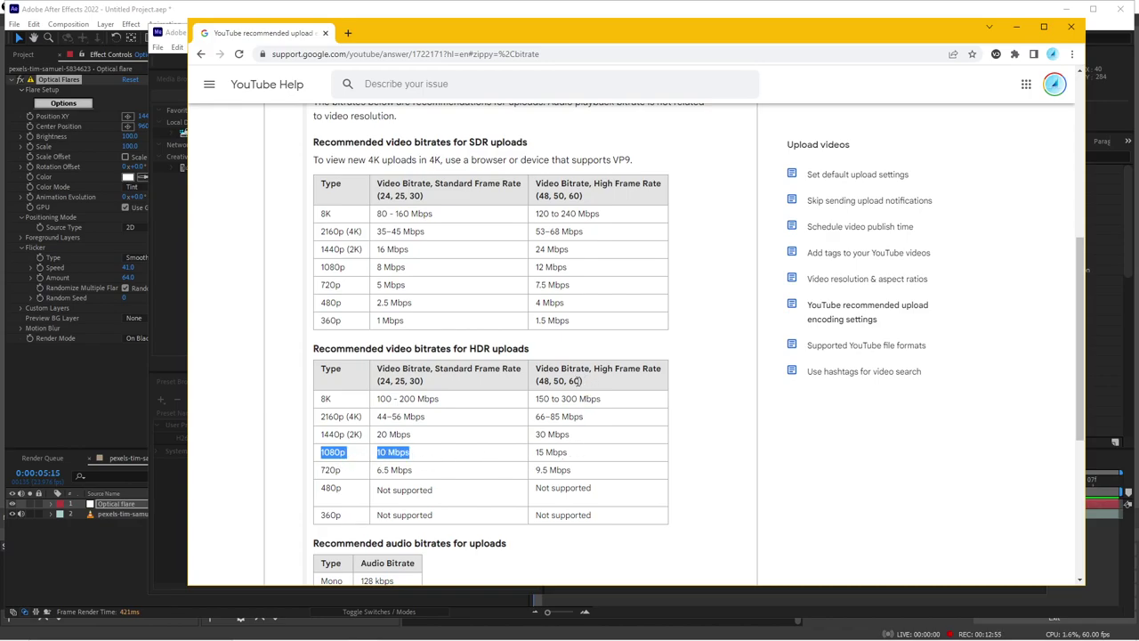
pyautogui.doubleClick(401, 381)
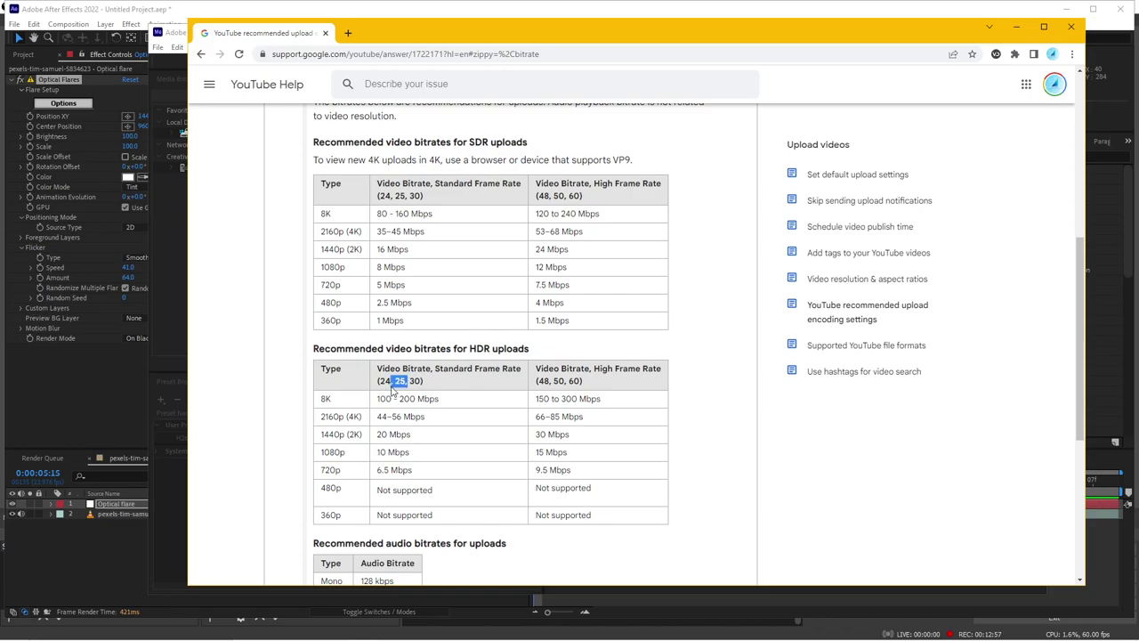
pyautogui.moveTo(375, 452); pyautogui.dragTo(410, 456)
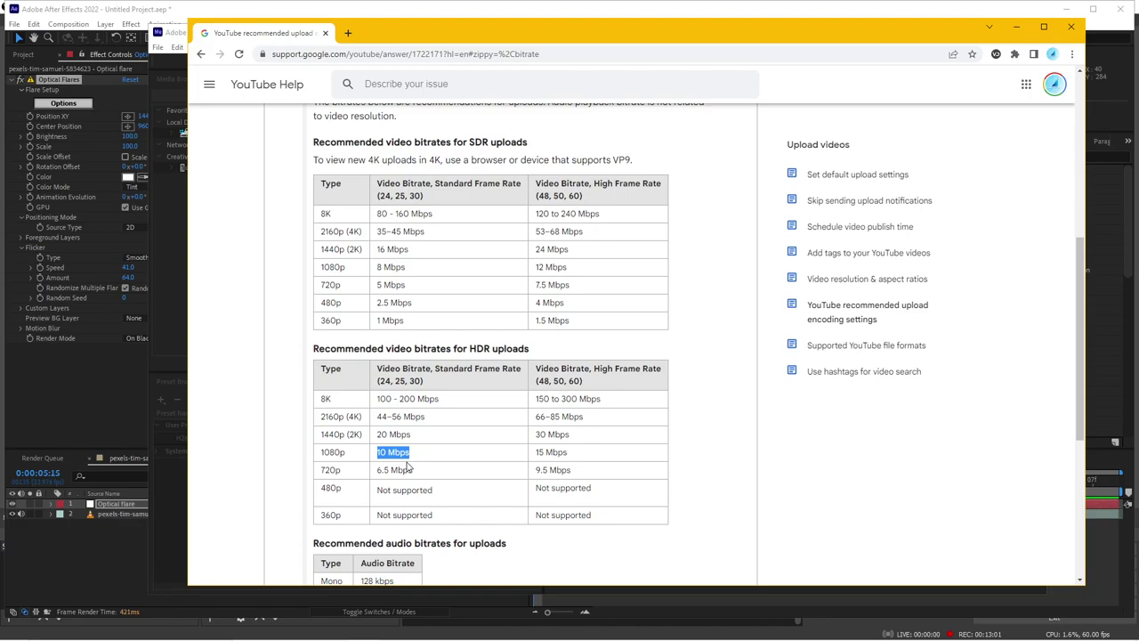
pyautogui.click(163, 330)
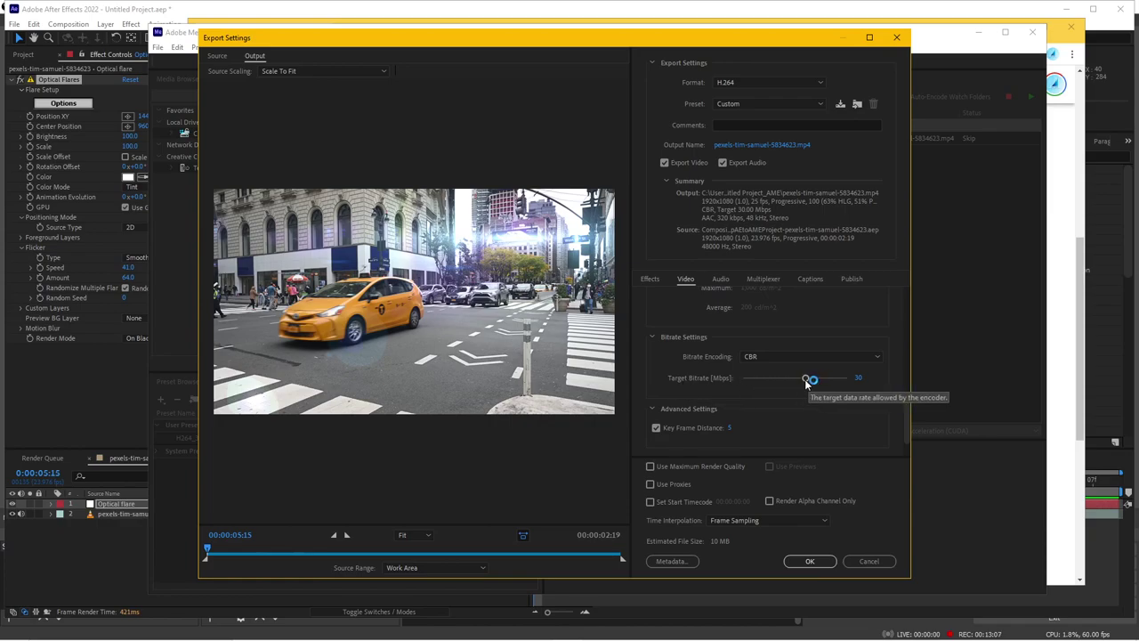
# Step: Try target bitrates of 10 and 30 Mbps, then slide to 50 and back near 30
pyautogui.click(856, 379)
pyautogui.write('1')
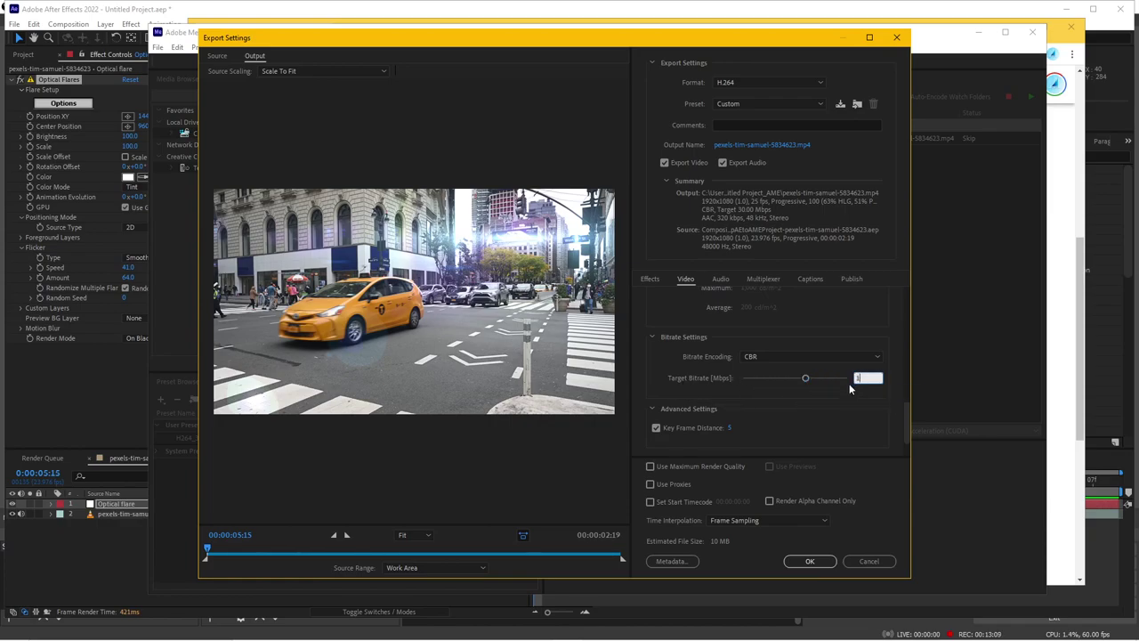
pyautogui.press('Return')
pyautogui.write('3')
pyautogui.write('0')
pyautogui.press('Return')
pyautogui.moveTo(805, 379); pyautogui.dragTo(868, 380)
pyautogui.moveTo(846, 378); pyautogui.dragTo(805, 384)
pyautogui.click(765, 356)
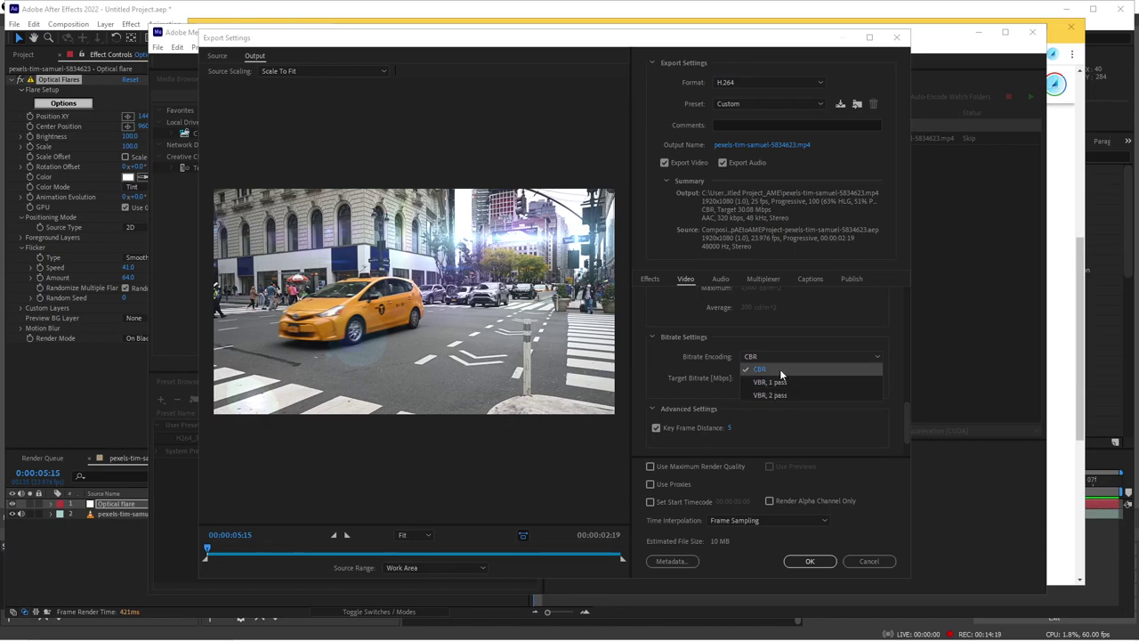
# Step: Keep CBR encoding and enter an exact 30 Mbps target bitrate
pyautogui.click(780, 369)
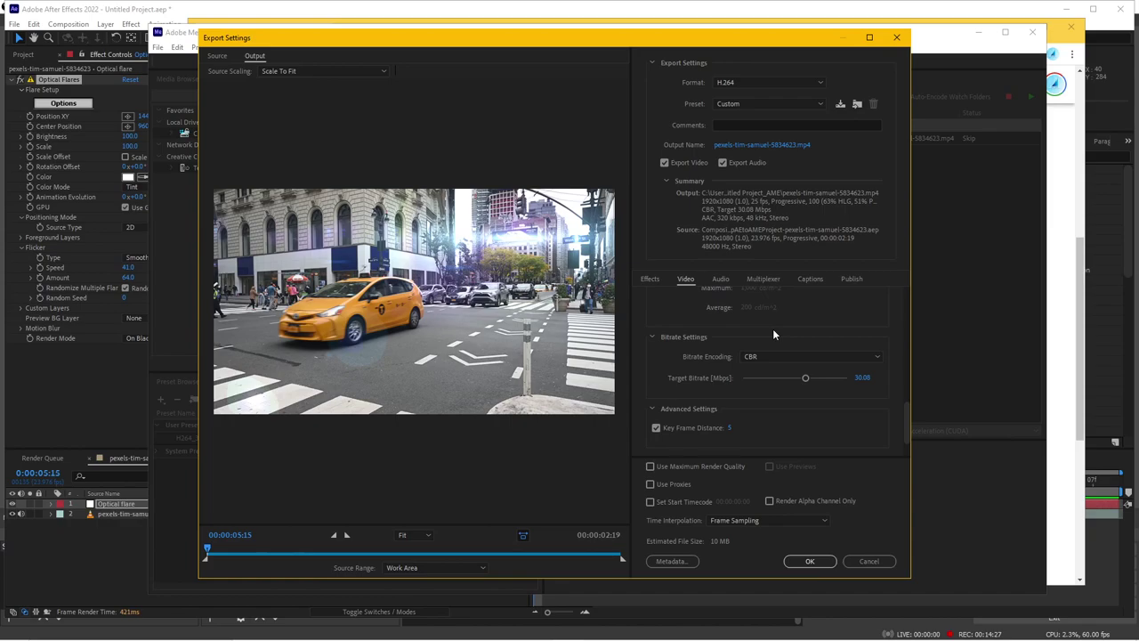
pyautogui.click(863, 378)
pyautogui.write('30')
pyautogui.press('Return')
pyautogui.moveTo(298, 41); pyautogui.dragTo(306, 36)
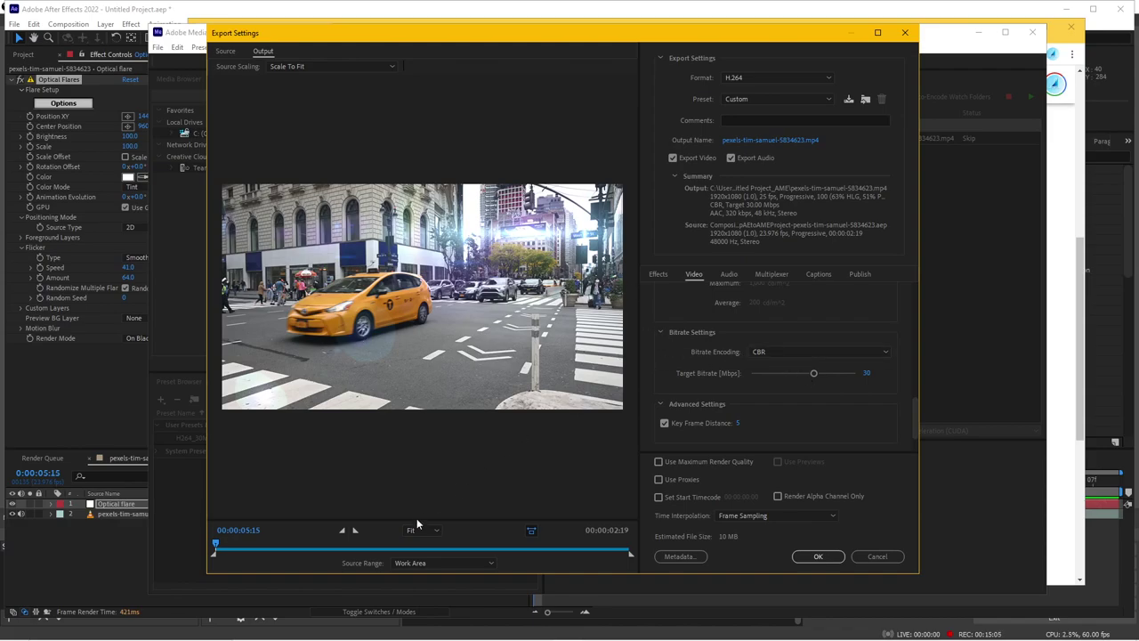
# Step: Scrub the export preview through the clip and leave it at 00:00:06:12
pyautogui.moveTo(244, 544)
pyautogui.mouseDown()
pyautogui.moveTo(449, 545)
pyautogui.moveTo(192, 505)
pyautogui.moveTo(354, 498)
pyautogui.mouseUp()
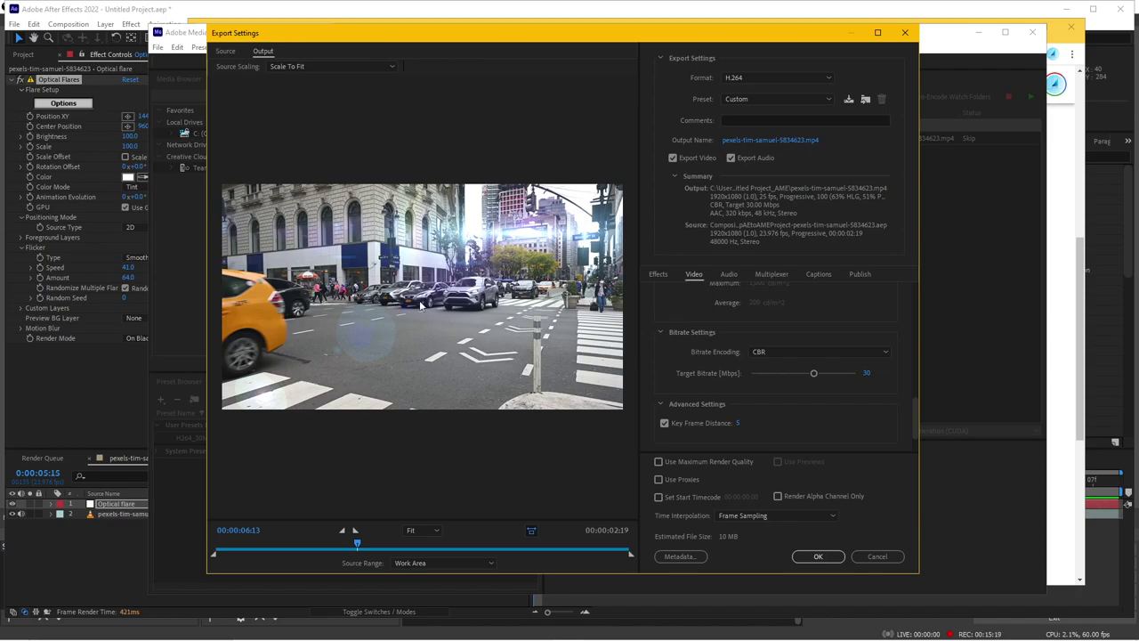
pyautogui.click(387, 544)
pyautogui.moveTo(387, 545); pyautogui.dragTo(399, 543)
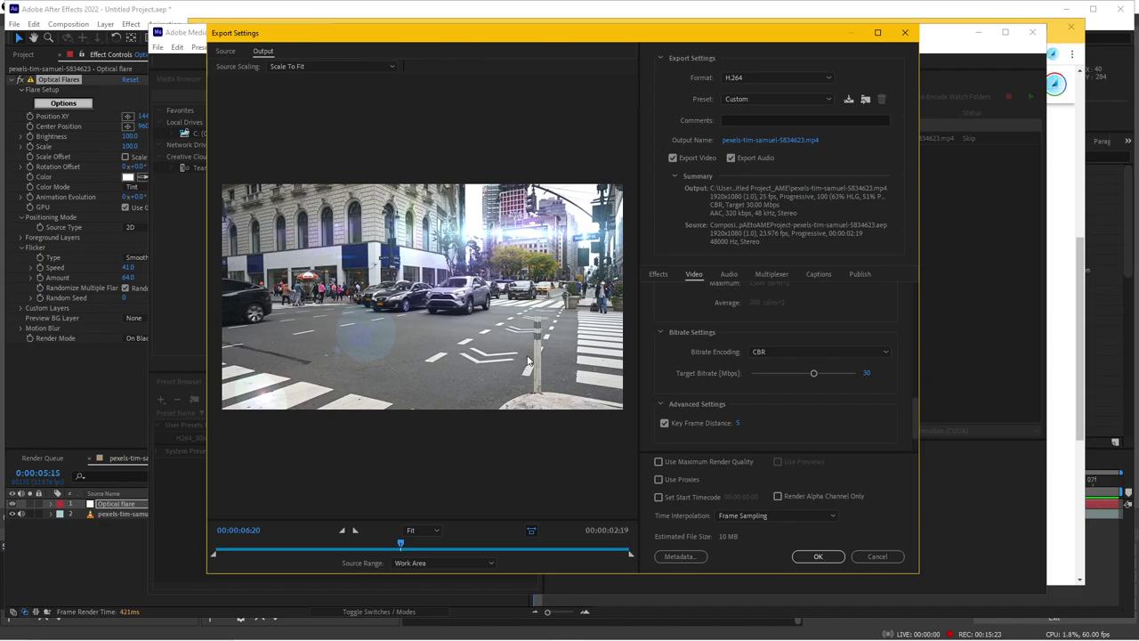
pyautogui.click(477, 543)
pyautogui.moveTo(477, 544)
pyautogui.mouseDown()
pyautogui.moveTo(630, 531)
pyautogui.moveTo(610, 544)
pyautogui.mouseUp()
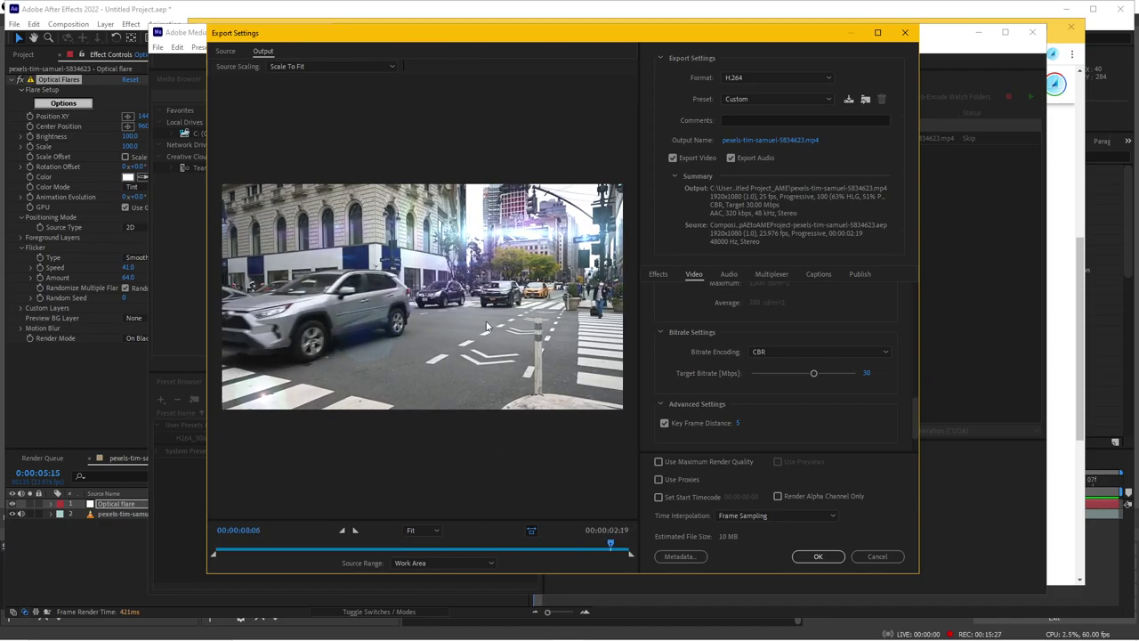
pyautogui.moveTo(532, 552); pyautogui.dragTo(352, 527)
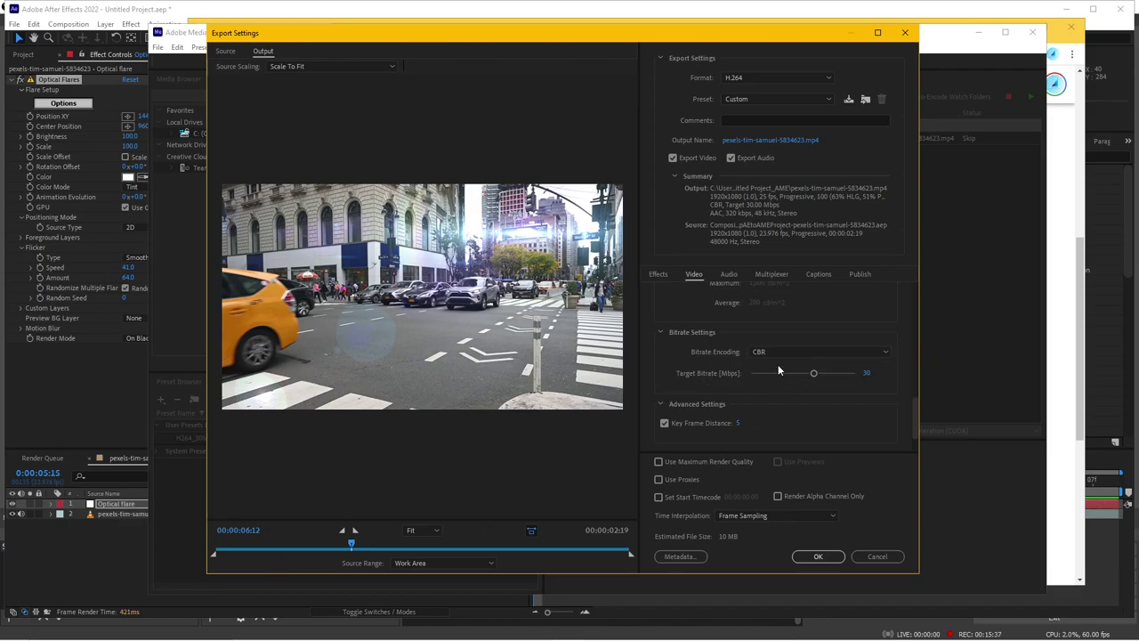
pyautogui.click(774, 352)
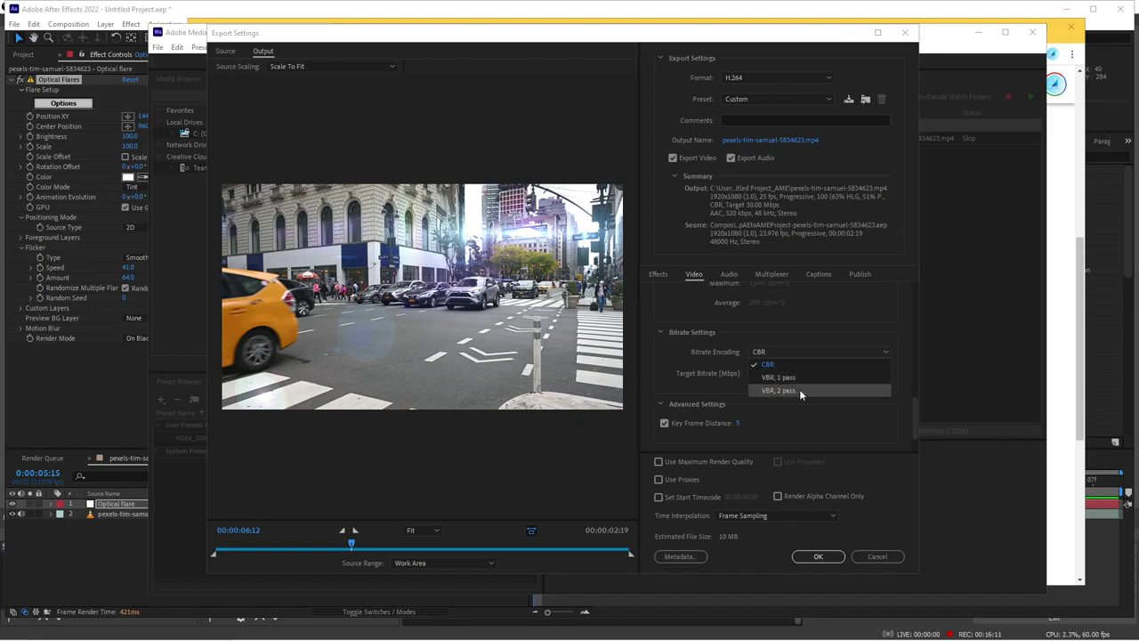
# Step: Compare VBR 1 pass and VBR 2 pass, settling on VBR, 2 pass encoding
pyautogui.click(800, 394)
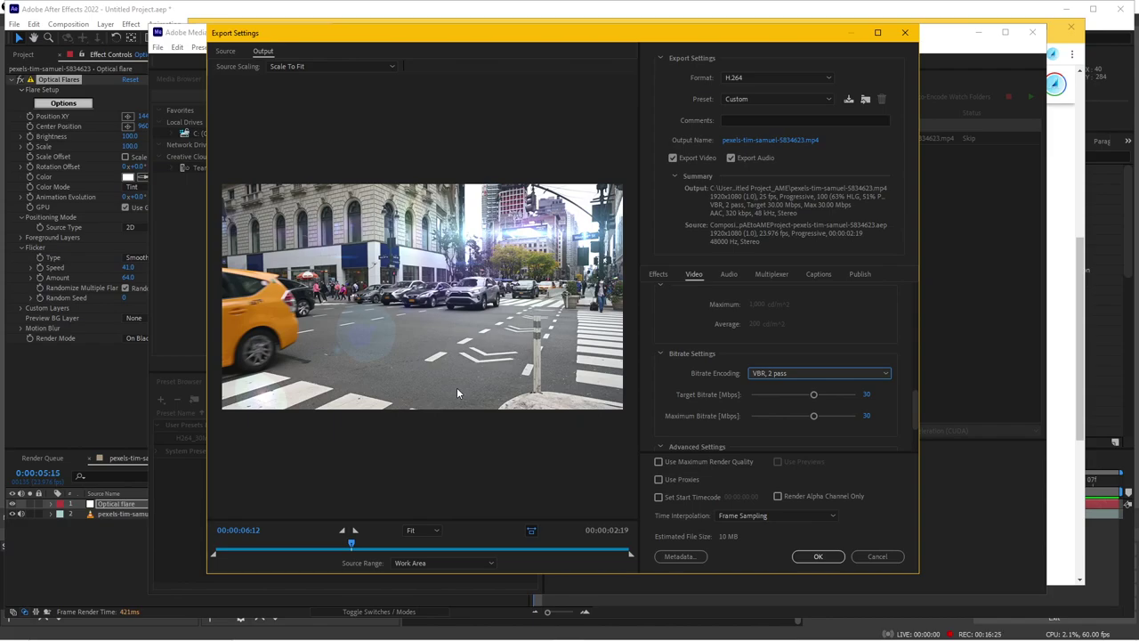
pyautogui.click(815, 373)
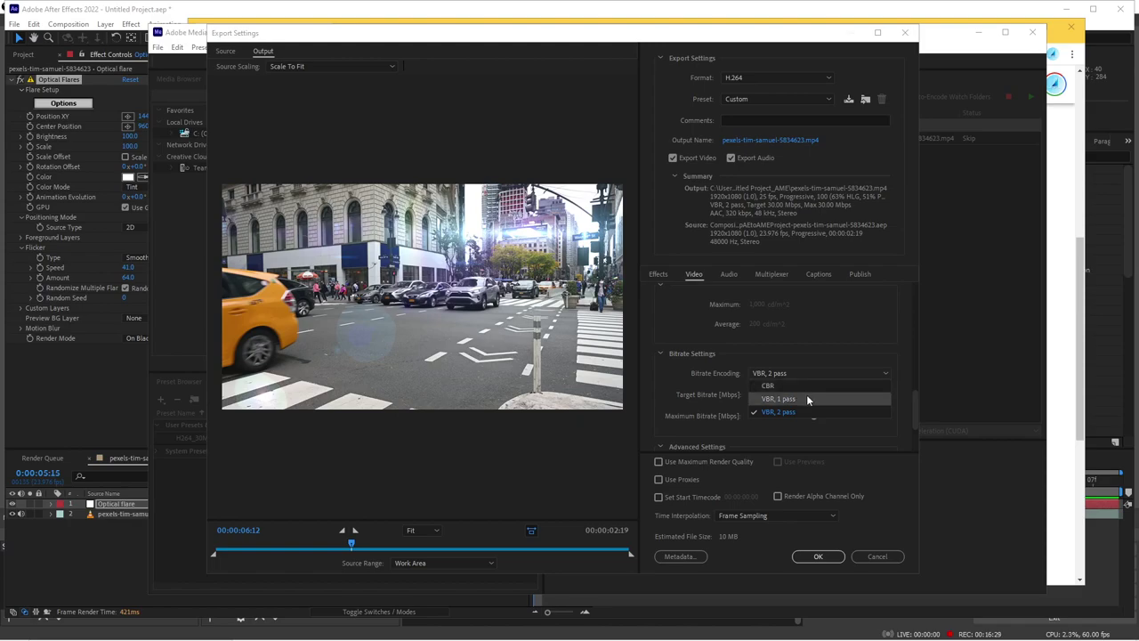
pyautogui.click(799, 410)
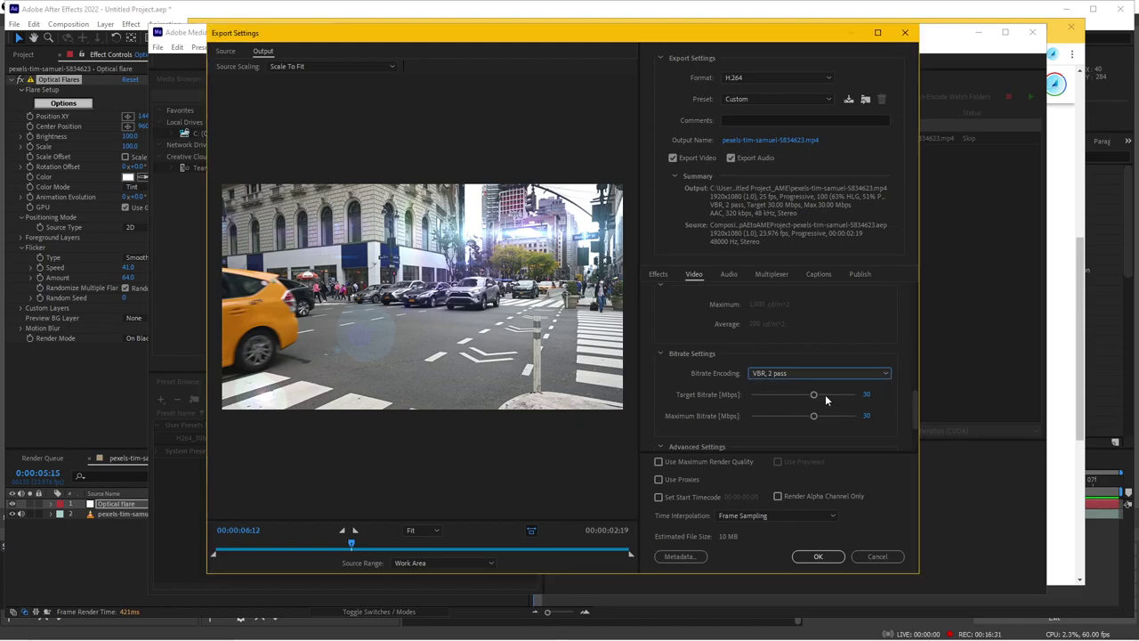
pyautogui.click(788, 375)
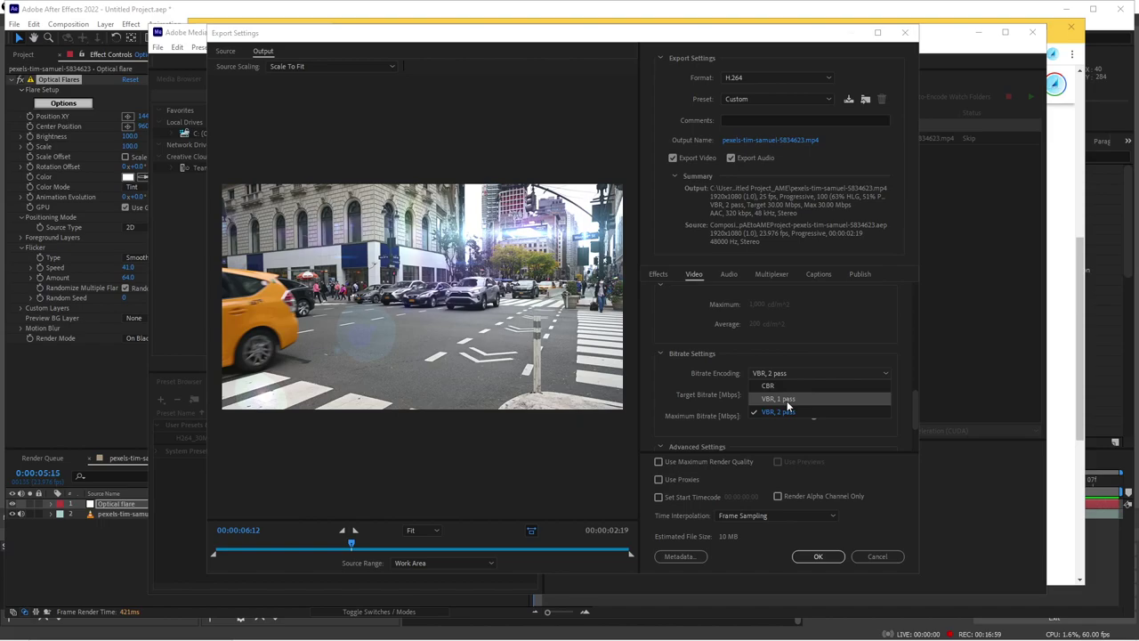
pyautogui.click(789, 399)
pyautogui.click(798, 358)
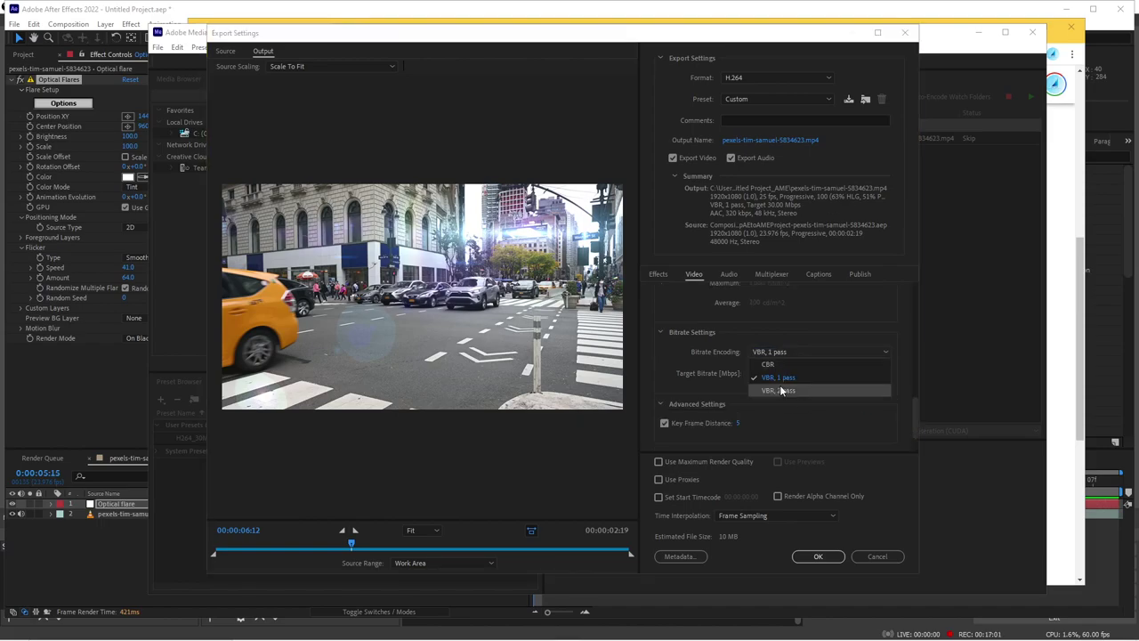
pyautogui.click(783, 389)
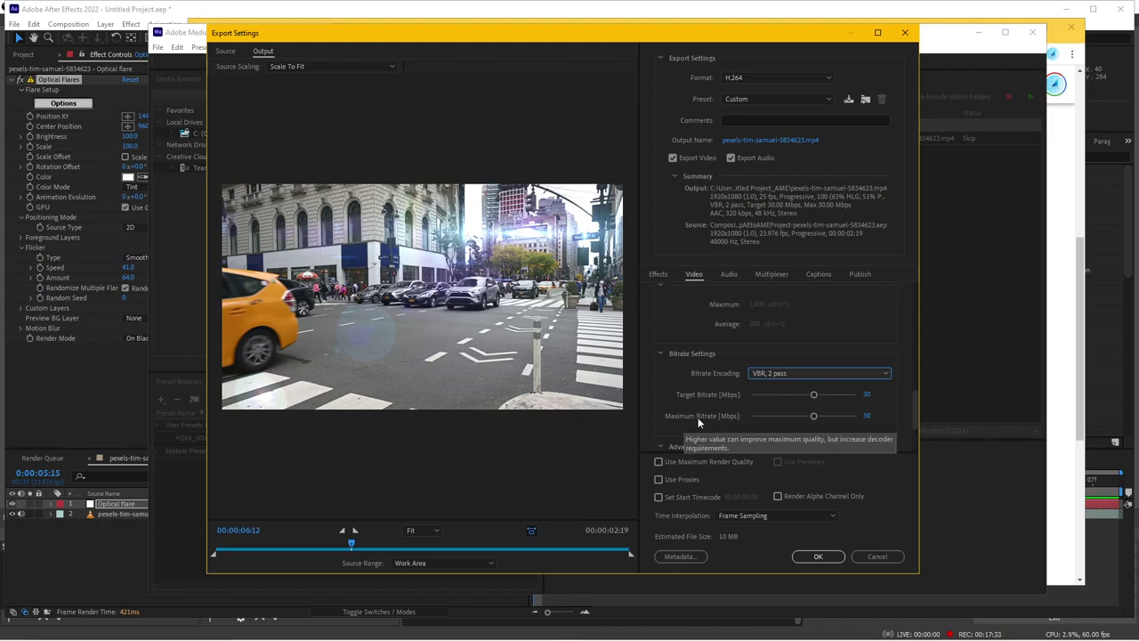
# Step: Set the maximum bitrate to 50 Mbps
pyautogui.click(867, 416)
pyautogui.write('50')
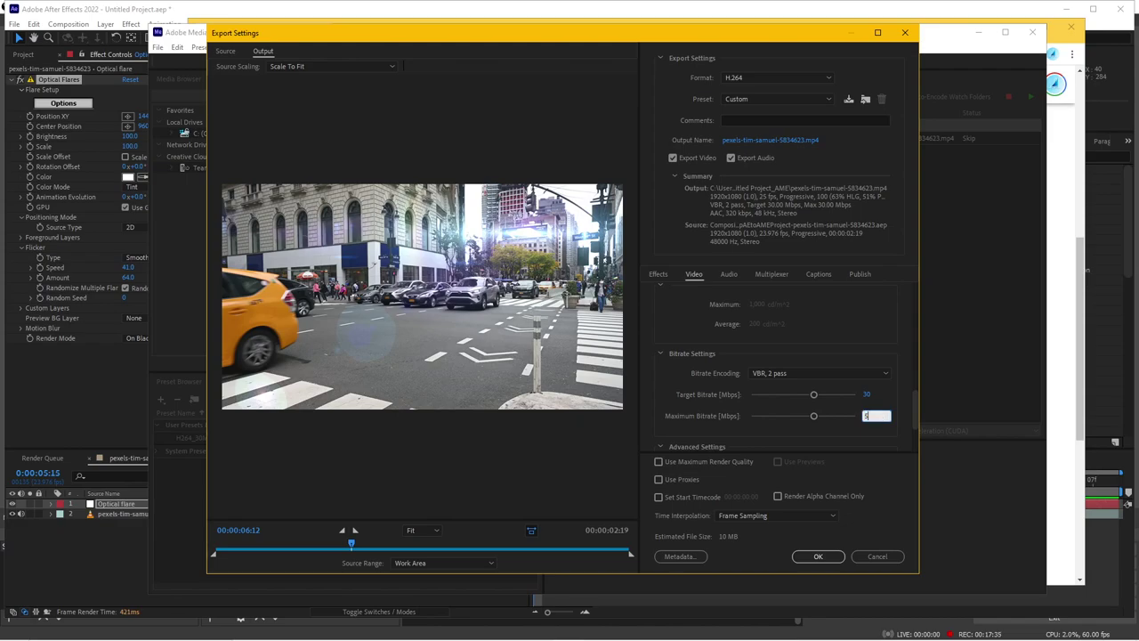
pyautogui.press('Return')
# Step: Set Key Frame Distance to 5 and enable Use Maximum Render Quality
pyautogui.scroll(-2, 781, 428)
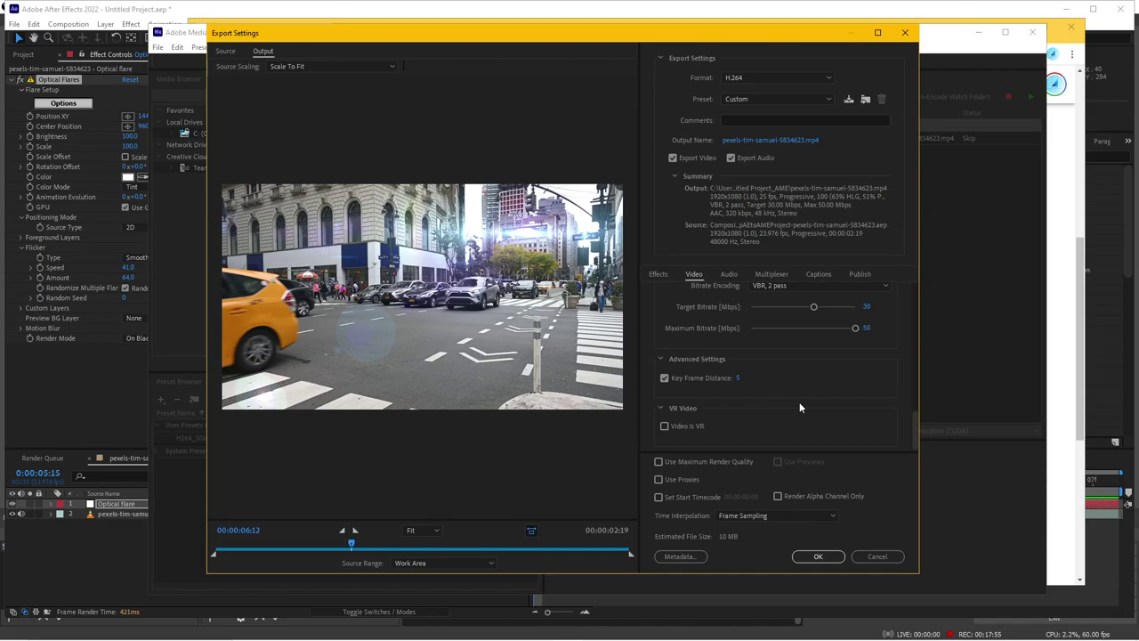
pyautogui.scroll(1, 793, 401)
pyautogui.scroll(-3, 786, 402)
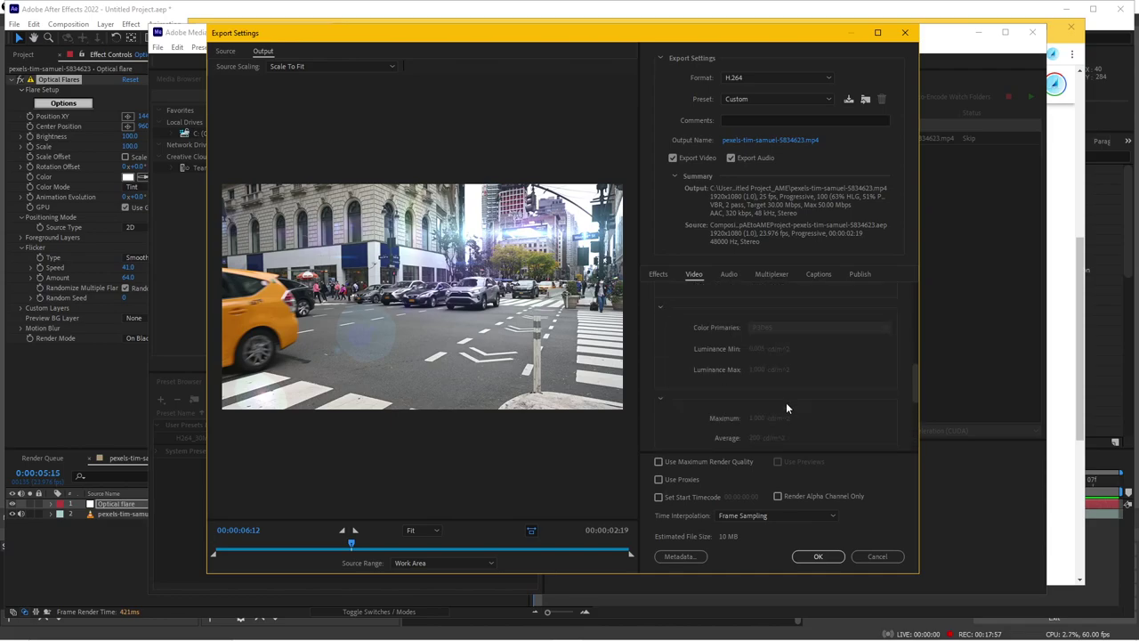
pyautogui.scroll(4, 783, 402)
pyautogui.scroll(-1, 779, 396)
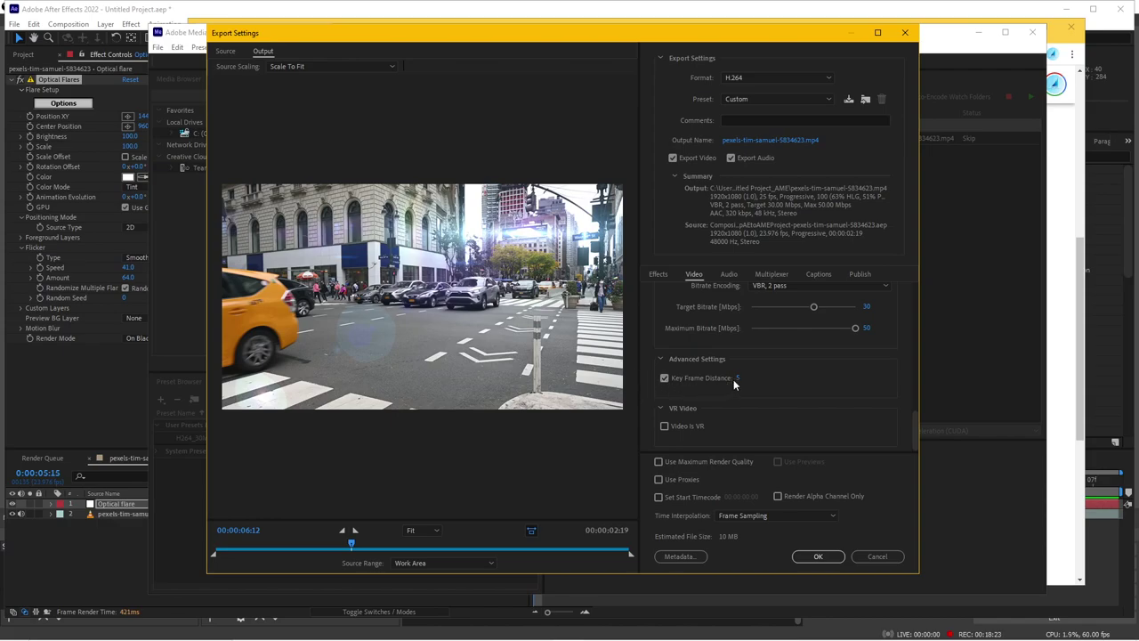
pyautogui.moveTo(739, 380); pyautogui.dragTo(734, 388)
pyautogui.moveTo(742, 379); pyautogui.dragTo(776, 385)
pyautogui.click(739, 379)
pyautogui.write('5')
pyautogui.press('Return')
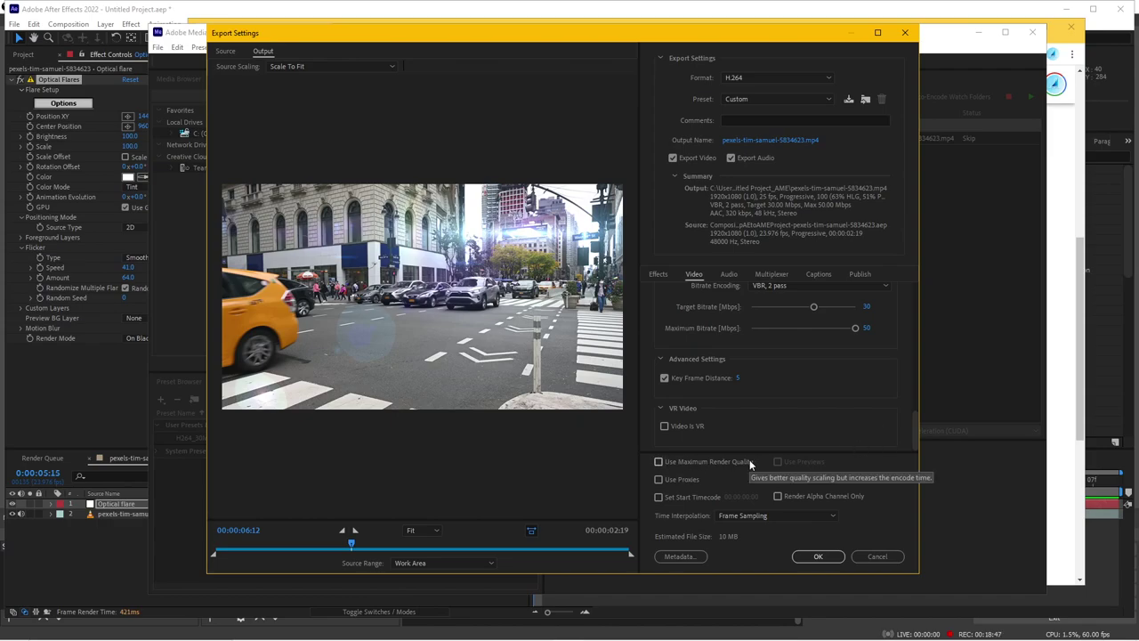
pyautogui.click(658, 462)
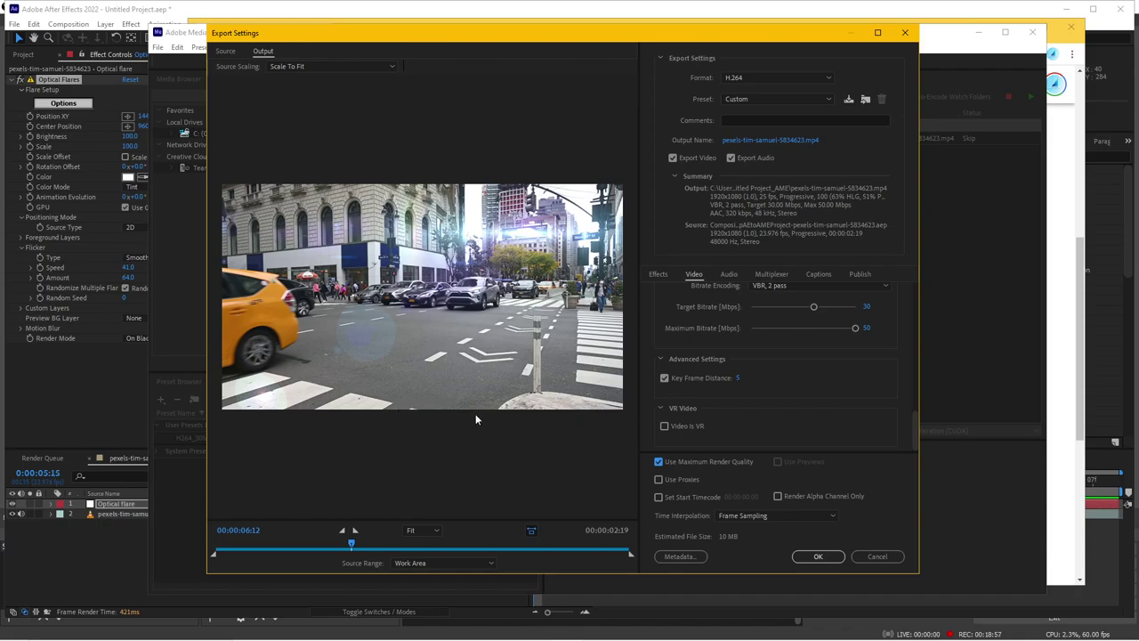
pyautogui.click(876, 556)
pyautogui.click(64, 388)
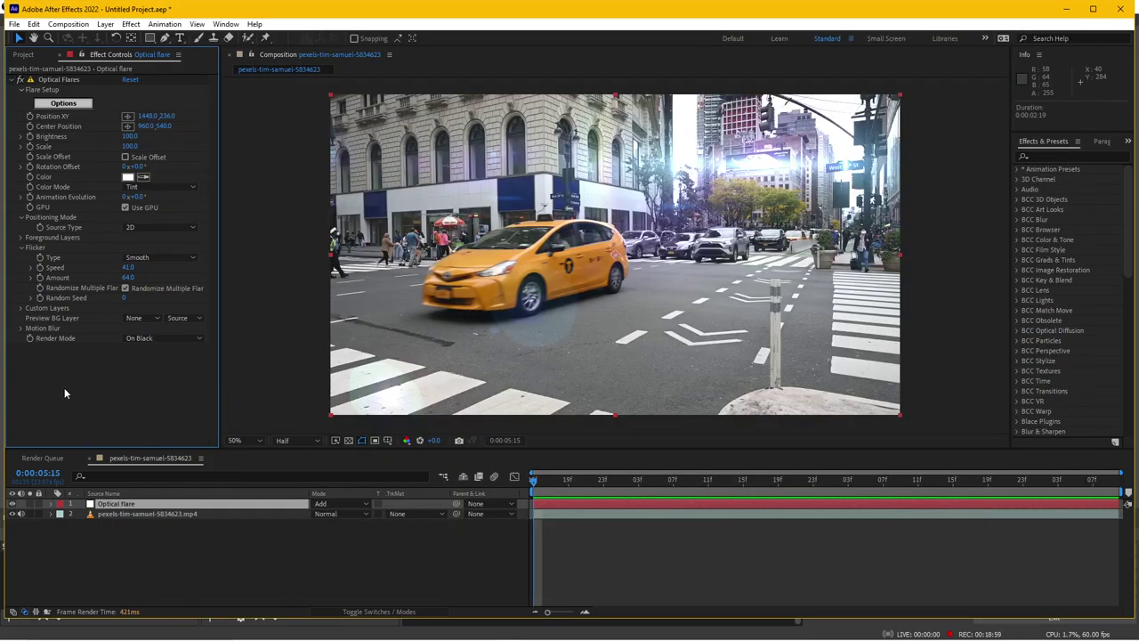
pyautogui.click(24, 54)
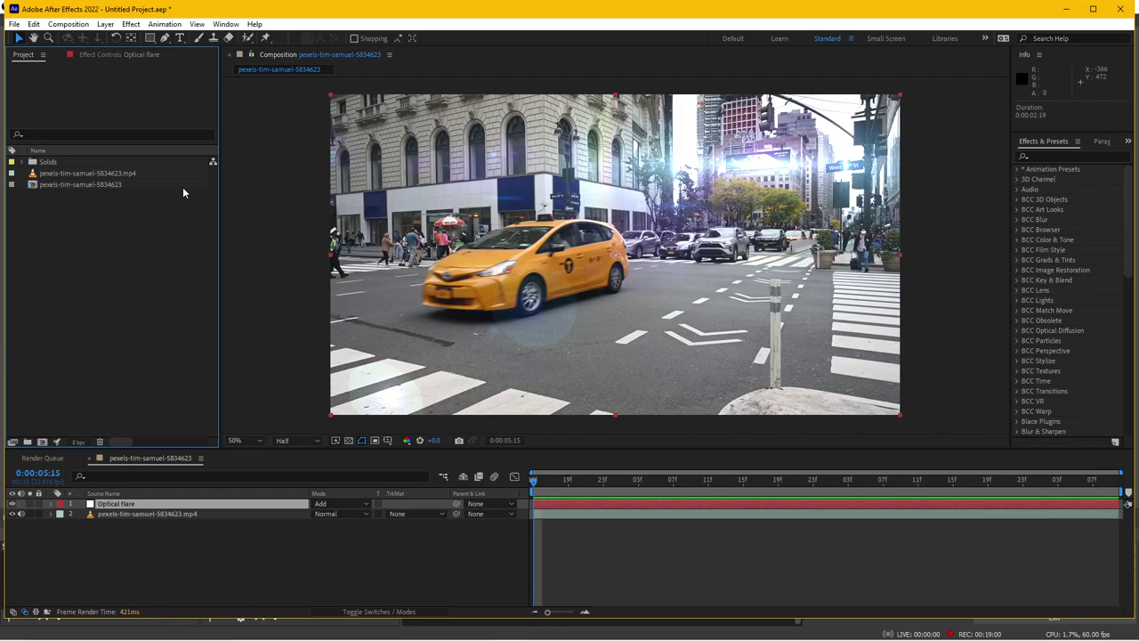
pyautogui.click(86, 174)
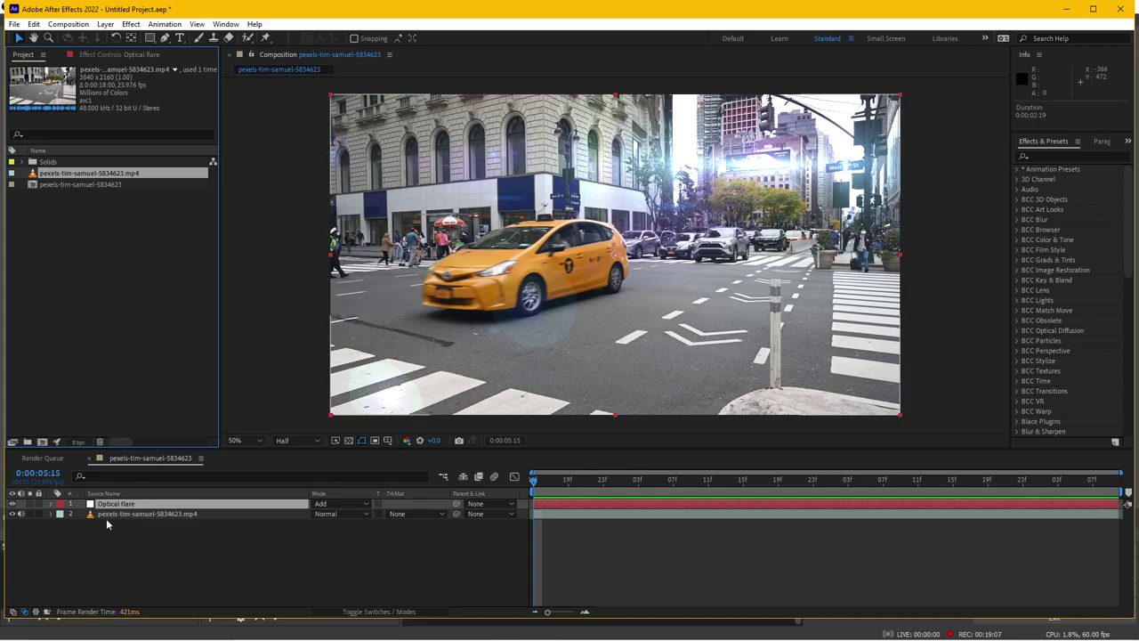
pyautogui.click(163, 527)
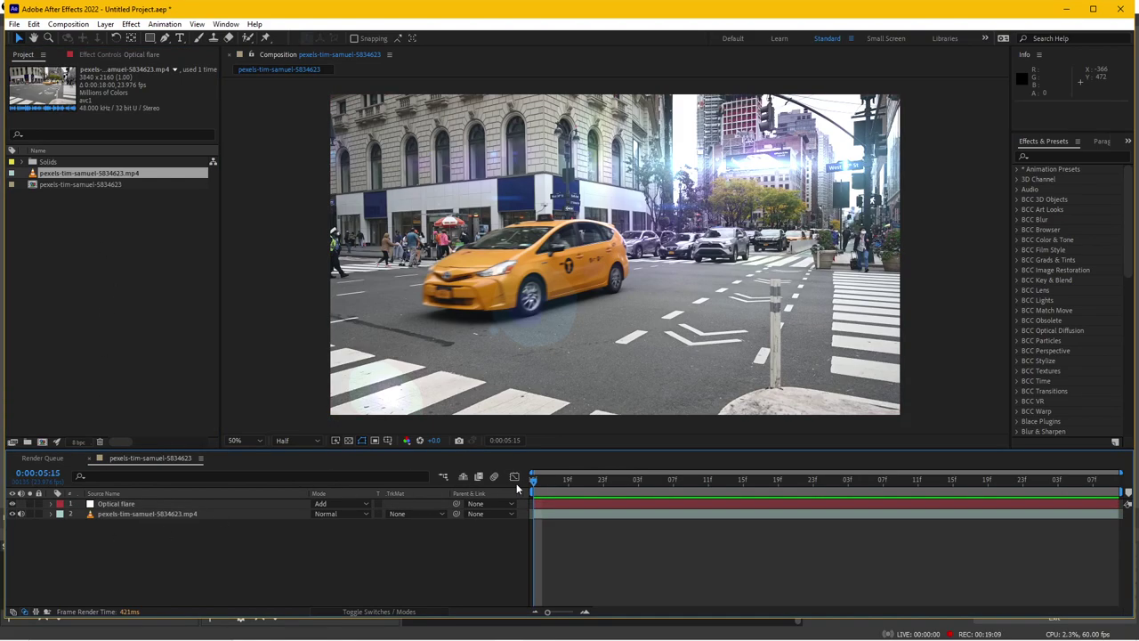
pyautogui.click(62, 183)
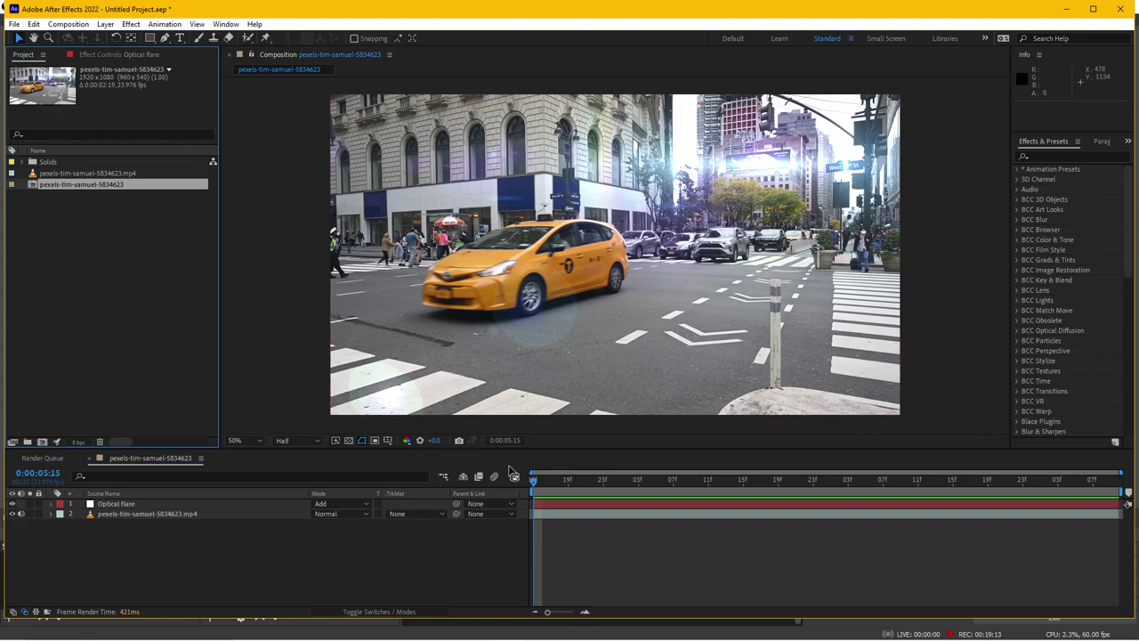
pyautogui.click(135, 513)
pyautogui.press('s')
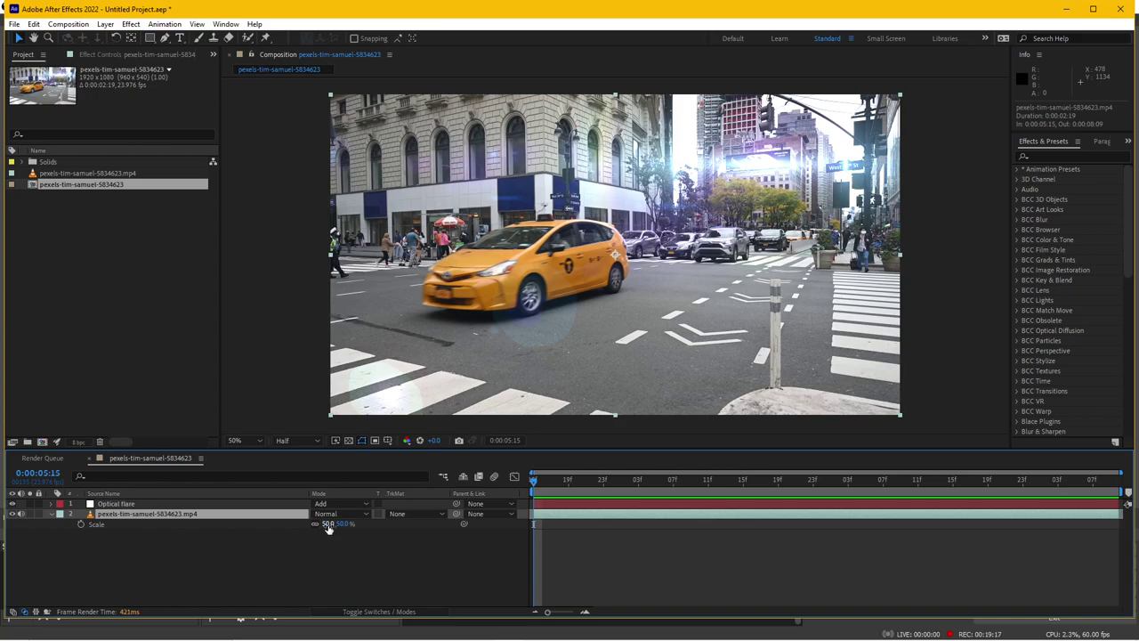
pyautogui.moveTo(328, 525); pyautogui.dragTo(352, 520)
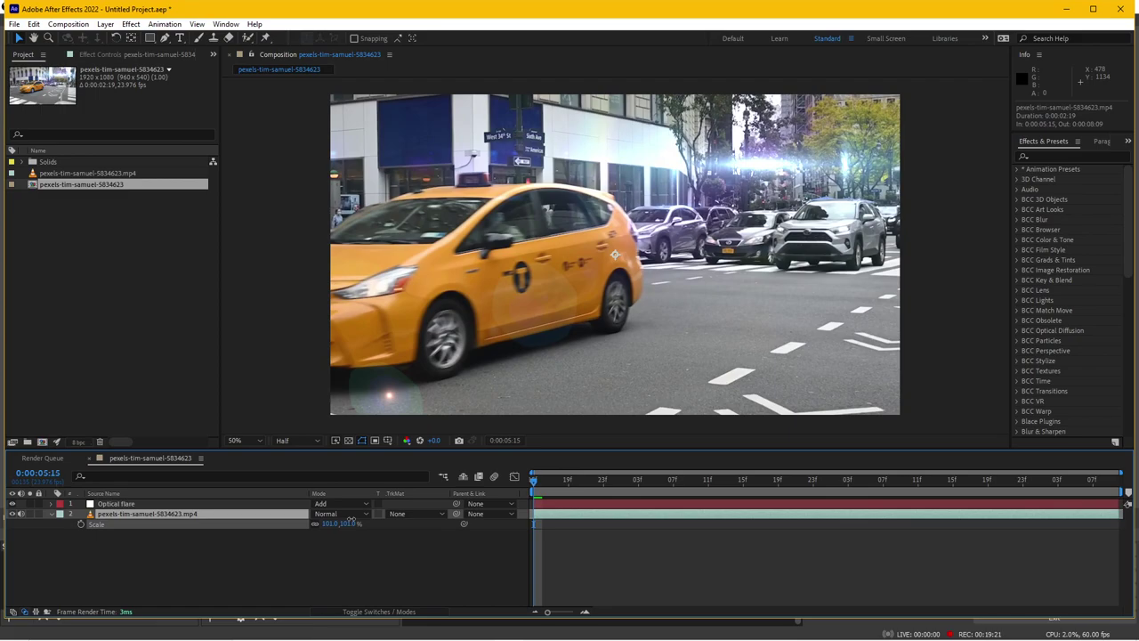
pyautogui.hotkey('ctrl', 'z')
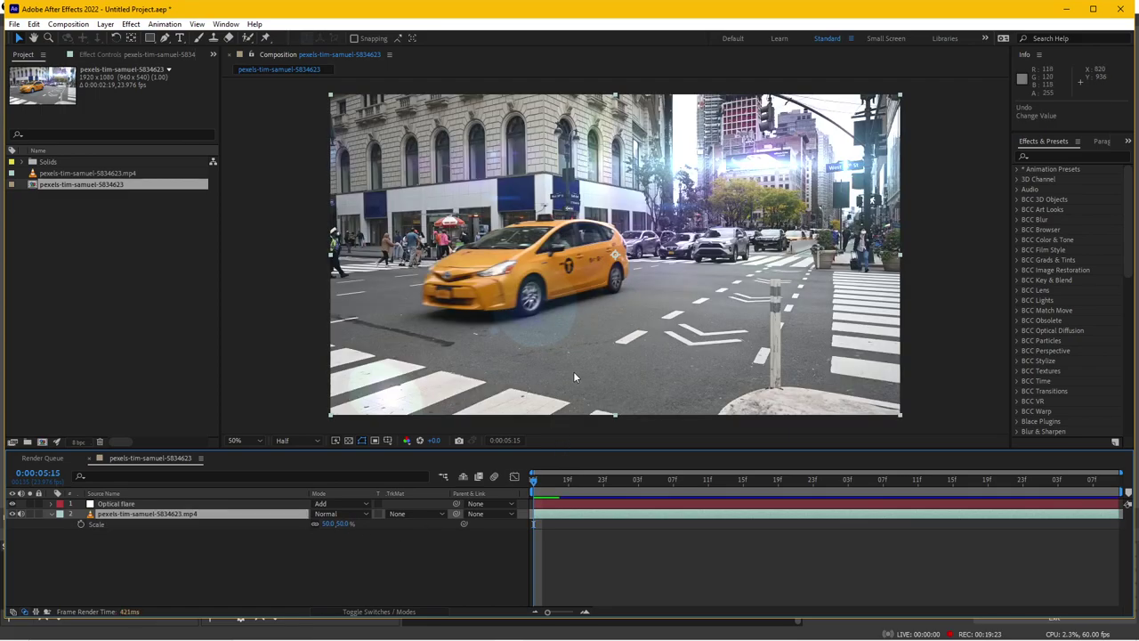
pyautogui.scroll(-2, 666, 266)
pyautogui.scroll(2, 667, 266)
# Step: Open the queued job's H.264 export settings and enable Use Maximum Render Quality
pyautogui.click(569, 630)
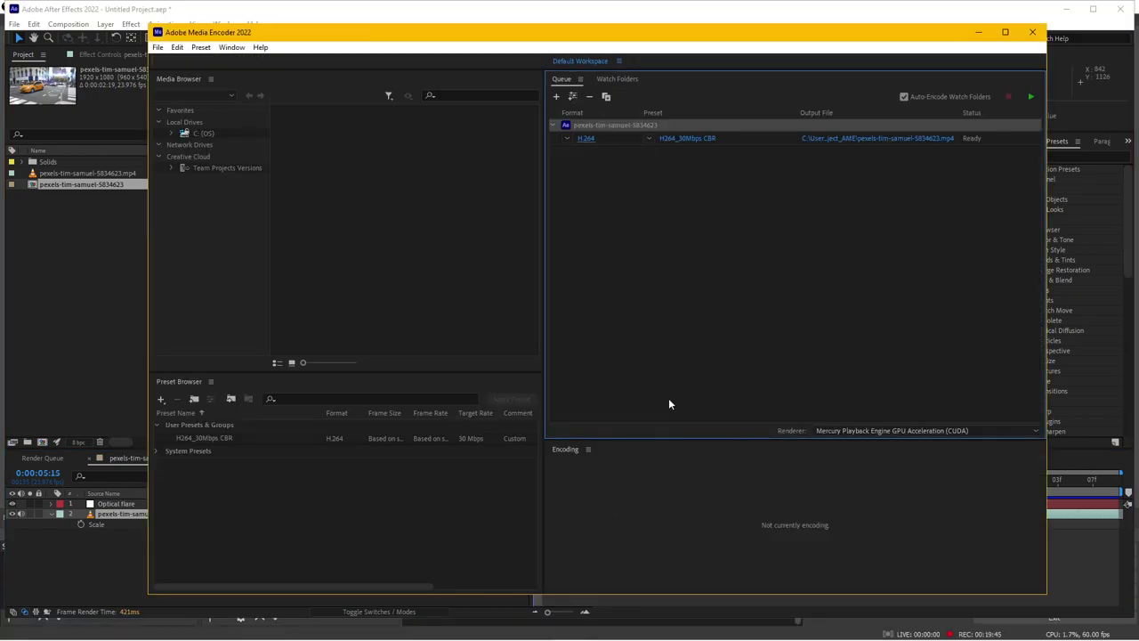
pyautogui.click(586, 139)
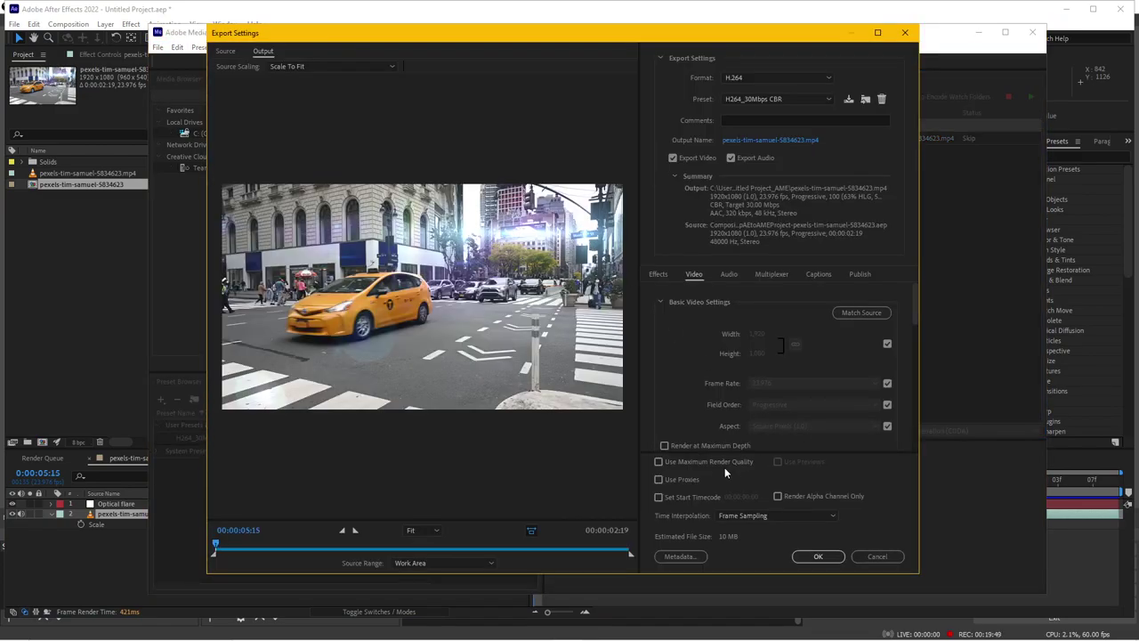
pyautogui.click(659, 462)
pyautogui.moveTo(914, 306); pyautogui.dragTo(887, 453)
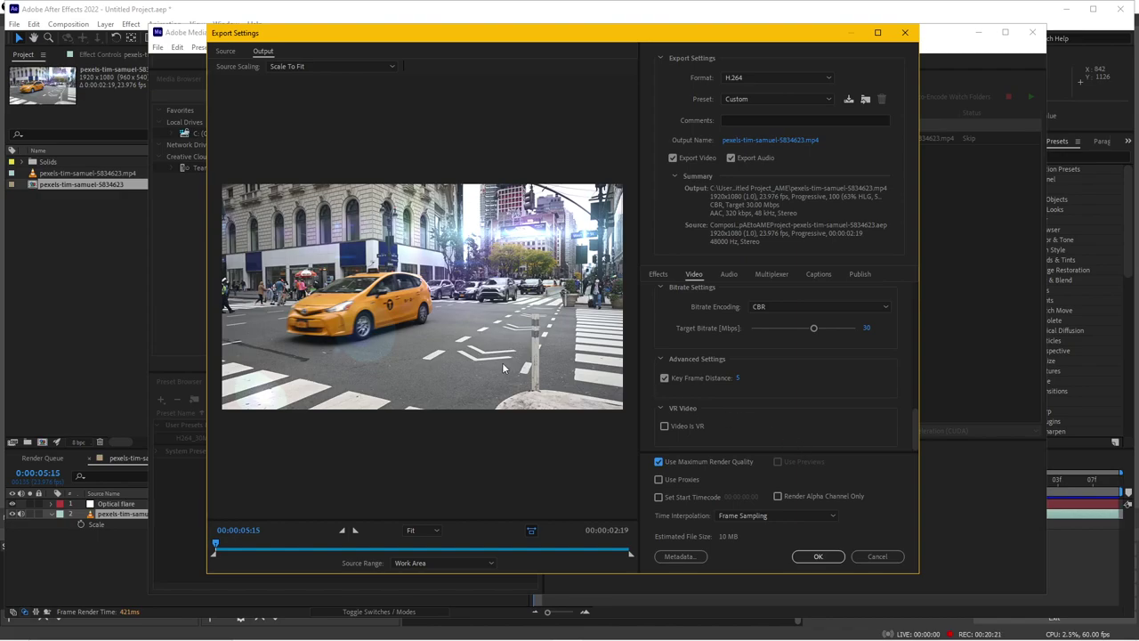
pyautogui.click(659, 462)
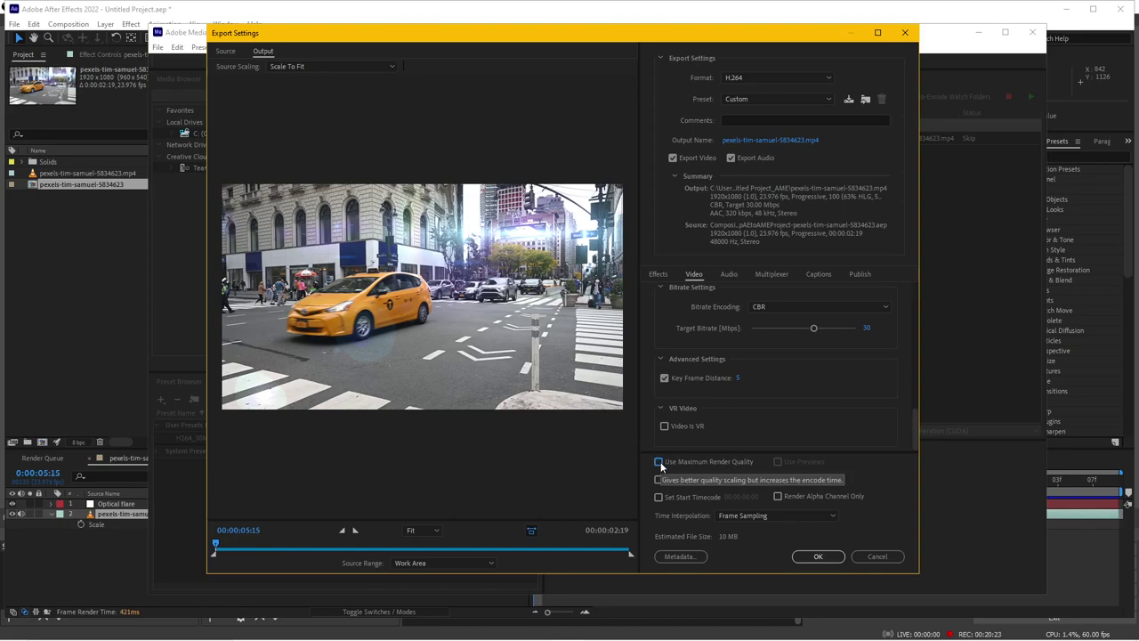
pyautogui.click(659, 461)
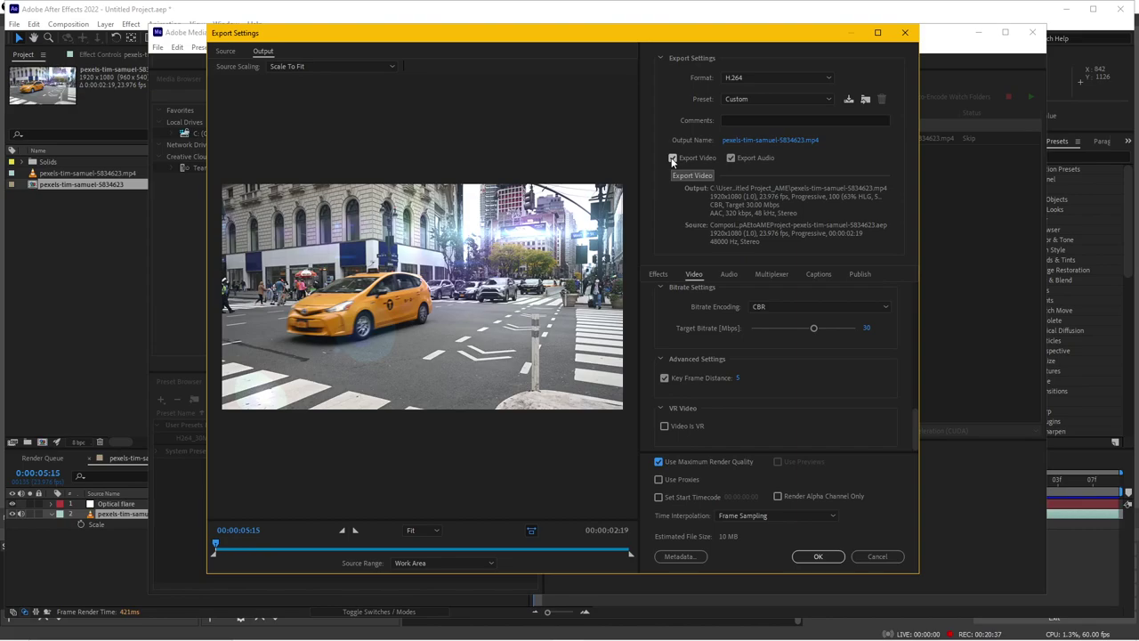
# Step: Toggle Export Audio off and back on, then confirm the settings
pyautogui.click(731, 158)
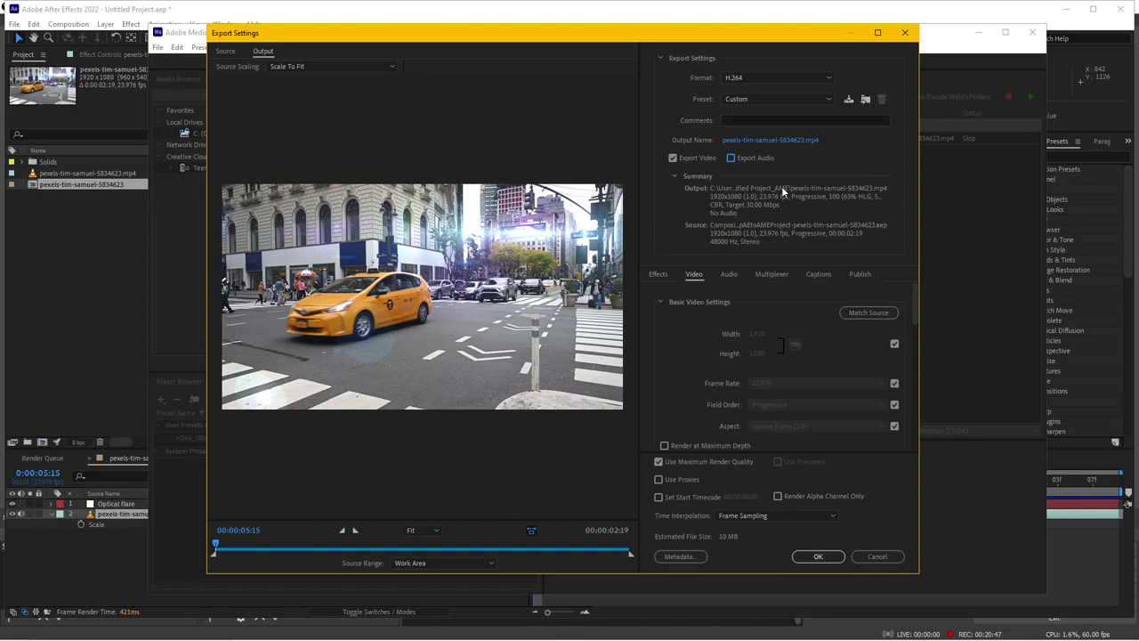
pyautogui.click(732, 159)
pyautogui.click(818, 557)
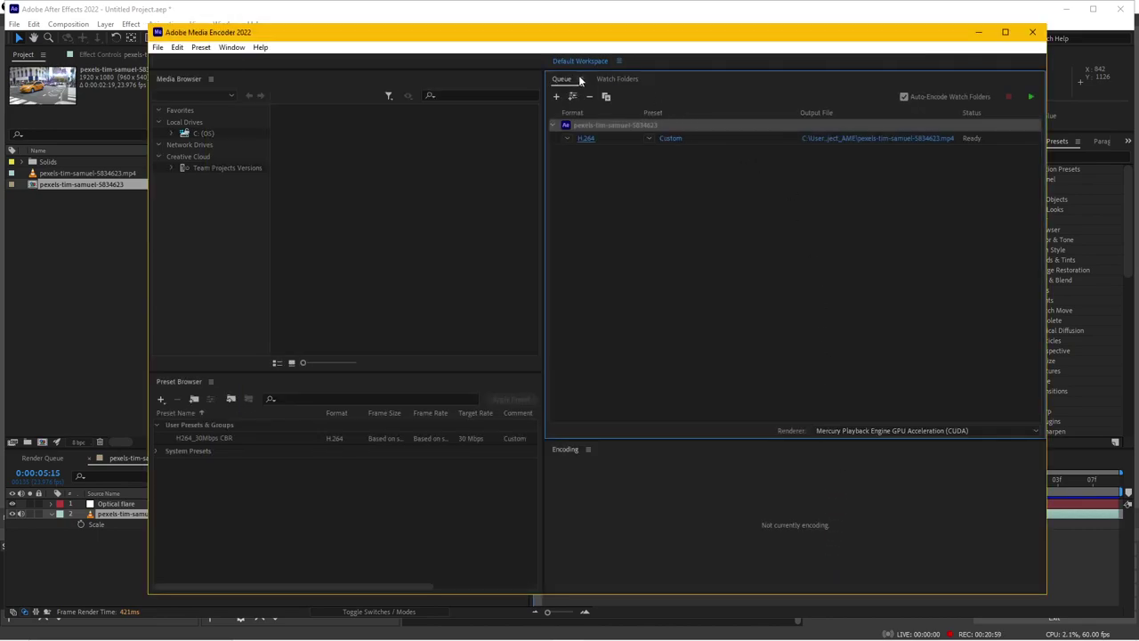
# Step: Save the settings as preset 'Test preset' with effects and publish settings, then apply it
pyautogui.moveTo(235, 36); pyautogui.dragTo(221, 38)
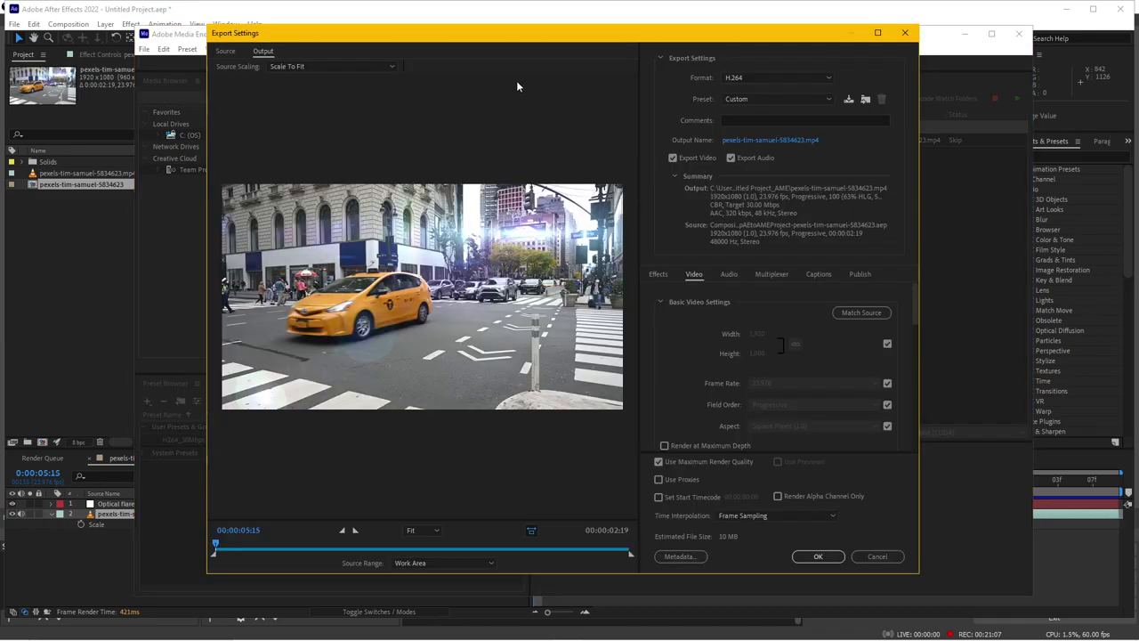
pyautogui.moveTo(468, 42); pyautogui.dragTo(484, 52)
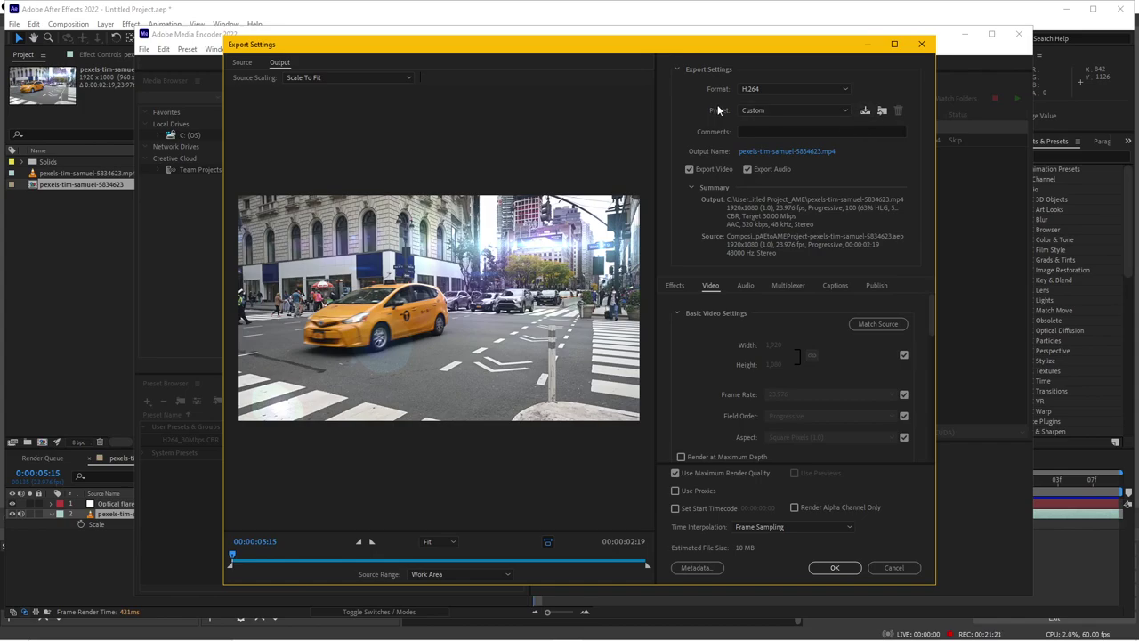
pyautogui.click(866, 110)
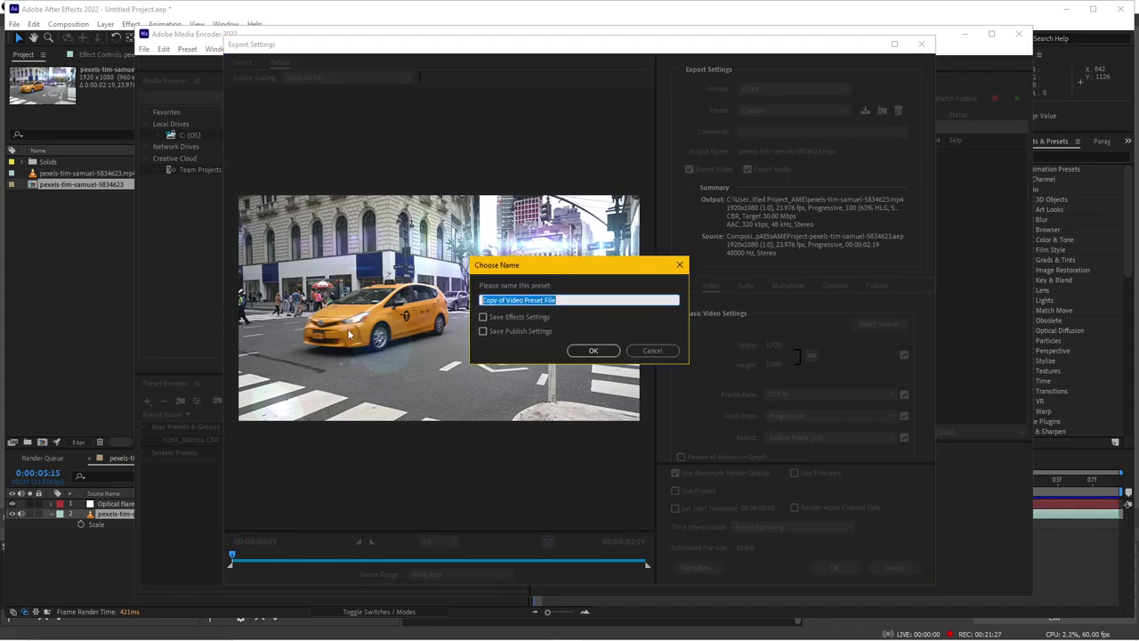
pyautogui.write('Test pr')
pyautogui.write('eset')
pyautogui.click(484, 318)
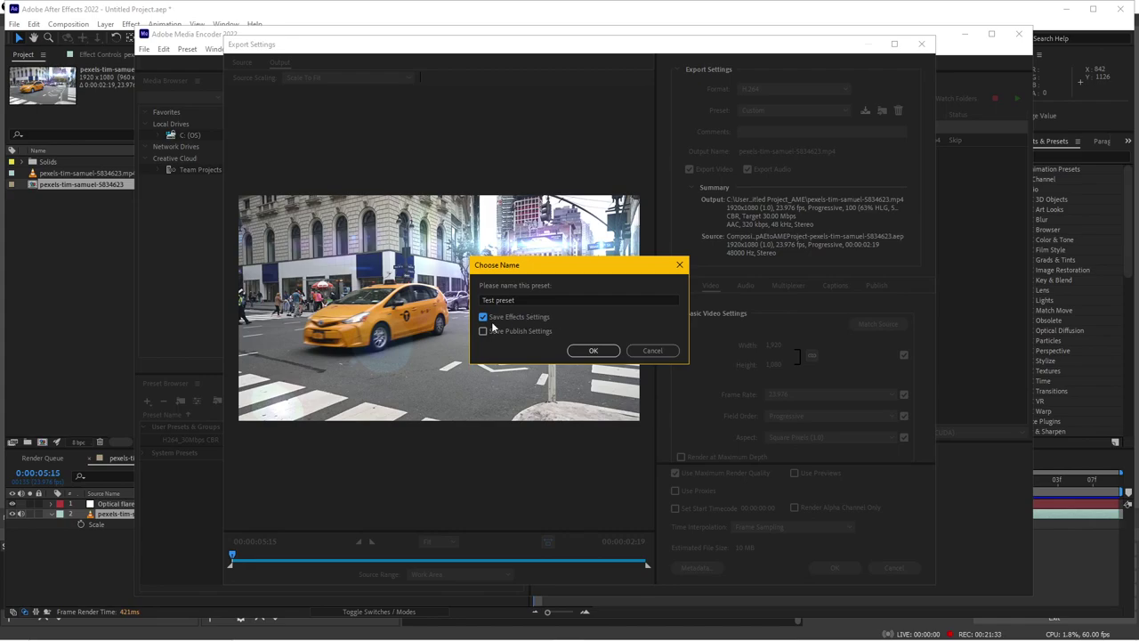
pyautogui.click(485, 332)
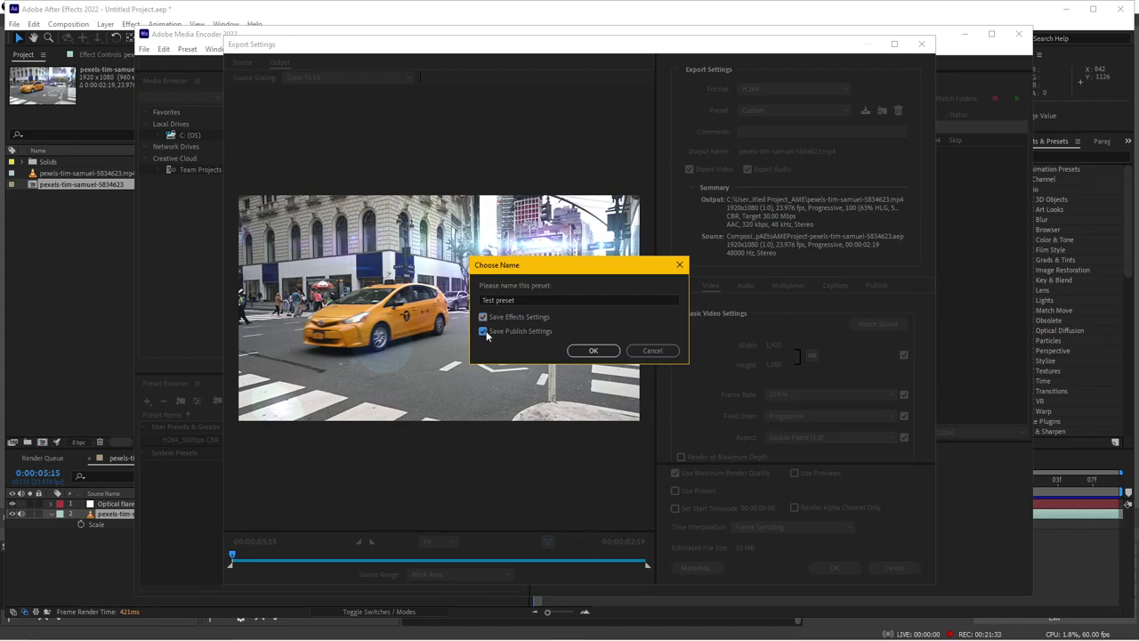
pyautogui.click(593, 351)
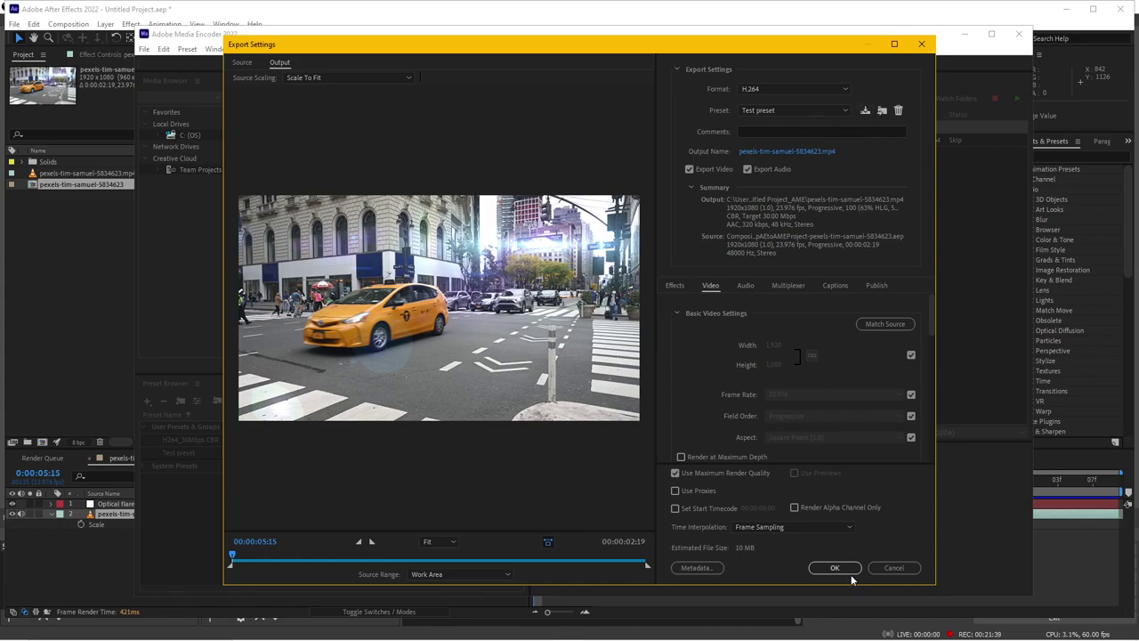
pyautogui.click(850, 572)
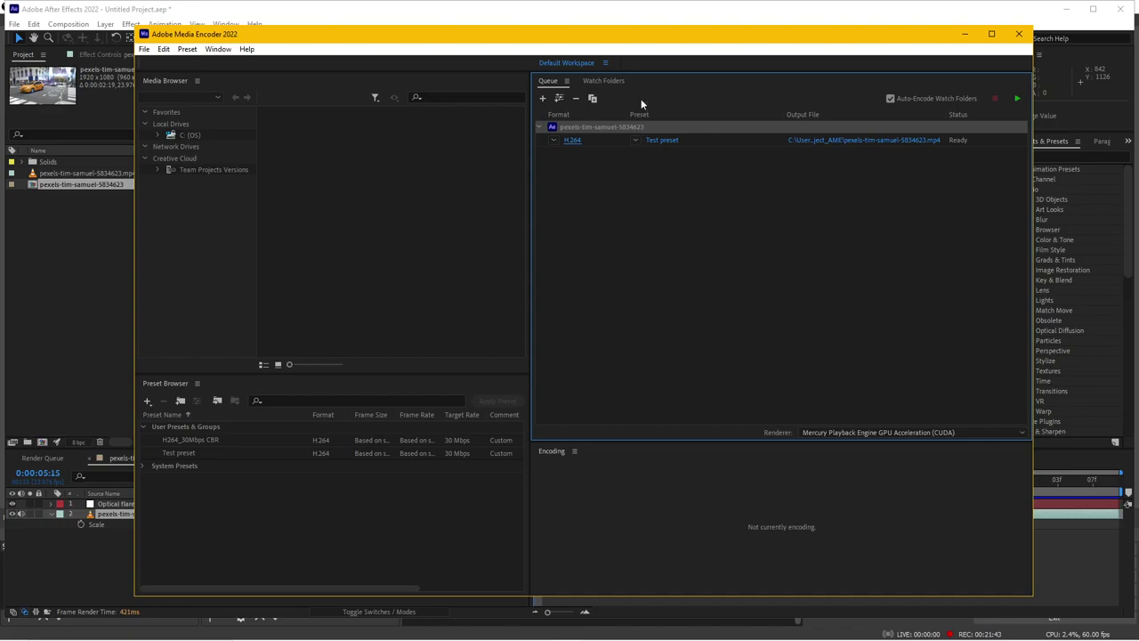
# Step: Keep Test preset on the queued composition, not H264_30Mbps CBR, and start encoding the queue
pyautogui.click(637, 141)
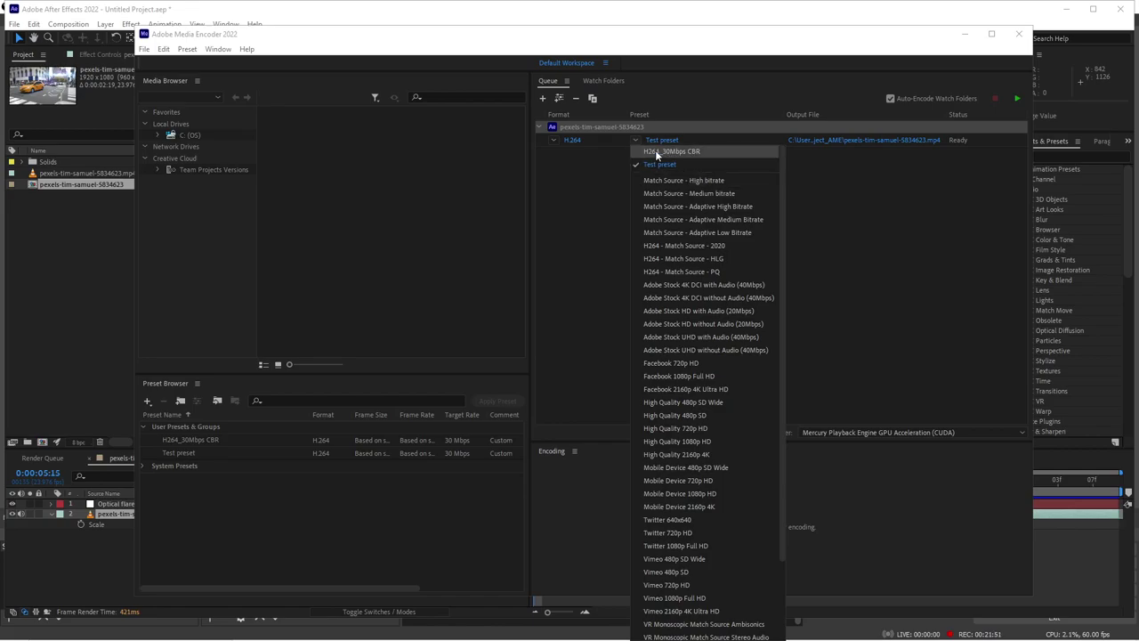
pyautogui.click(669, 151)
pyautogui.click(636, 139)
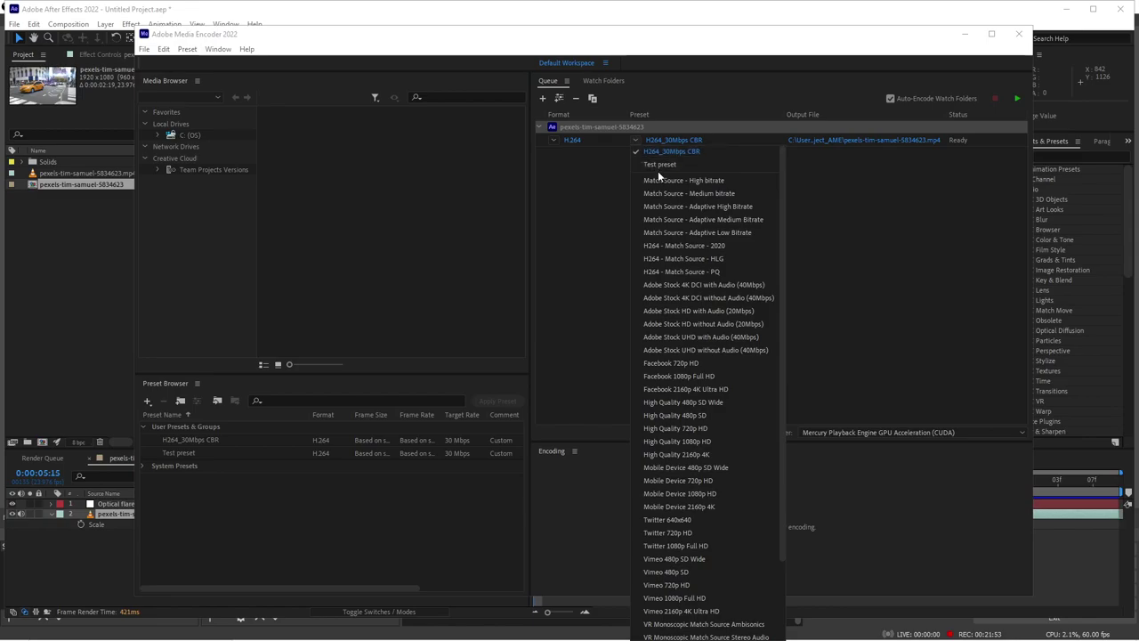
pyautogui.click(658, 164)
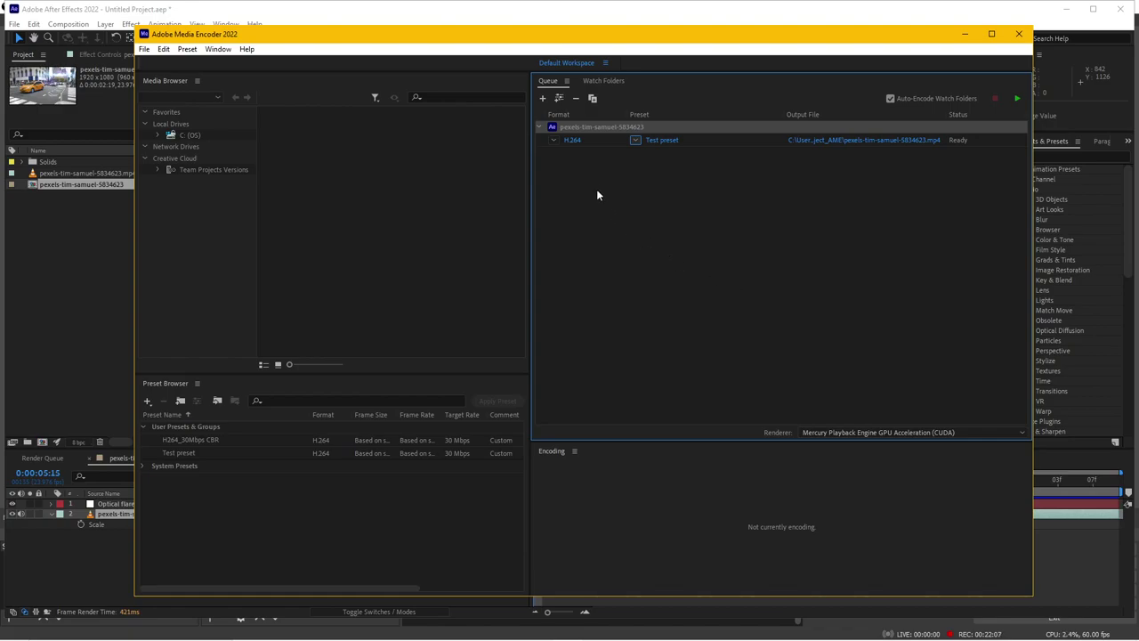
pyautogui.click(636, 143)
pyautogui.scroll(1, 677, 153)
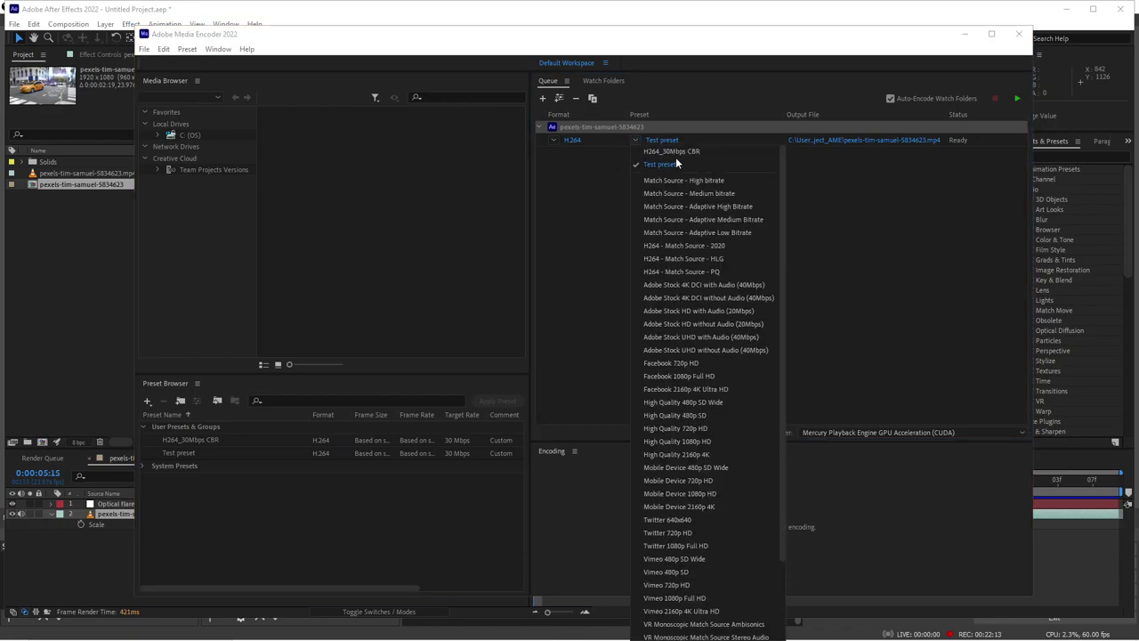
pyautogui.click(675, 162)
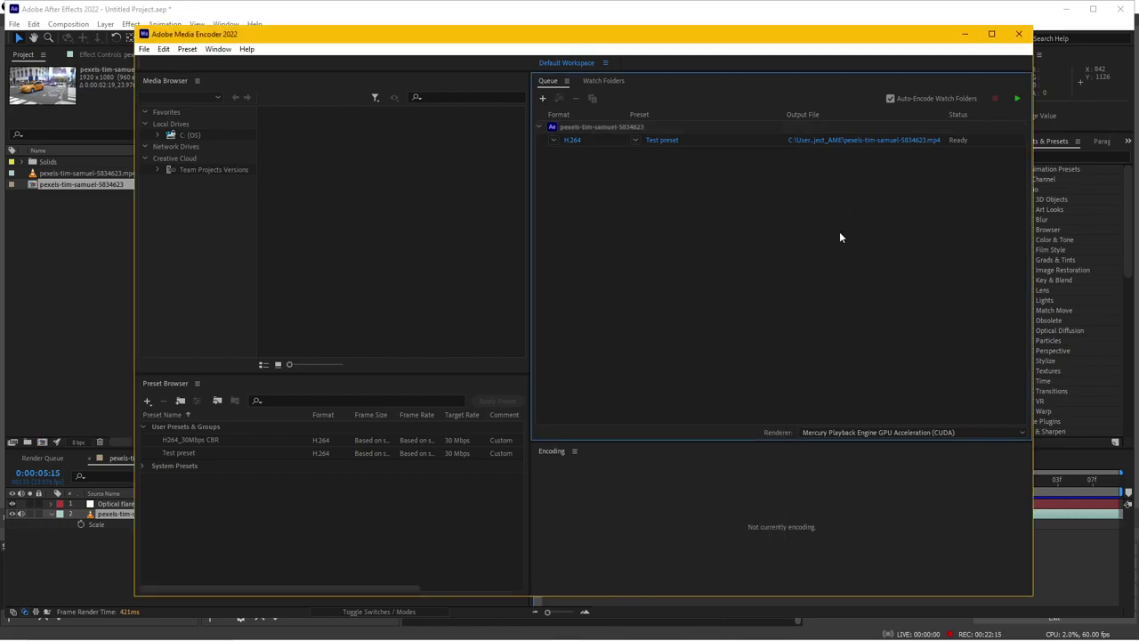
pyautogui.click(1017, 99)
# Step: Check the After Effects render queue, then bring Media Encoder forward and reposition its window
pyautogui.click(68, 557)
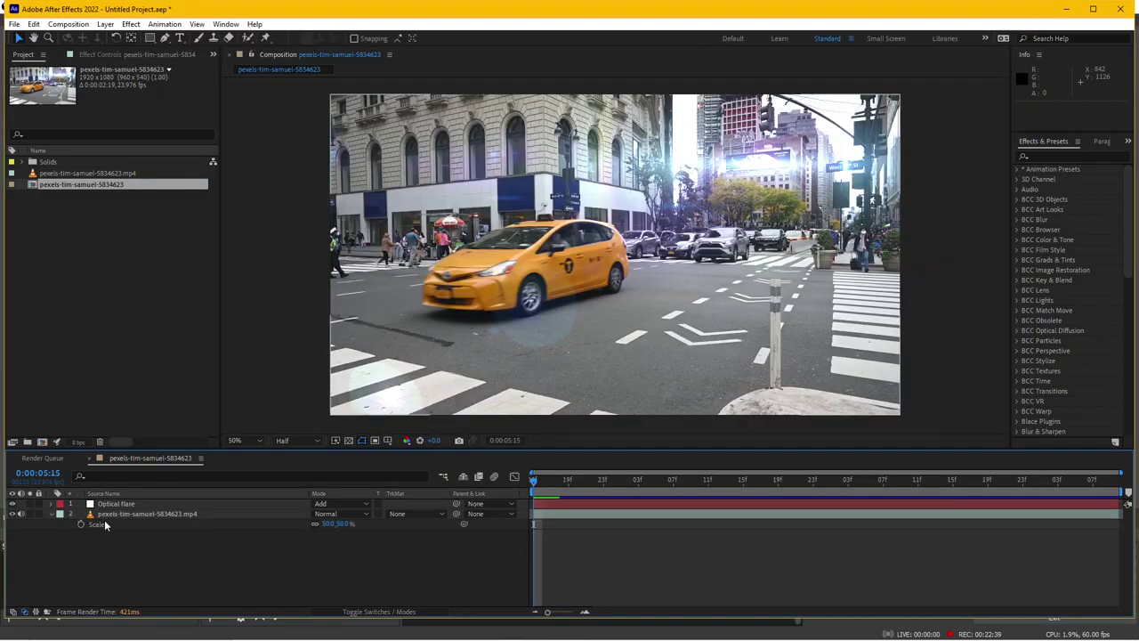
pyautogui.click(52, 457)
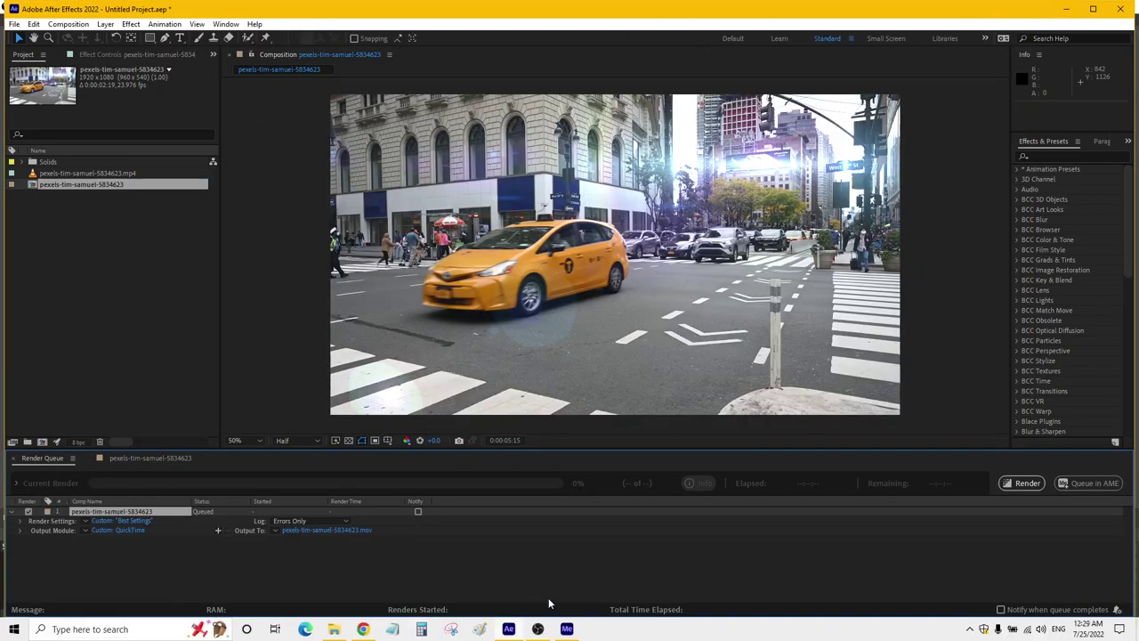
pyautogui.click(576, 632)
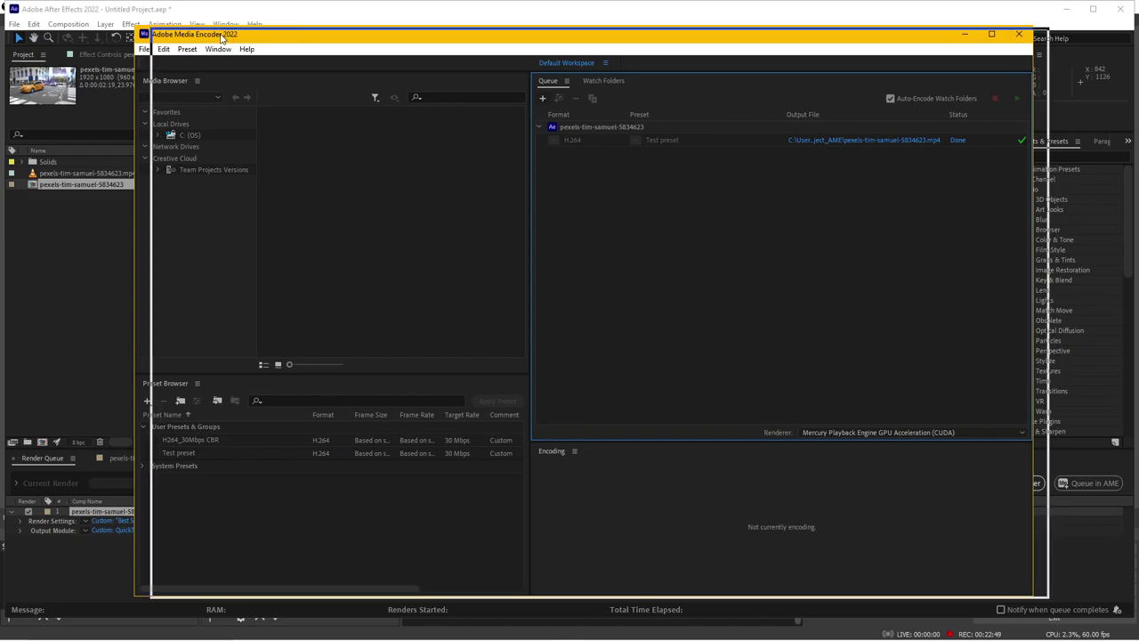
pyautogui.moveTo(230, 33); pyautogui.dragTo(245, 36)
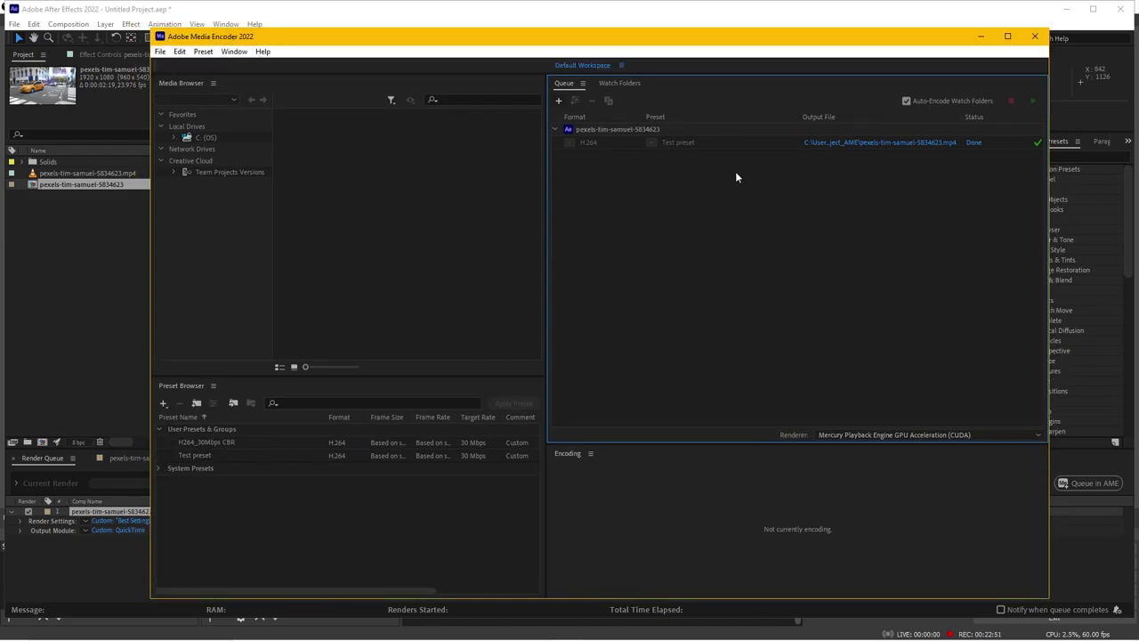
# Step: Select the finished item in Media Encoder, then reopen After Effects' Render Queue with Ctrl+M
pyautogui.click(114, 557)
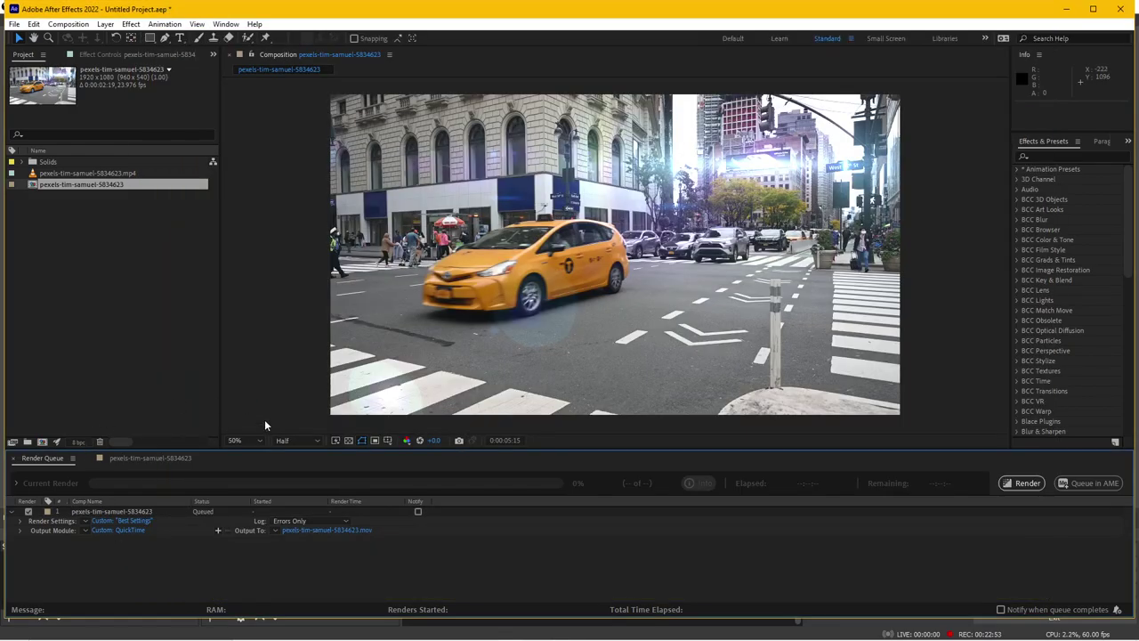
pyautogui.click(169, 459)
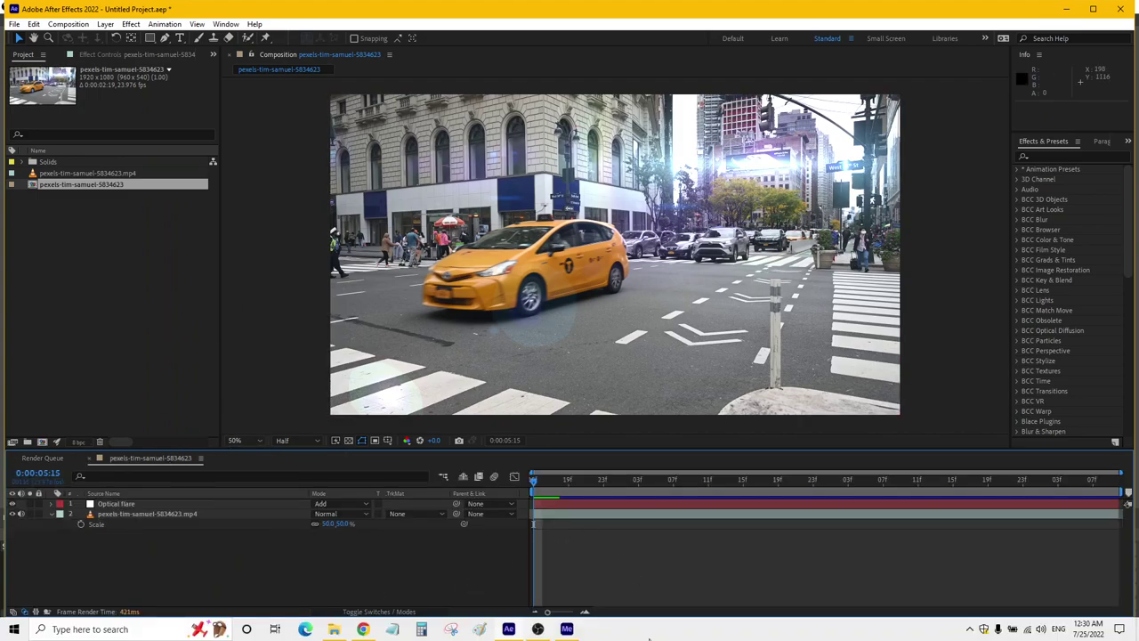
pyautogui.click(567, 628)
pyautogui.click(612, 129)
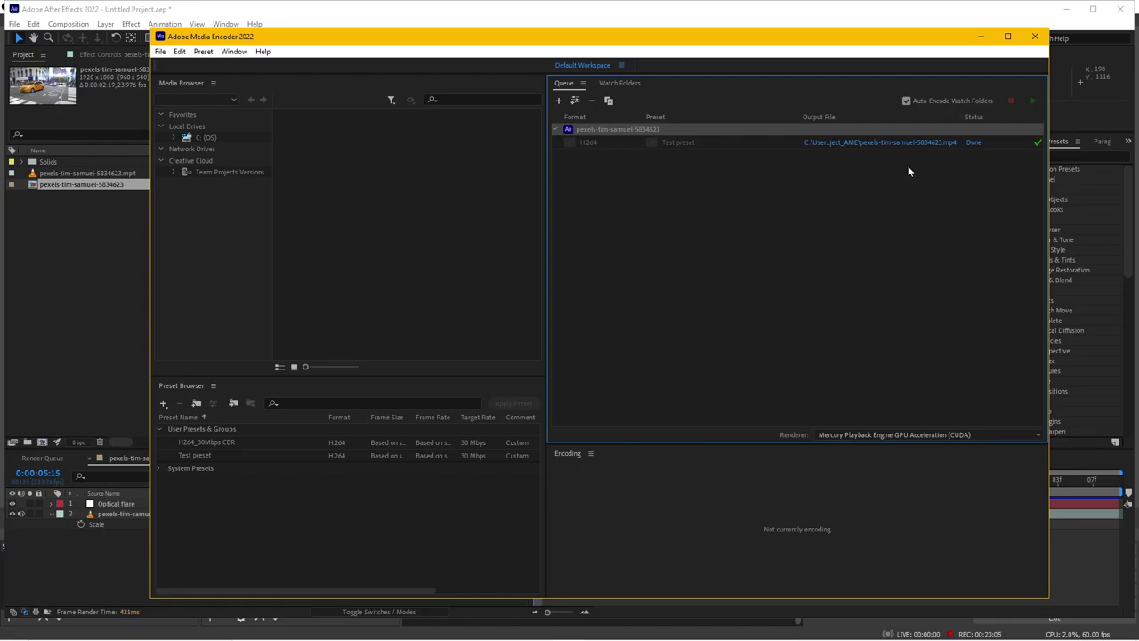
pyautogui.click(96, 546)
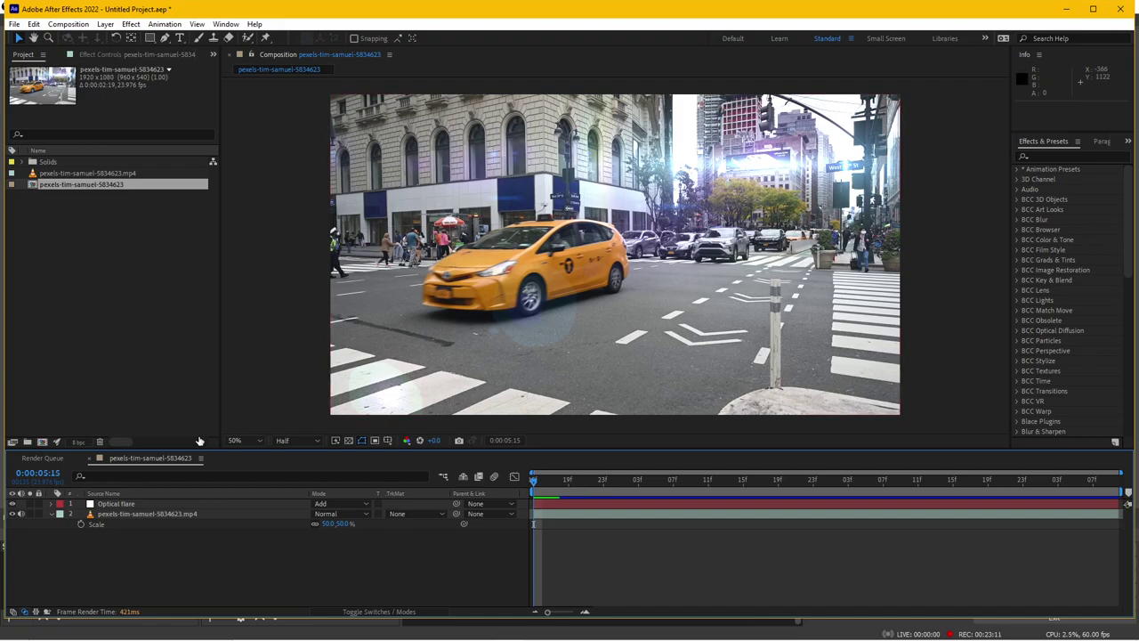
pyautogui.hotkey('ctrl', 'm')
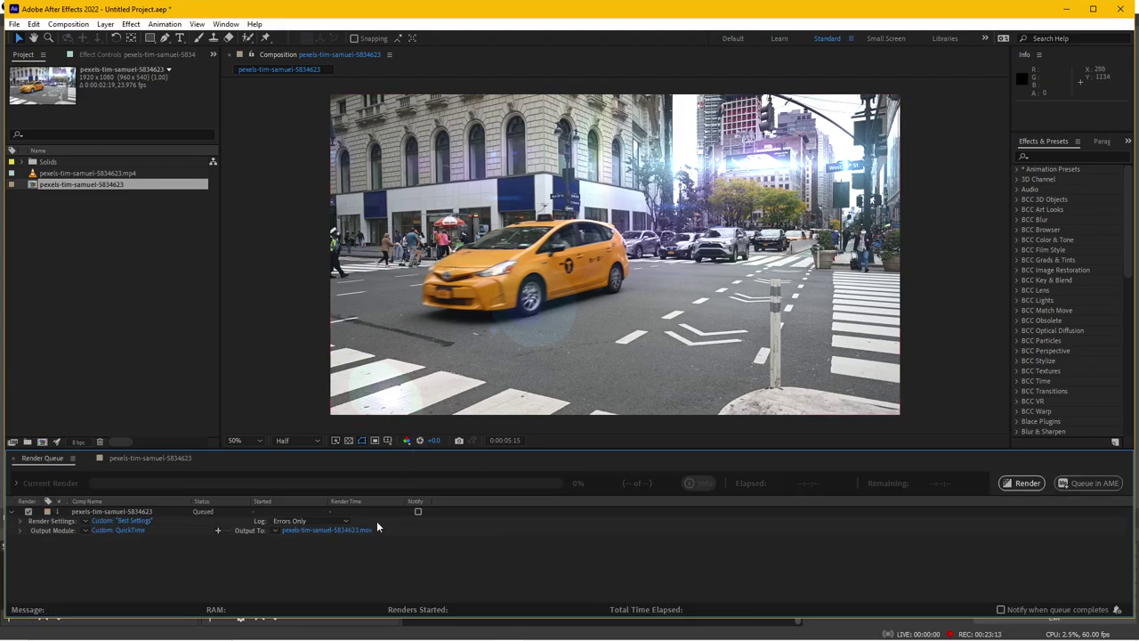